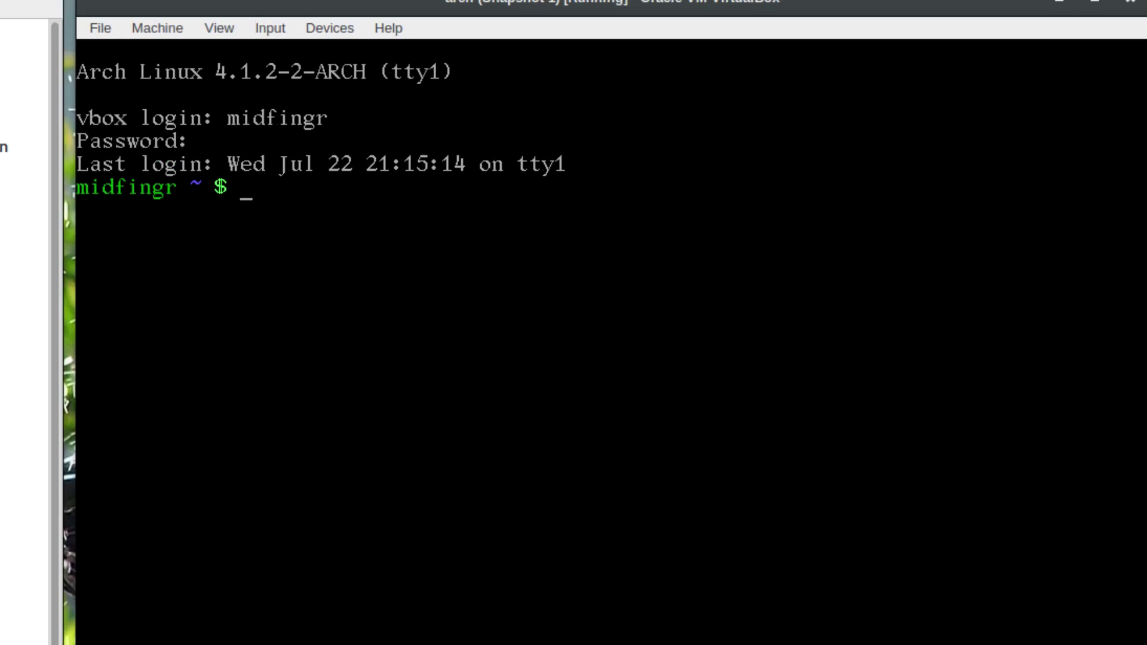
Create the .config/openbox directory with mkdir -p and begin entering the pac openbox command
type("mkdir -p")
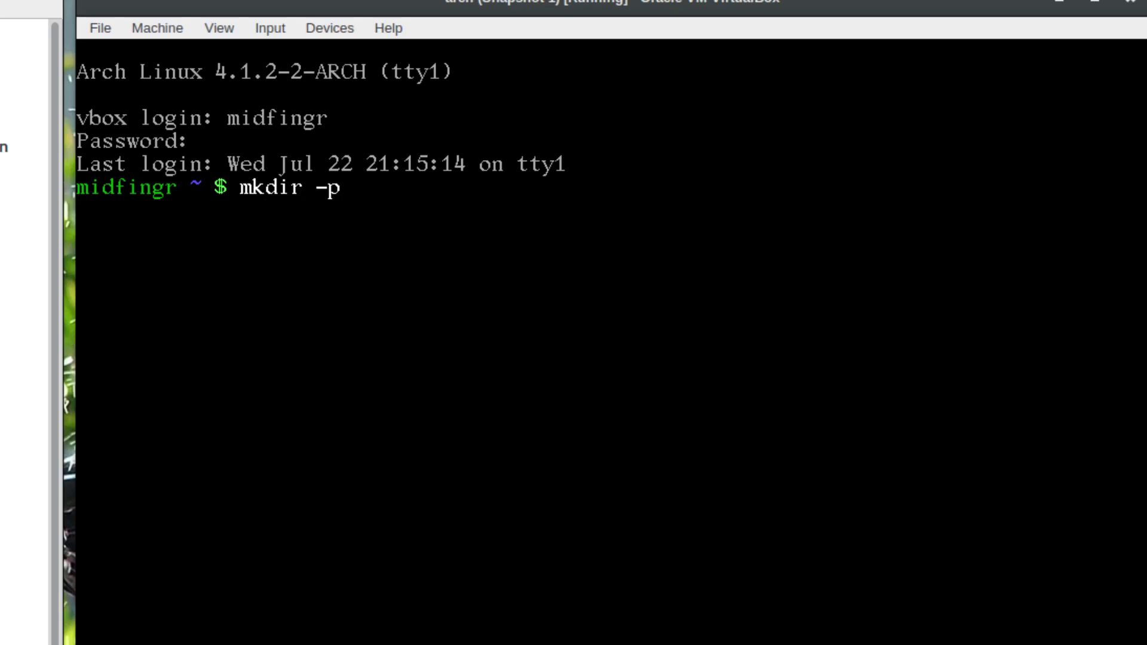
type(".config/")
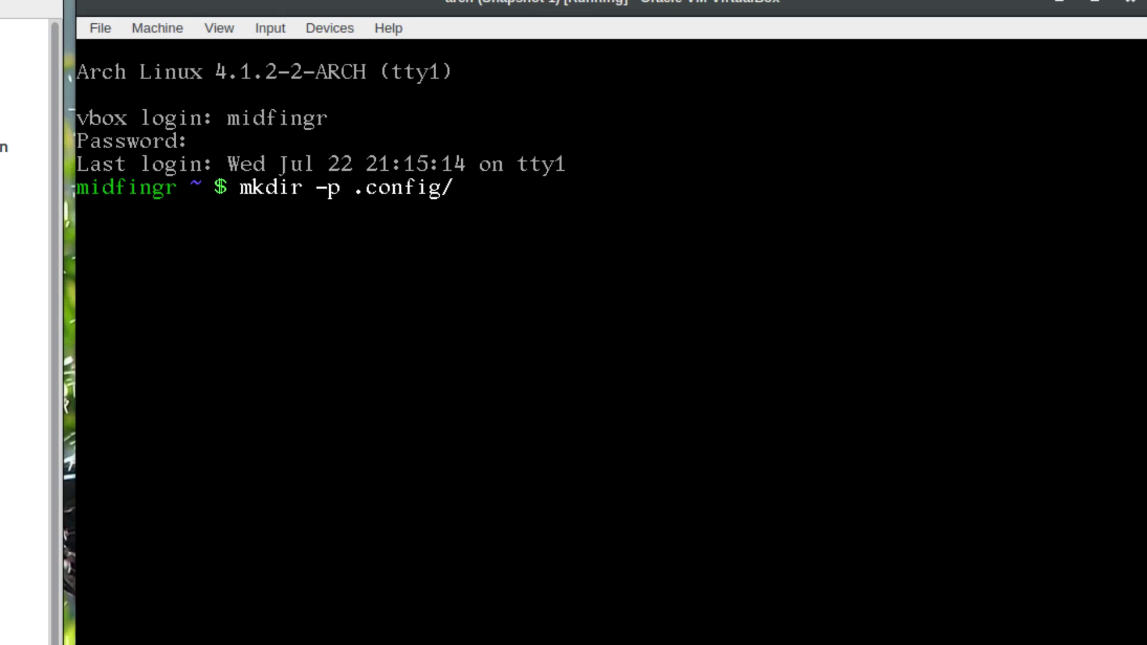
type("openbo")
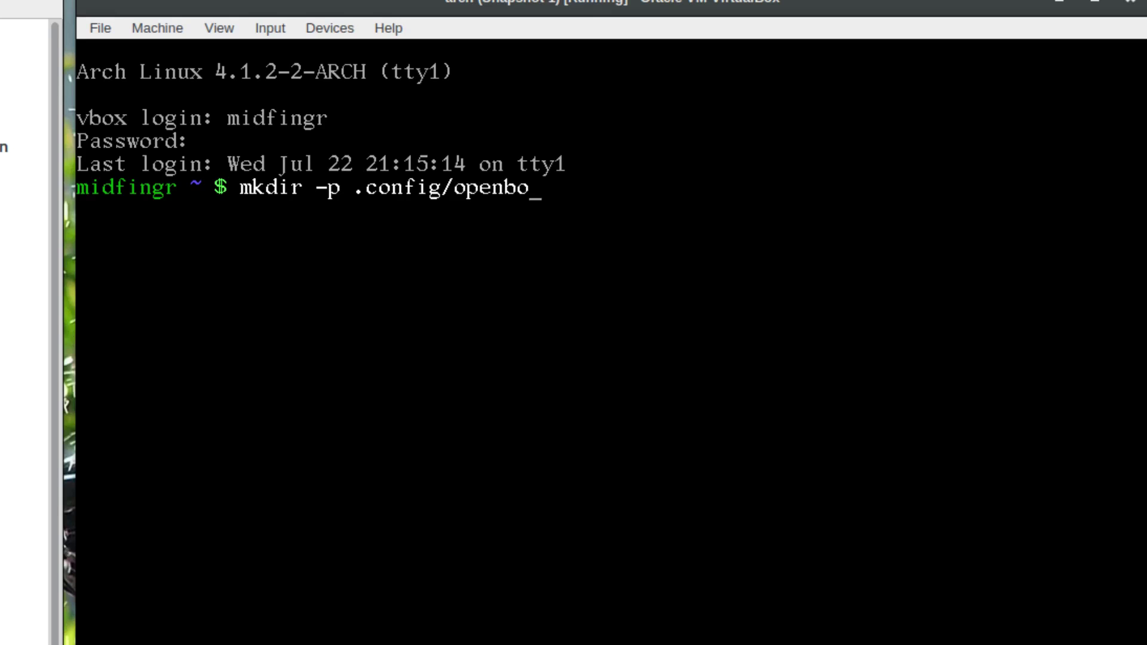
type("x")
key("Return")
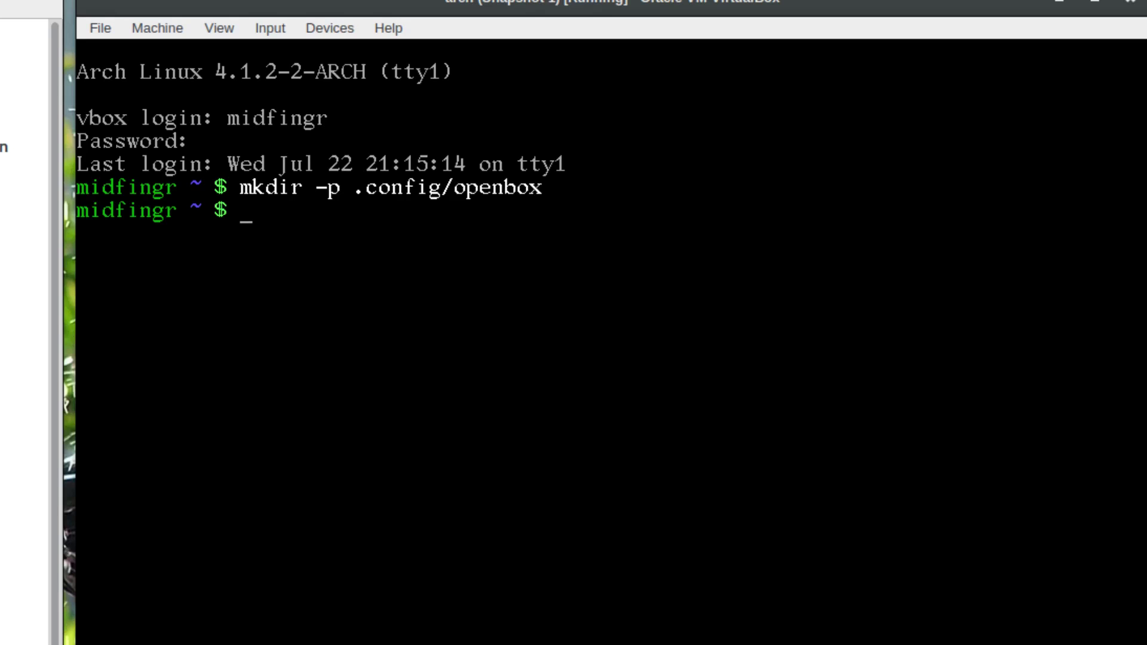
type("pac openbox")
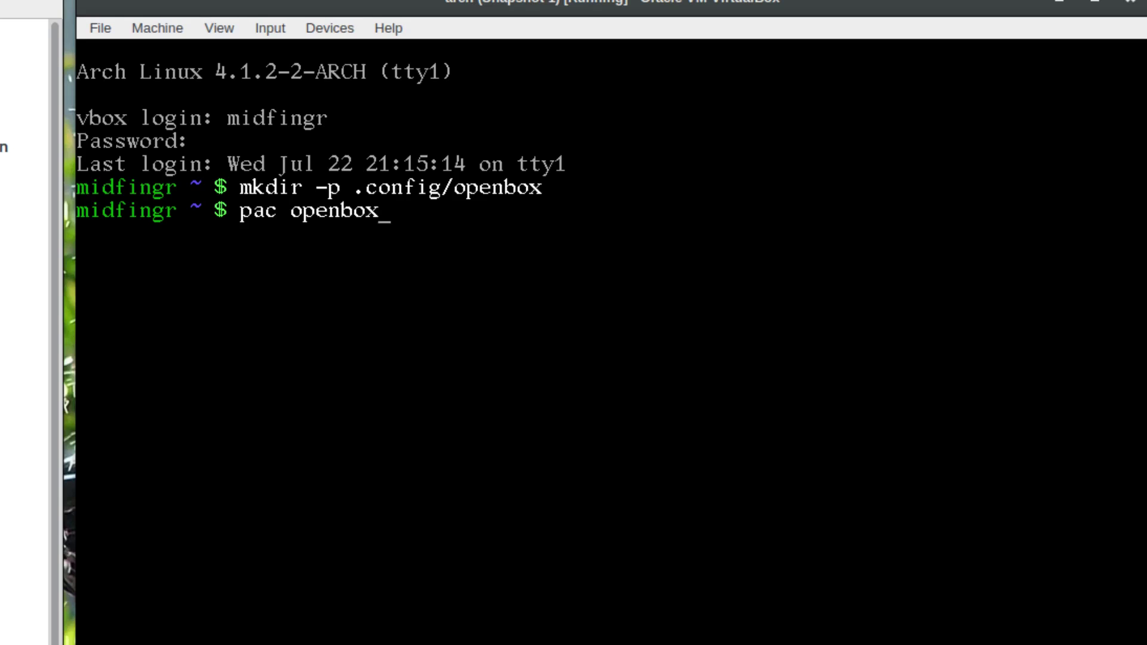
Install openbox (19 packages) and python2-xdg with pac, then clear the terminal
key("Return")
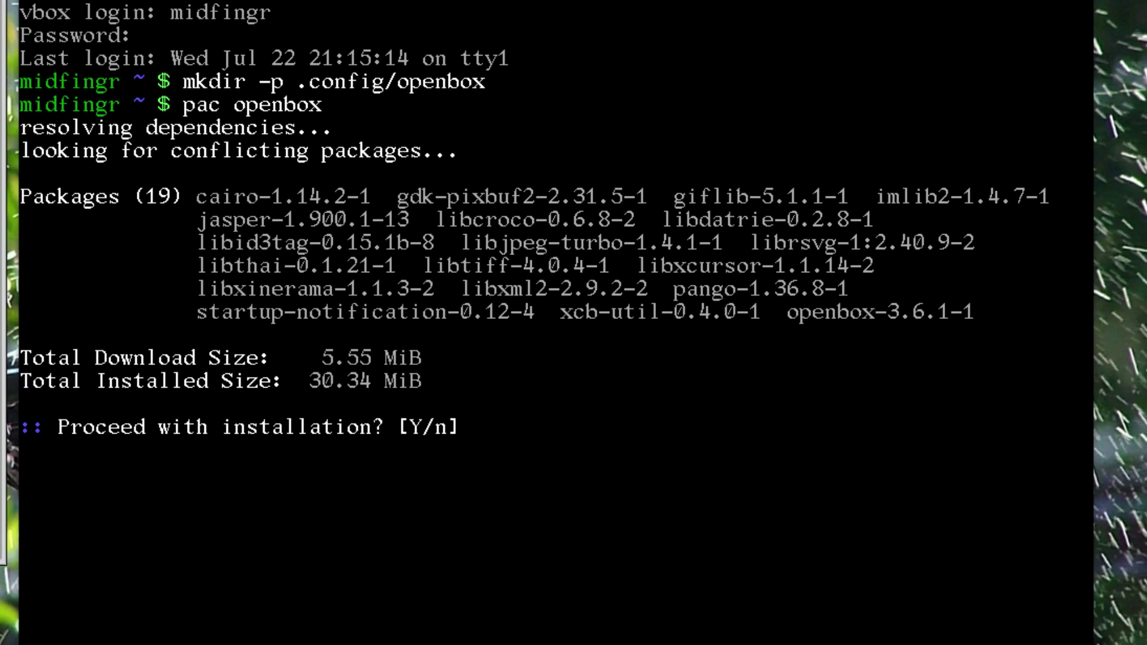
key("Return")
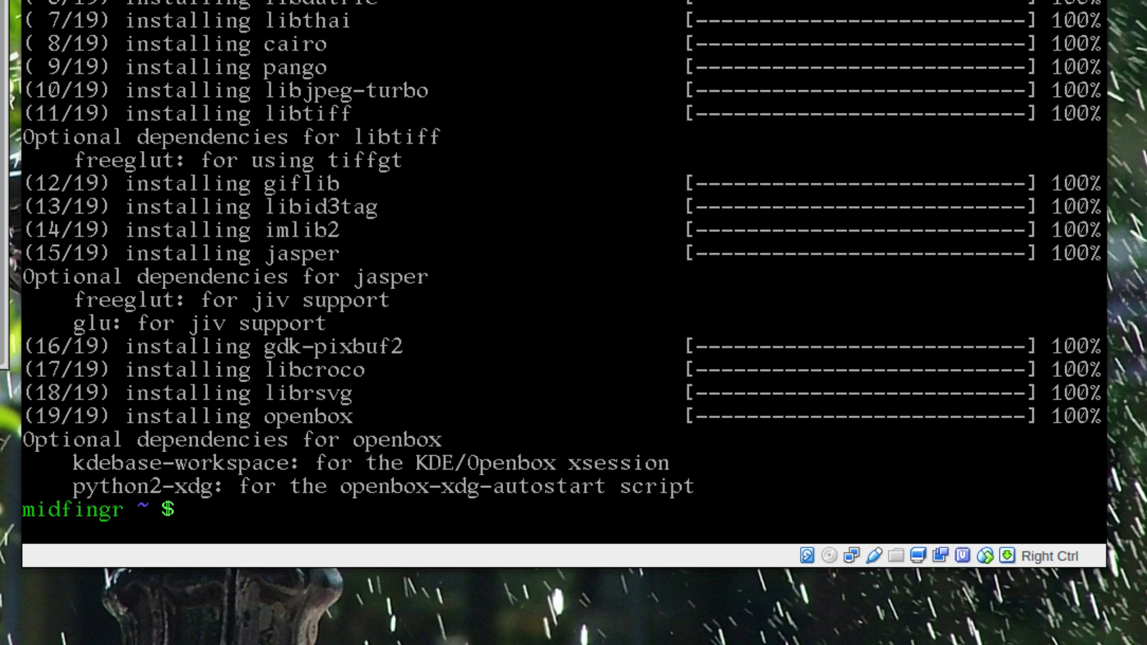
type("pac python")
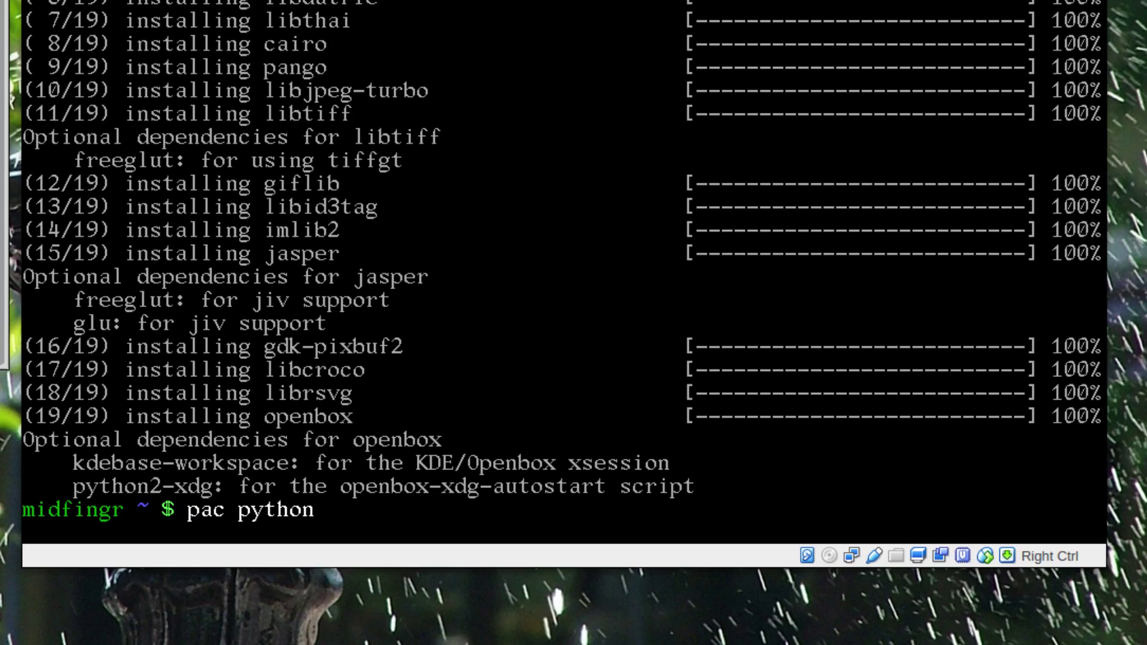
type("2-xdg")
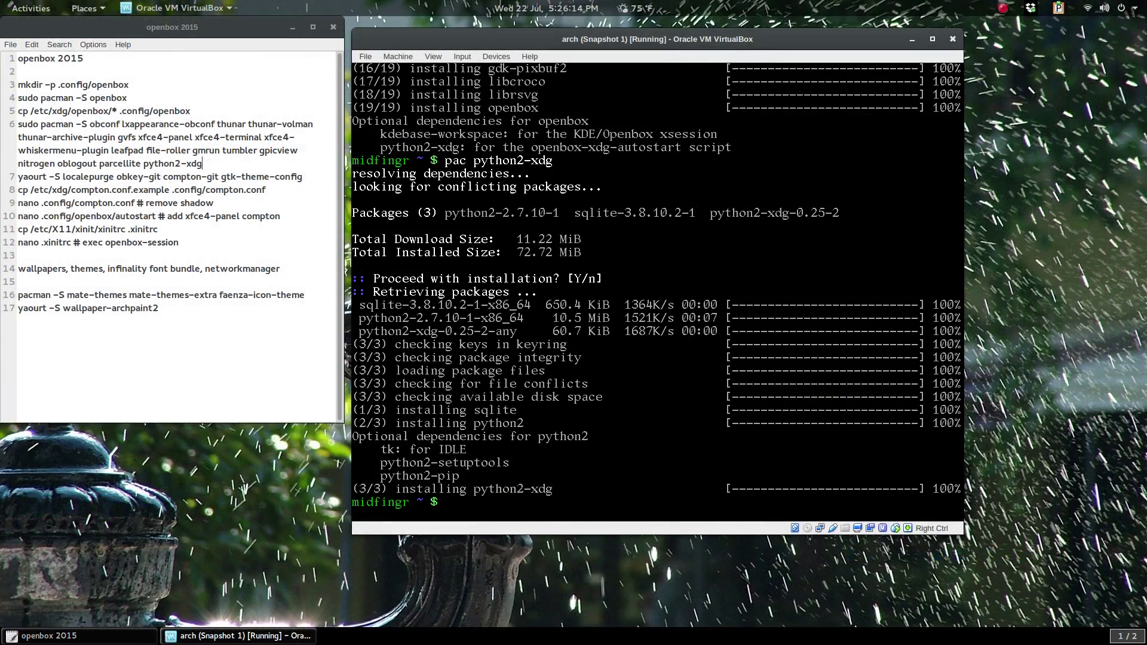
key("ctrl+l")
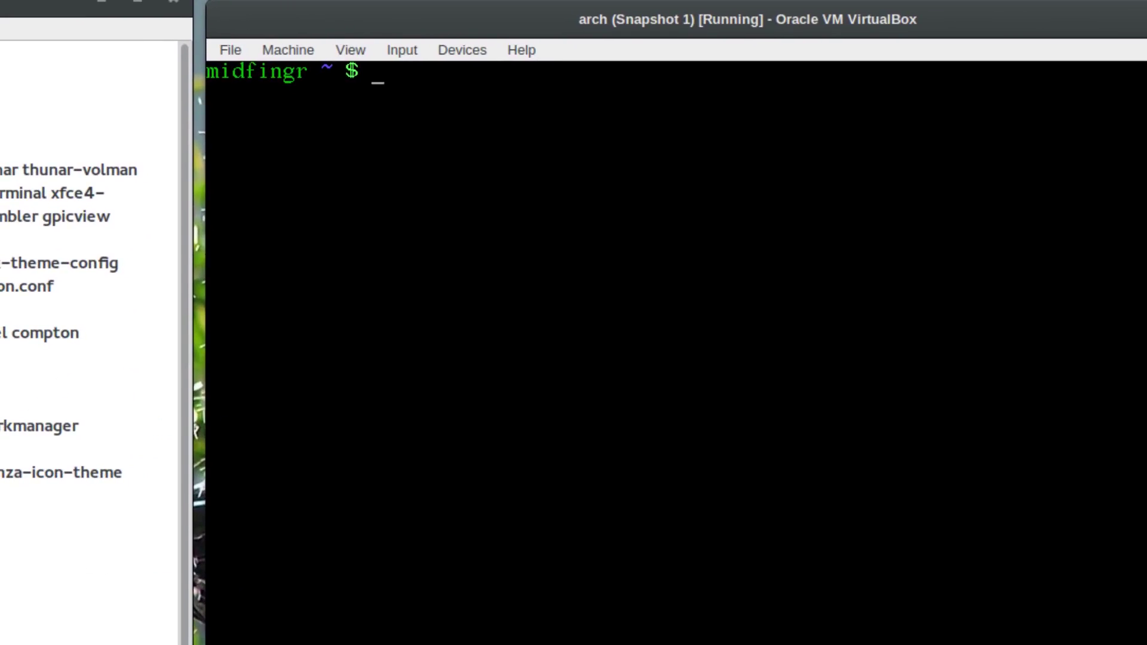
Copy /etc/xdg/openbox/* into .config/openbox and start installing the desktop packages with pac obconf
type("cp /etc/xd")
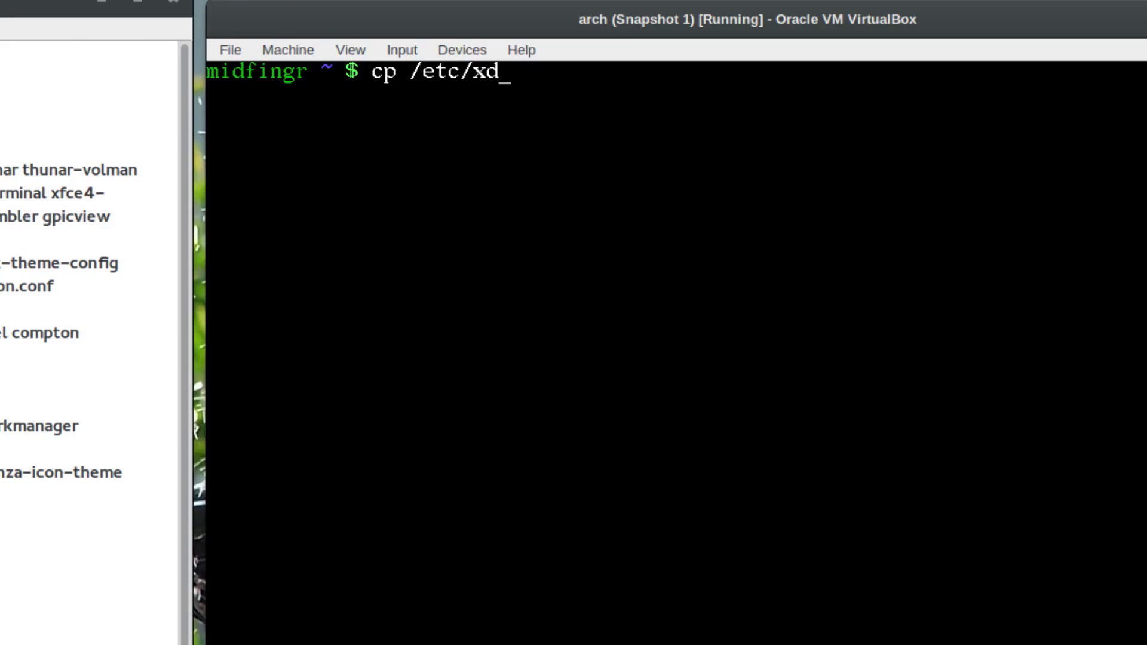
key("Tab")
type("o")
key("Tab")
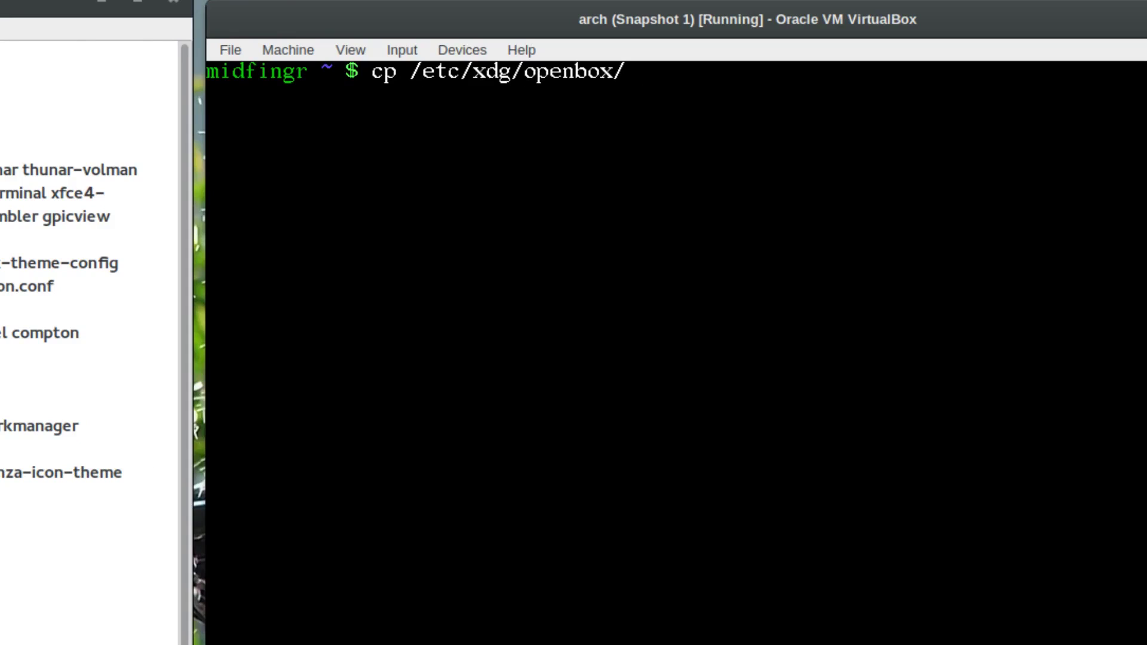
type("* .co")
key("Tab")
type("o")
key("Tab")
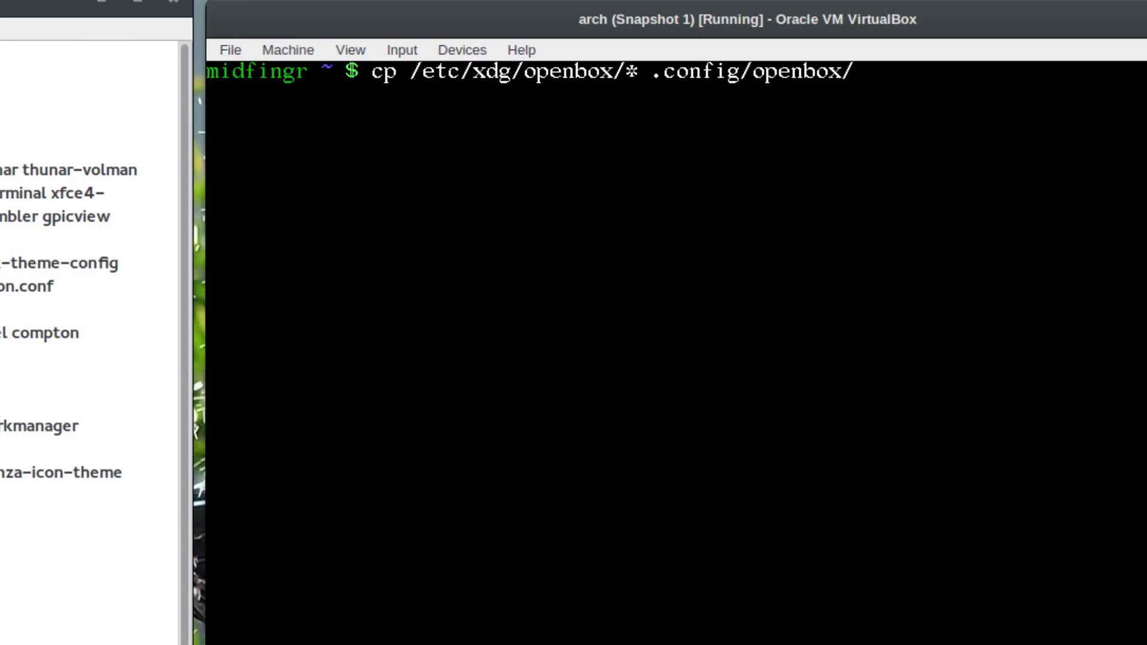
key("Return")
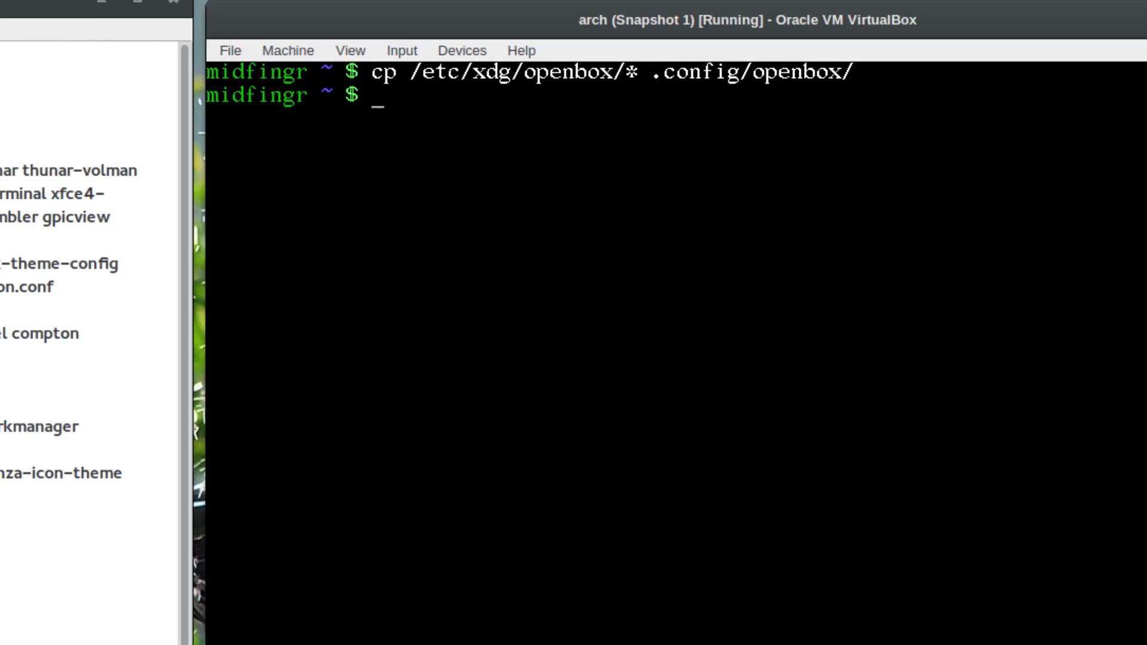
type("pac obconf")
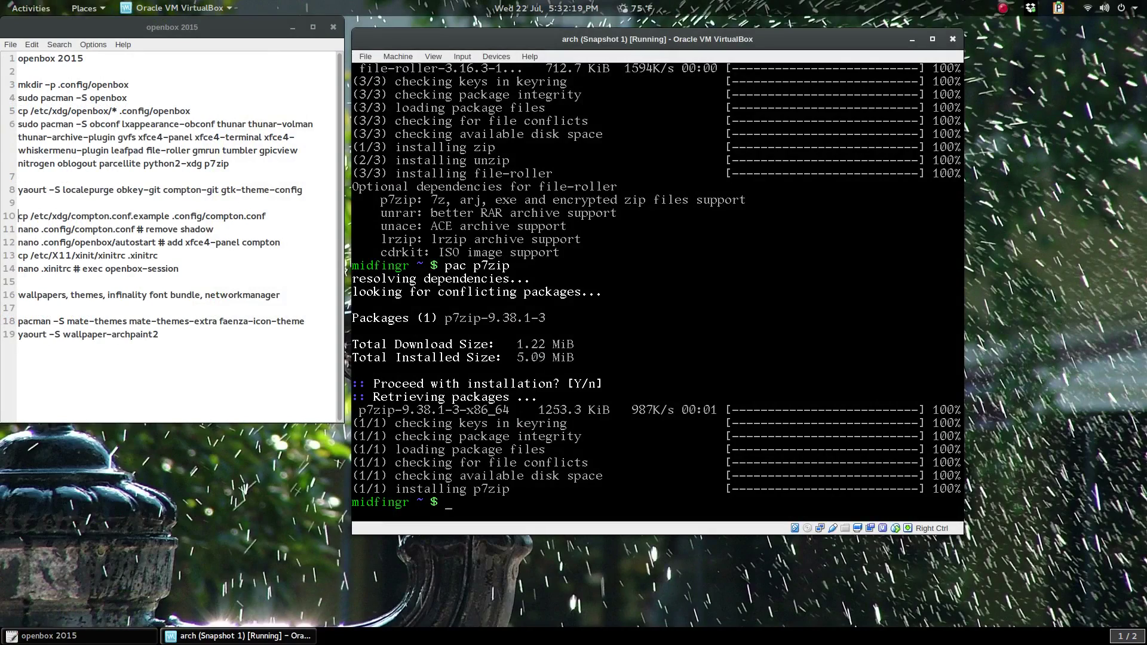
Put the cursor in the line 8 package list of the Leafpad notes to add xorg-xprop
key("ctrl+l")
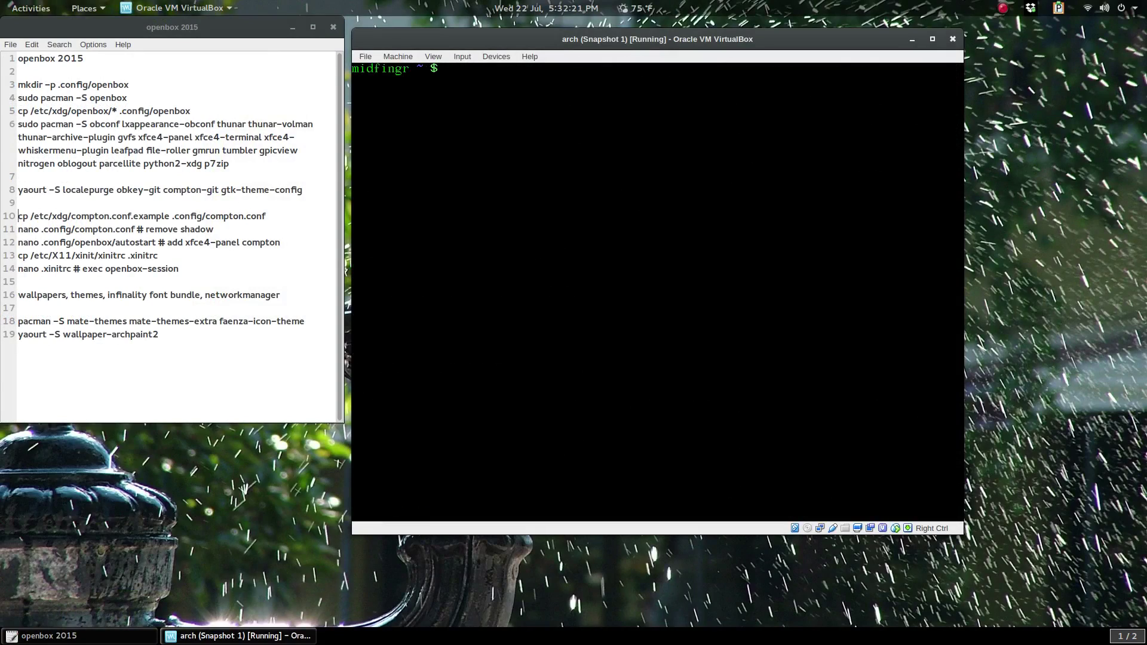
triple_click(81, 190)
left_click(81, 190)
double_click(82, 190)
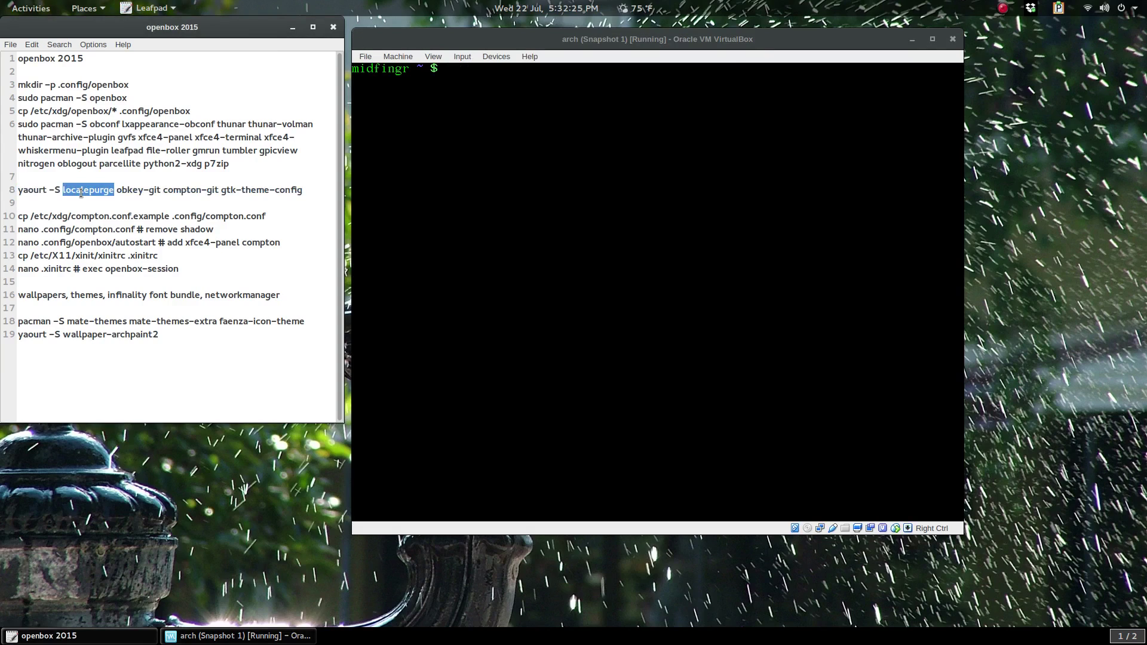
left_click(81, 192)
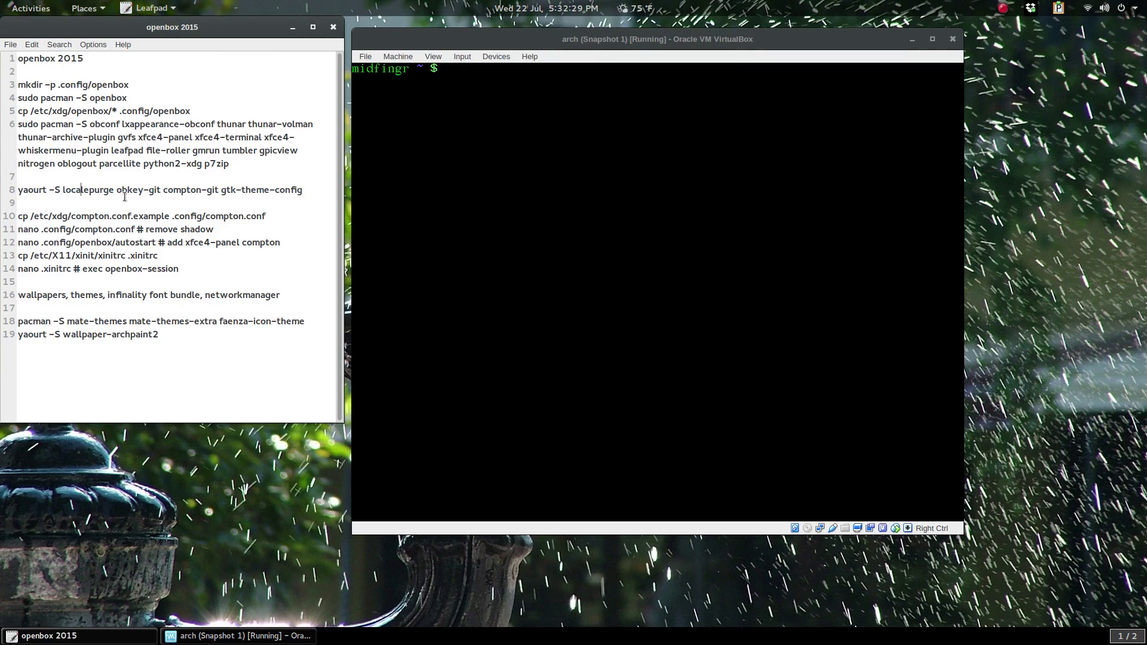
left_click(127, 193)
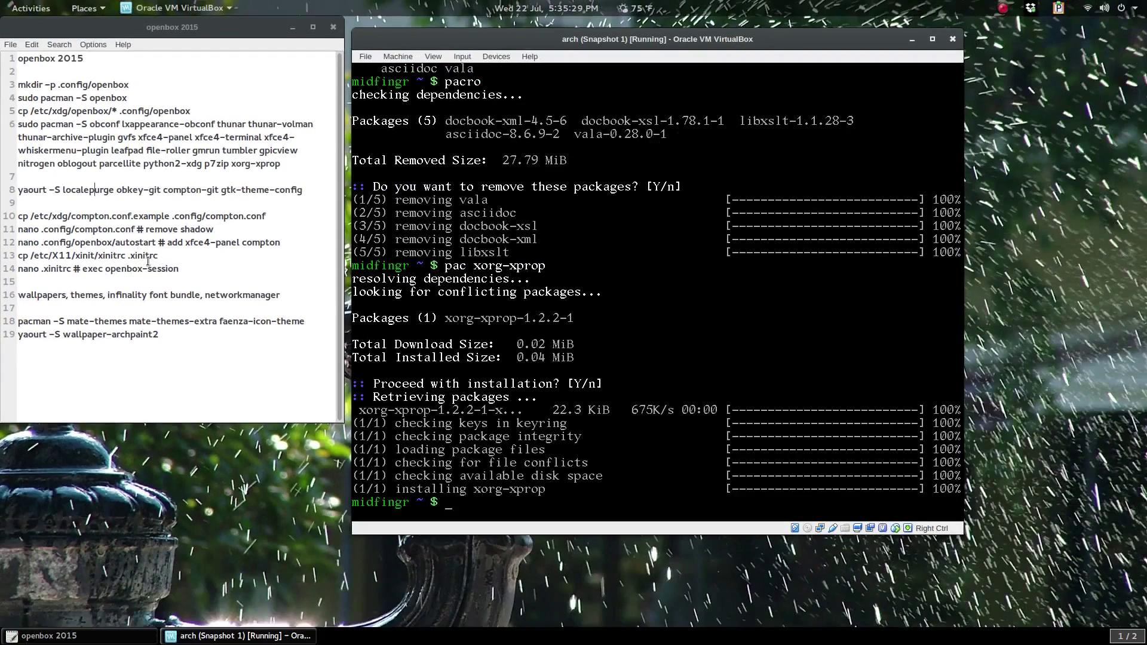
key("ctrl+l")
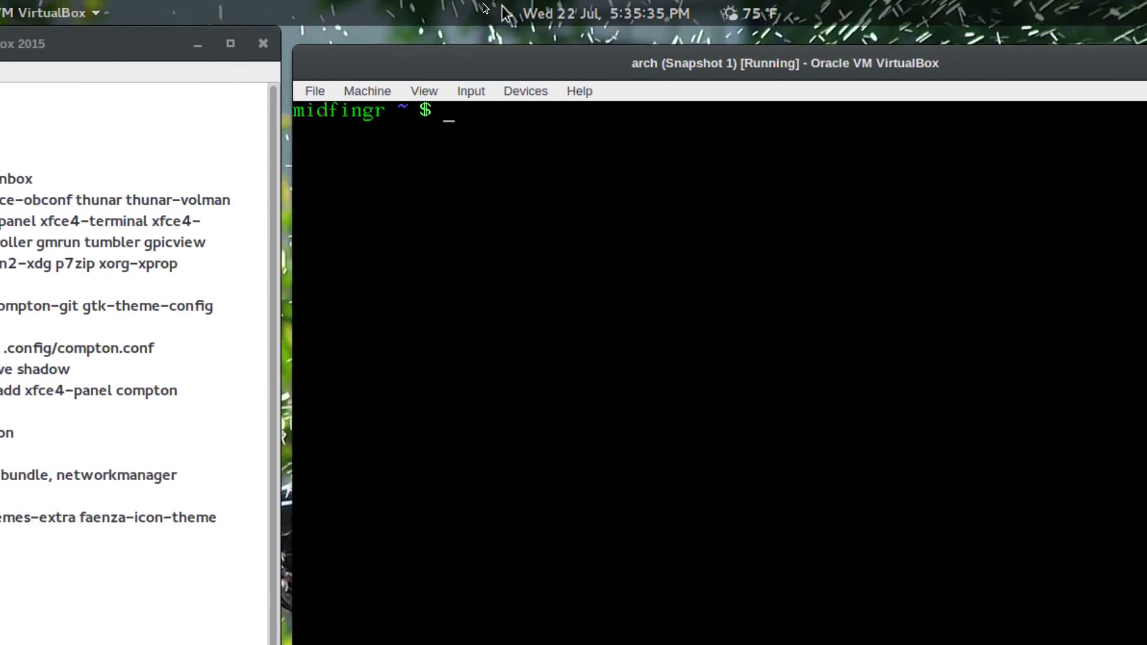
Copy /etc/xdg/compton.conf.example to .config/compton.conf
type("cp ")
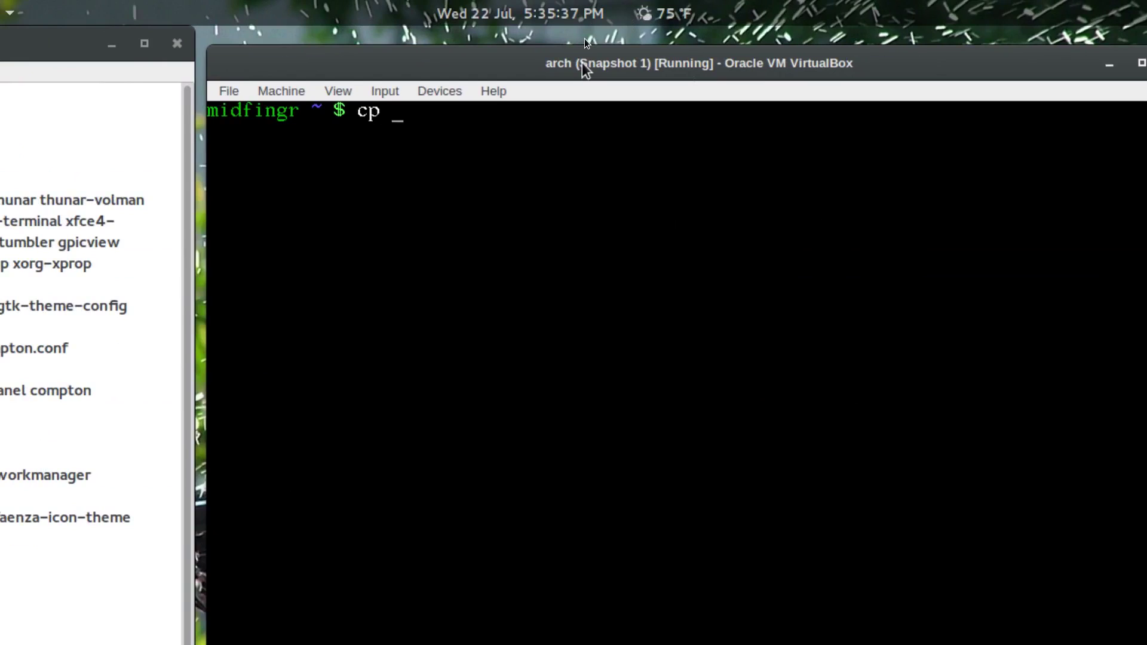
type("/etc/xdg/compt")
key("Tab")
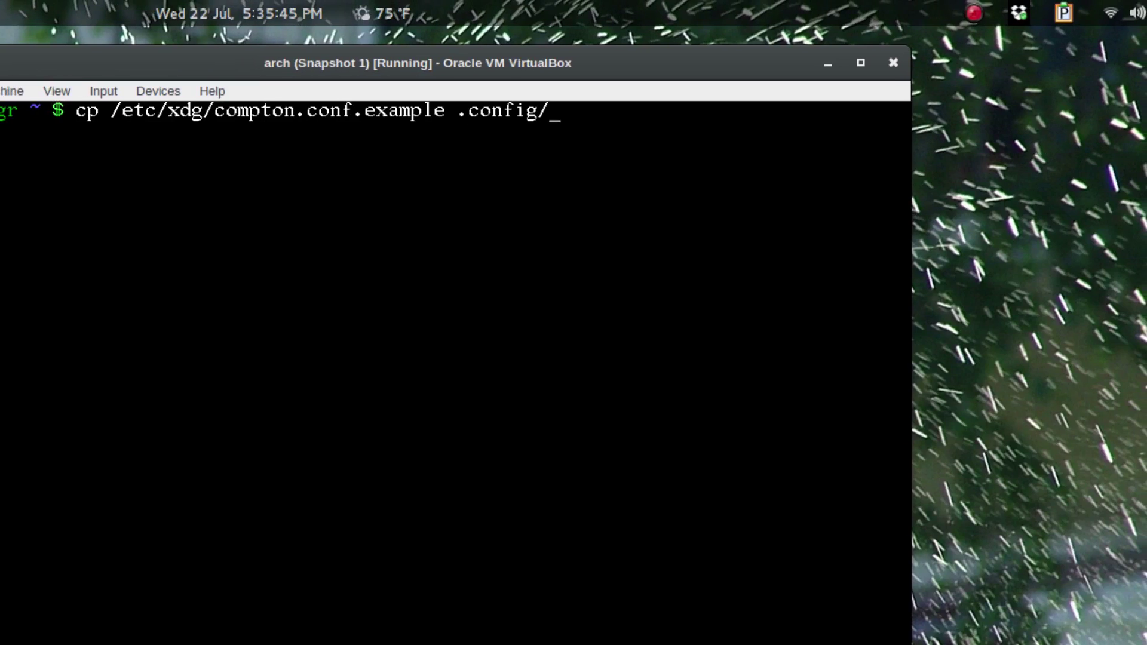
type("compton.conf")
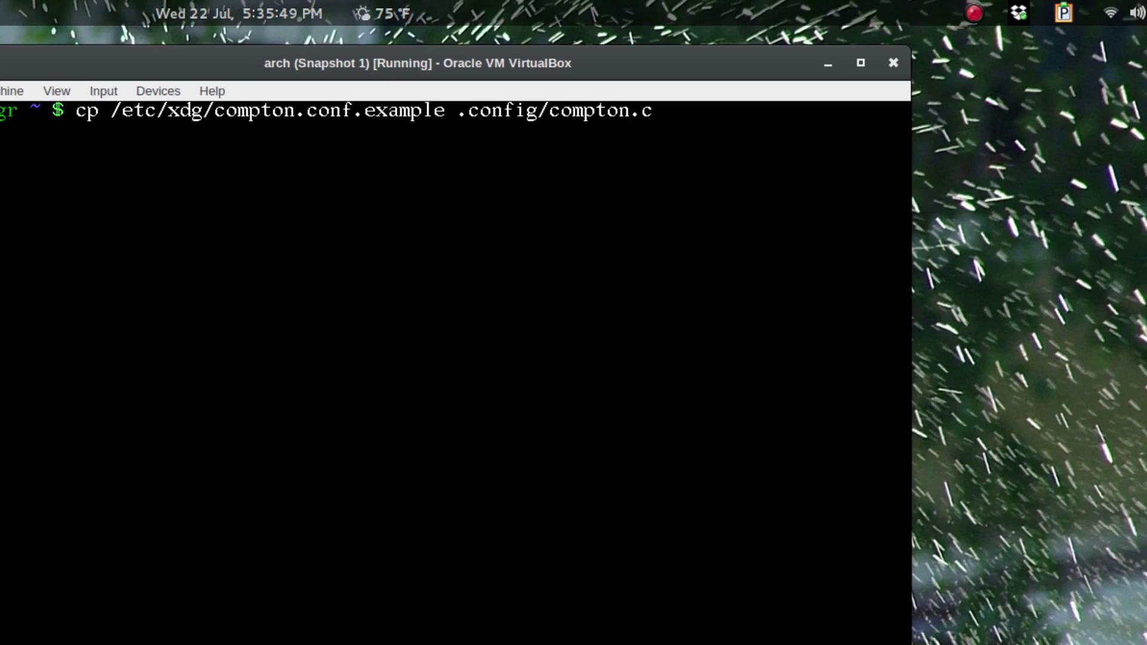
key("Return")
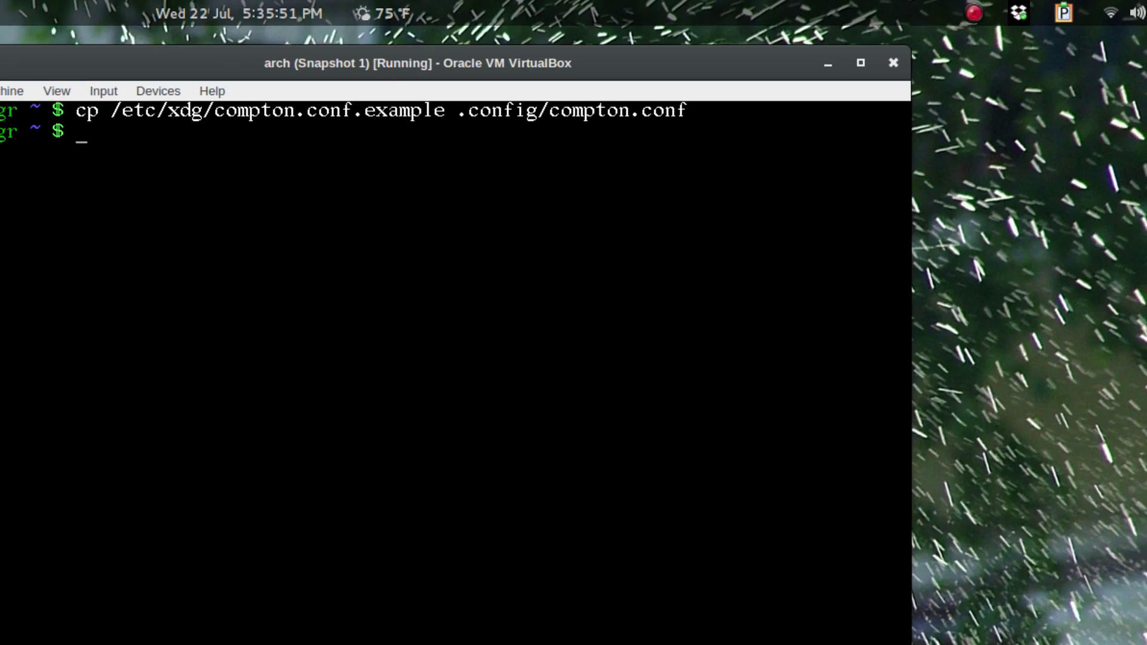
Edit .config/compton.conf in nano to set shadow = false and save it
type("nano .con")
key("Tab")
type("comp")
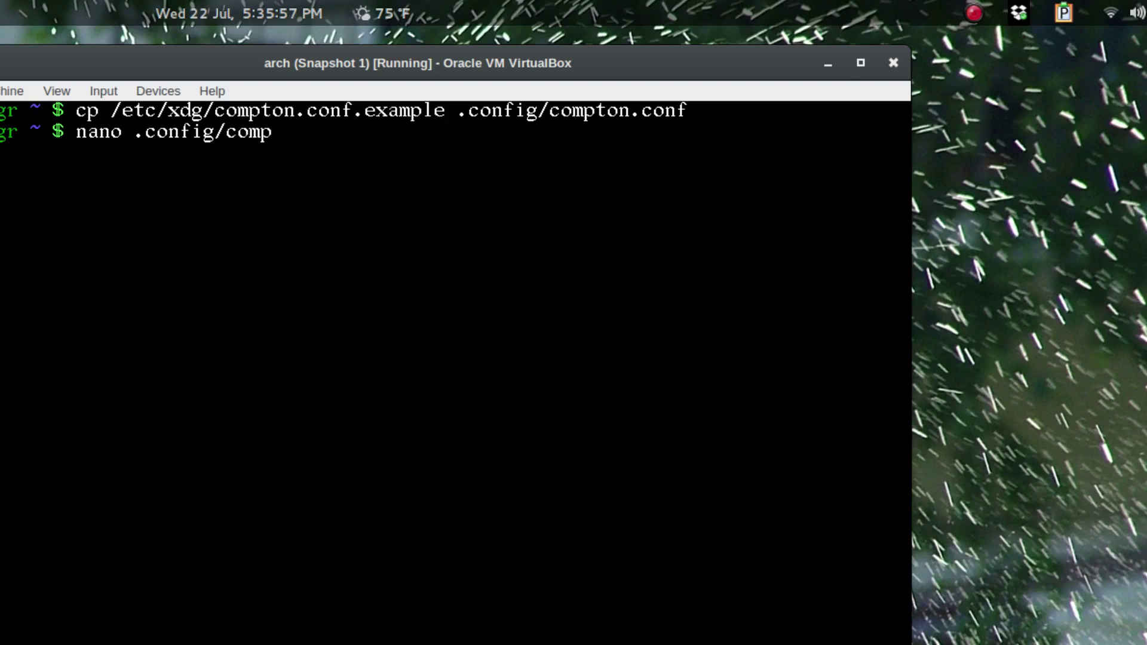
key("Tab")
key("Return")
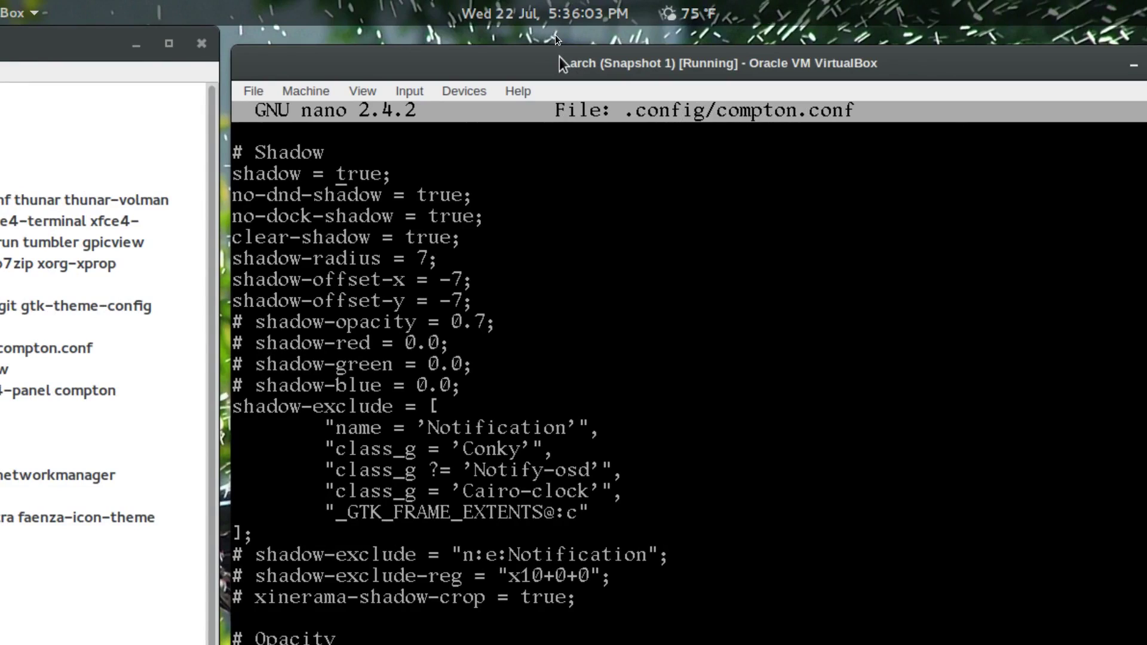
key("Delete")
key("Delete")
key("Delete")
key("Delete")
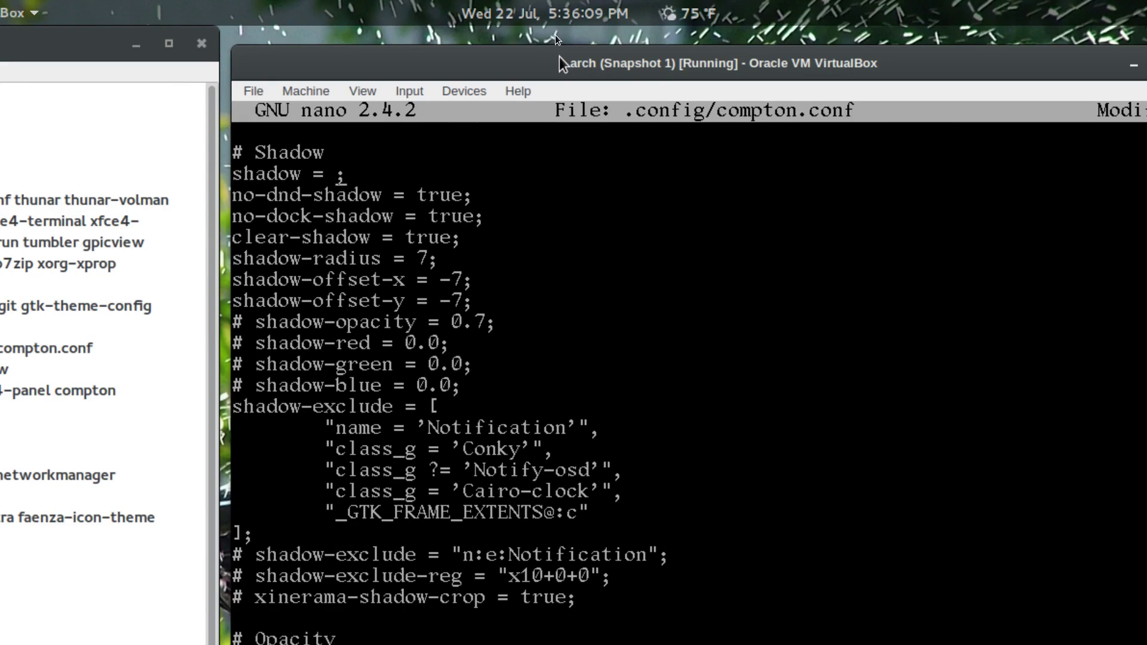
type("flas")
key("BackSpace")
key("BackSpace")
key("BackSpace")
type("alse")
key("ctrl+o")
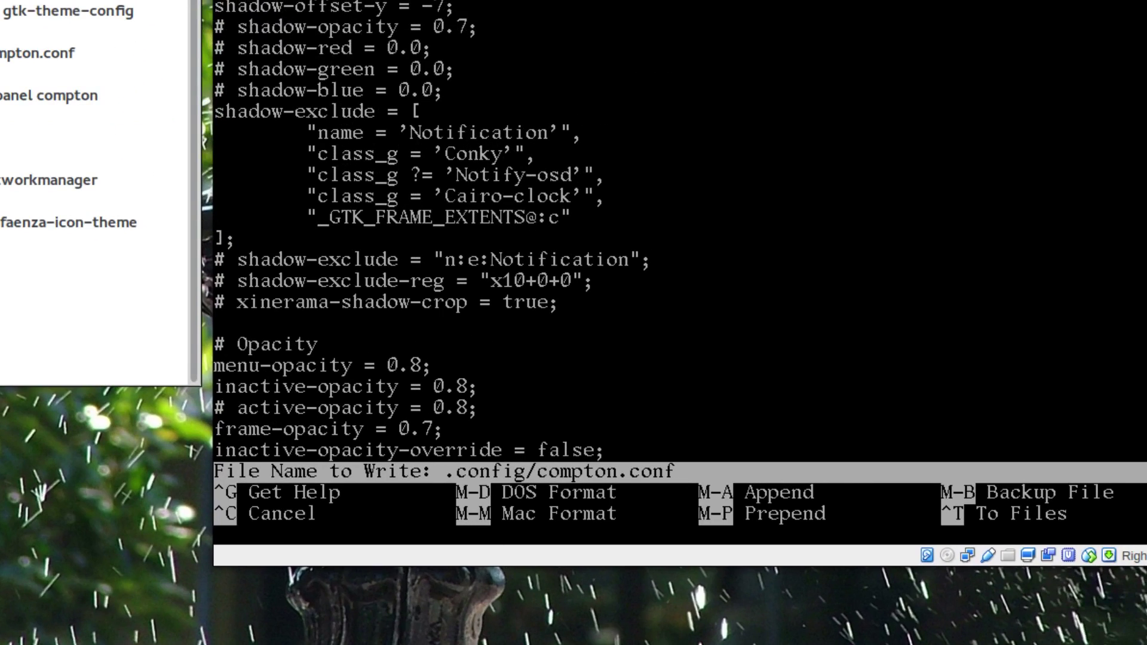
key("Return")
key("ctrl+x")
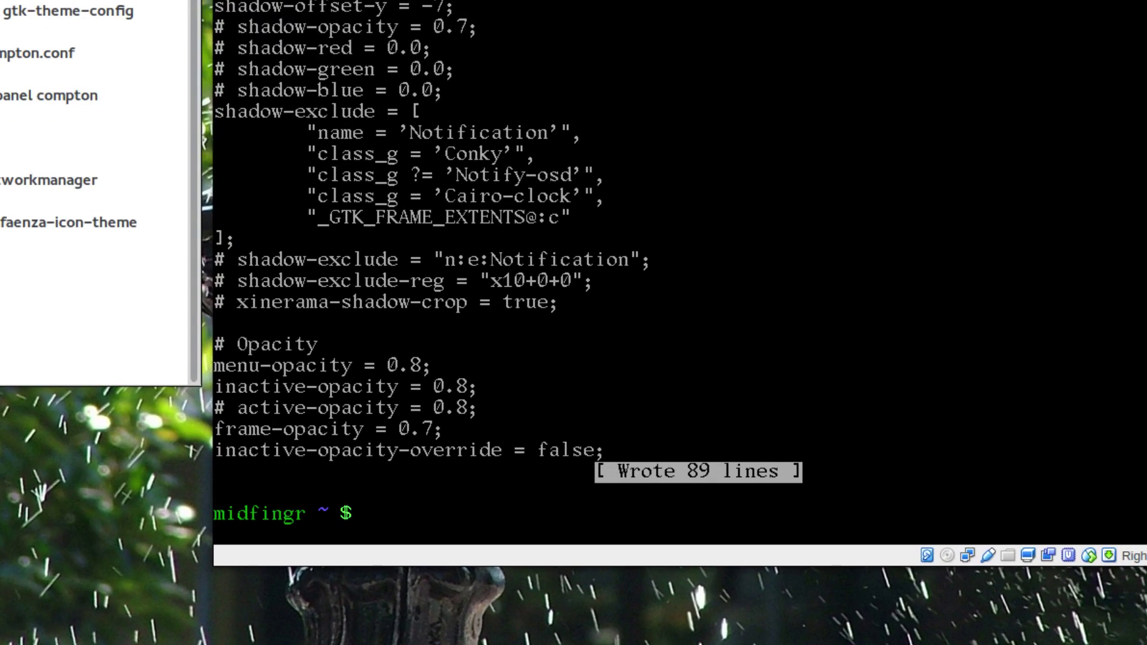
Open .config/openbox/autostart in nano and add 'xfce4-panel &' and 'compton -b &' below the XFCE comment
key("ctrl+l")
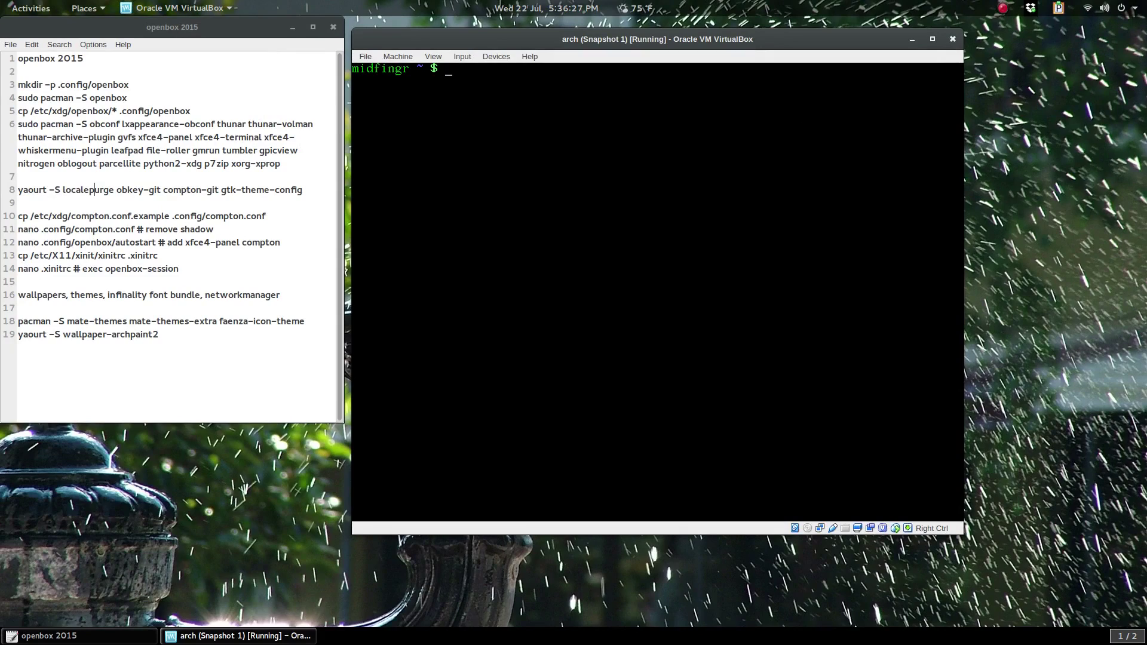
type("nano .con")
key("Tab")
type("op")
key("Tab")
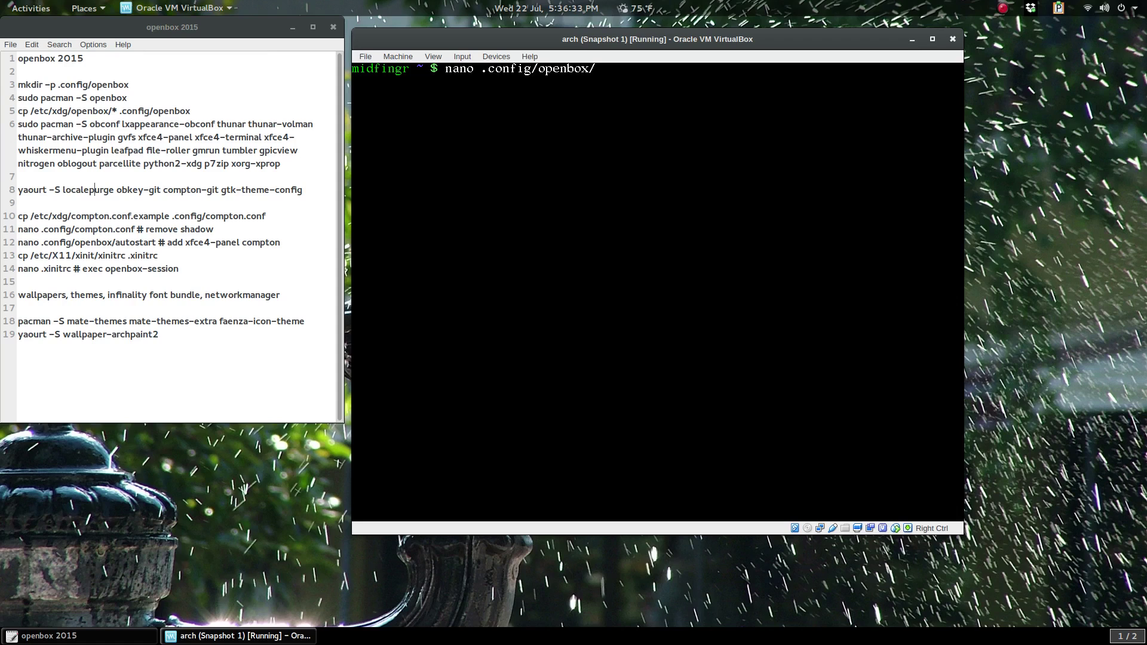
type("au")
key("Tab")
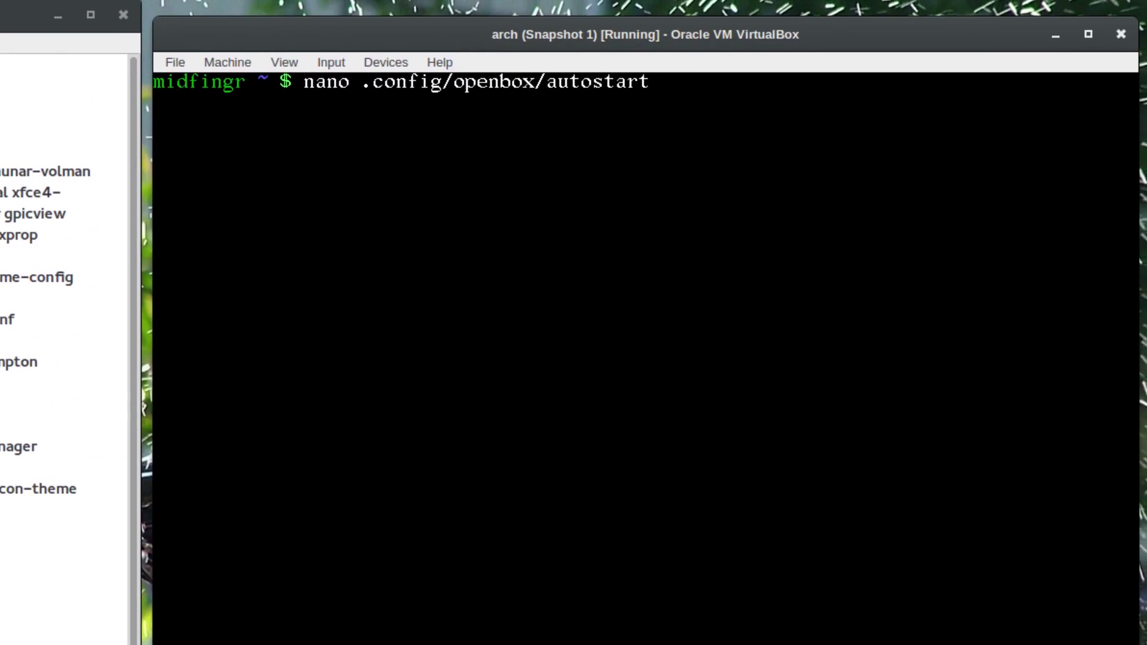
key("Return")
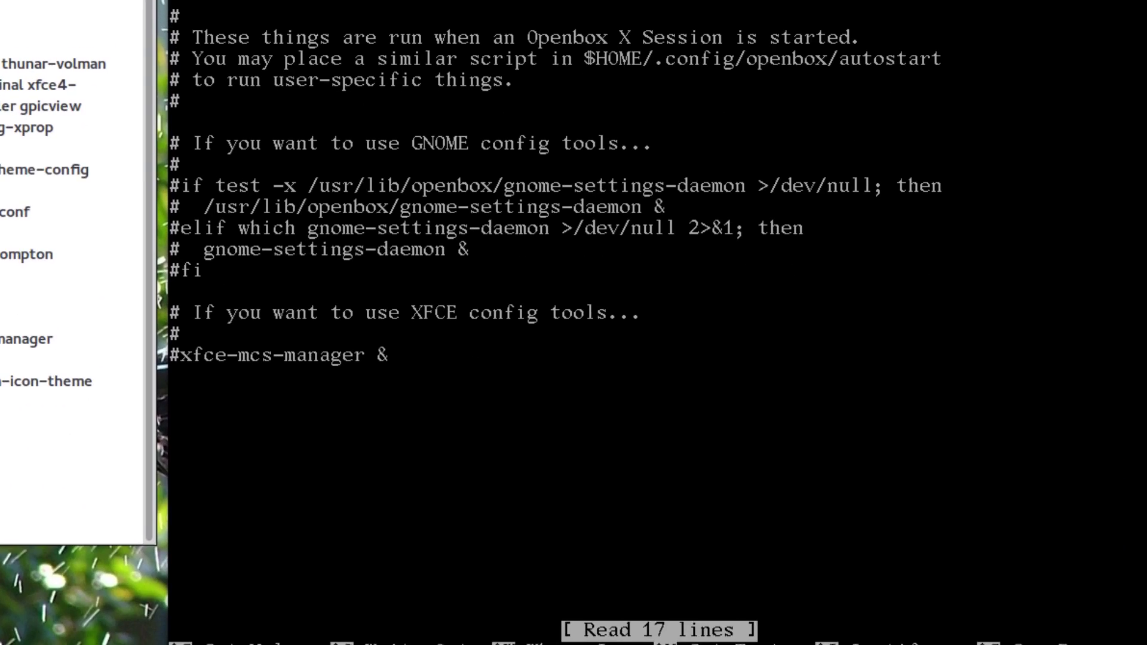
key("Down")
key("Down")
key("Down")
key("Down")
key("Down")
key("Down")
key("Down")
key("Down")
key("Down")
key("Down")
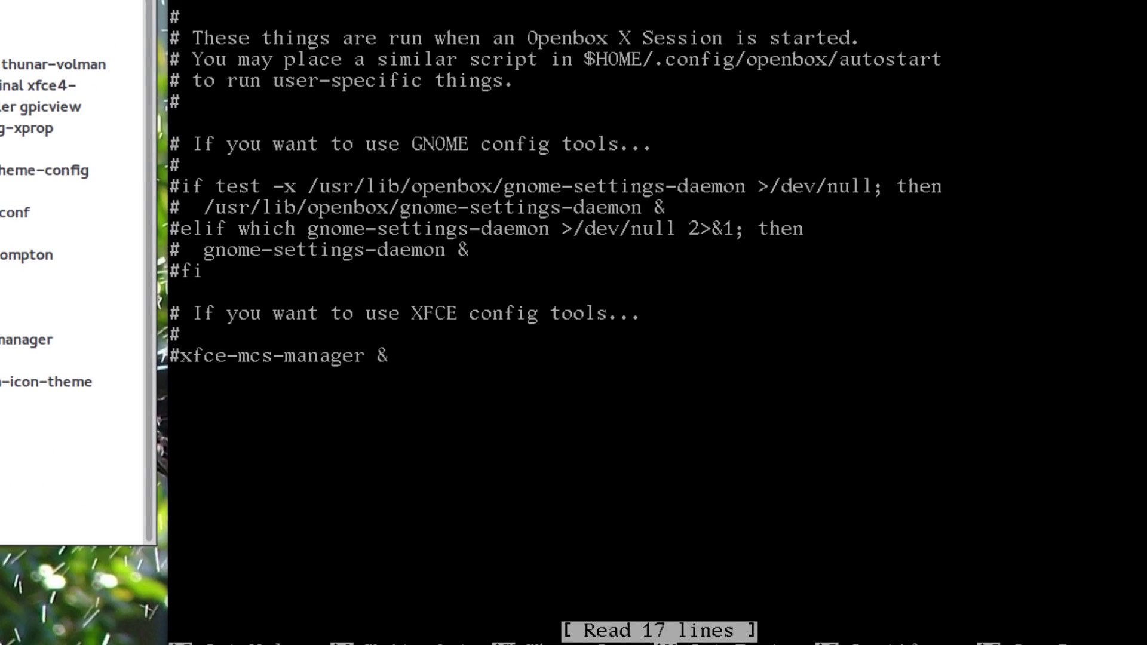
type("xfce")
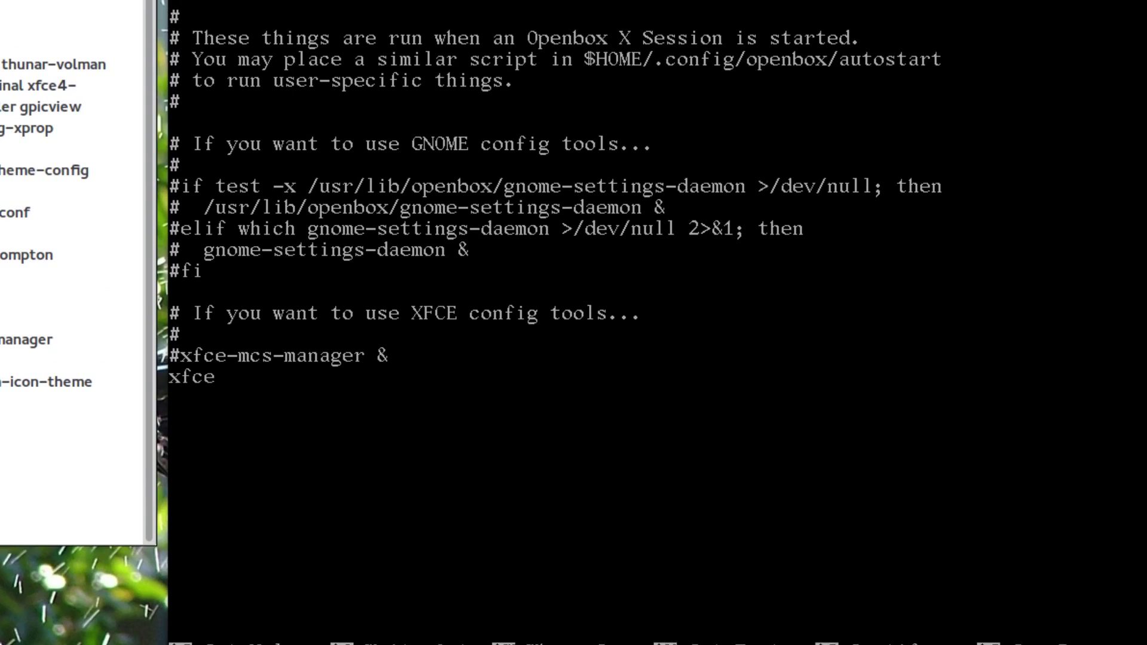
type("4-panel & ")
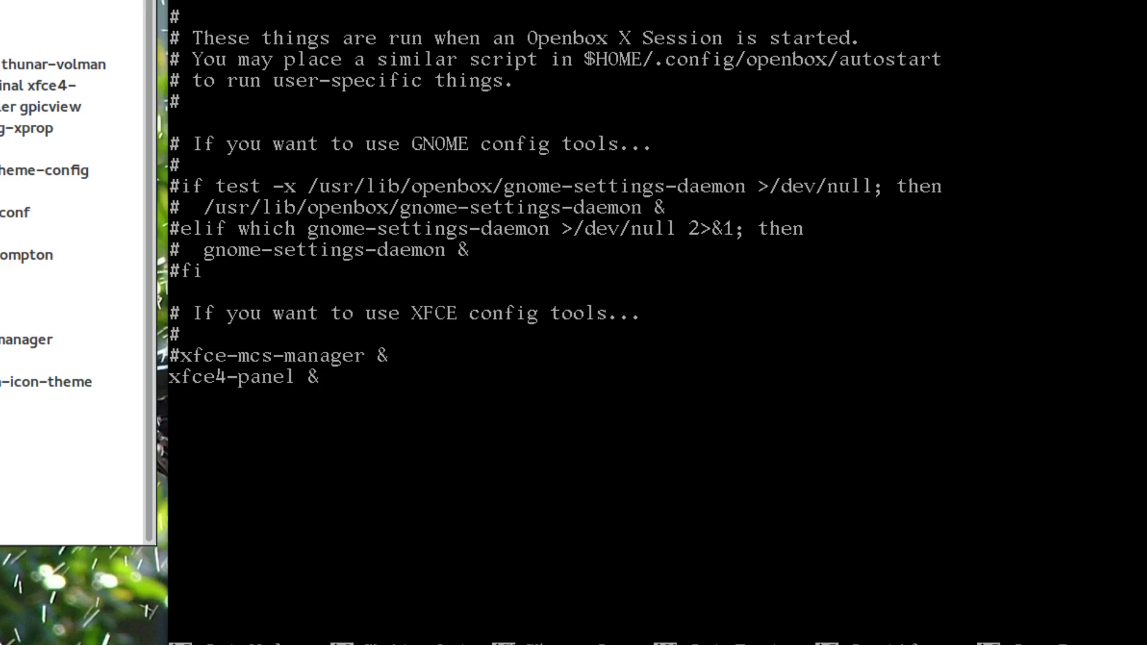
type("compton -b")
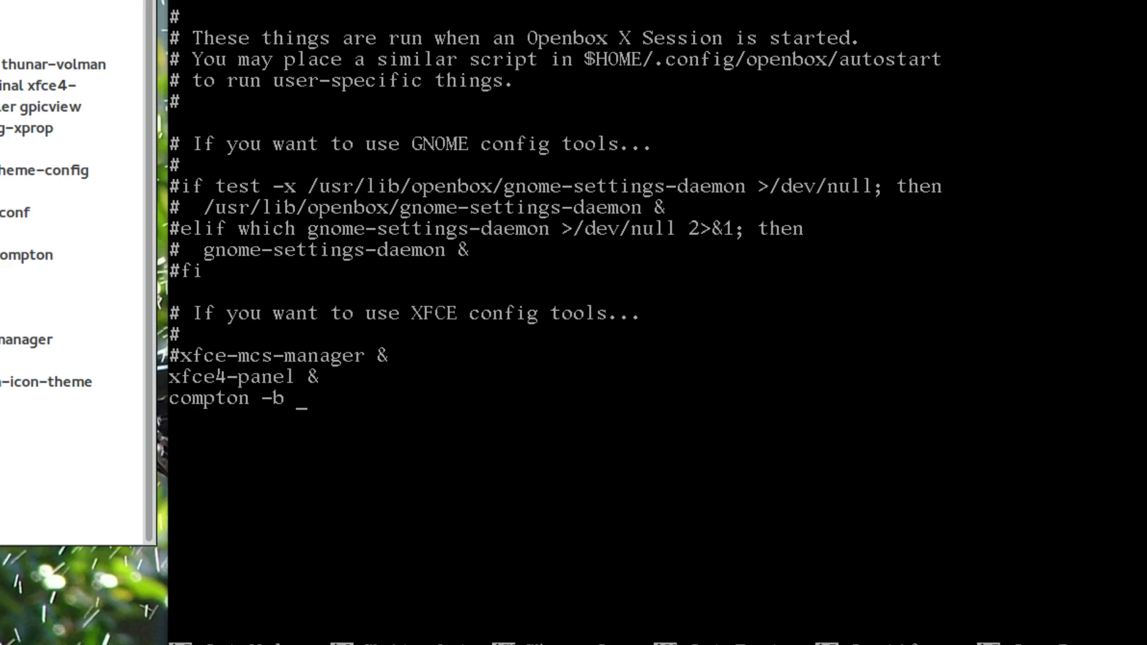
type(" &")
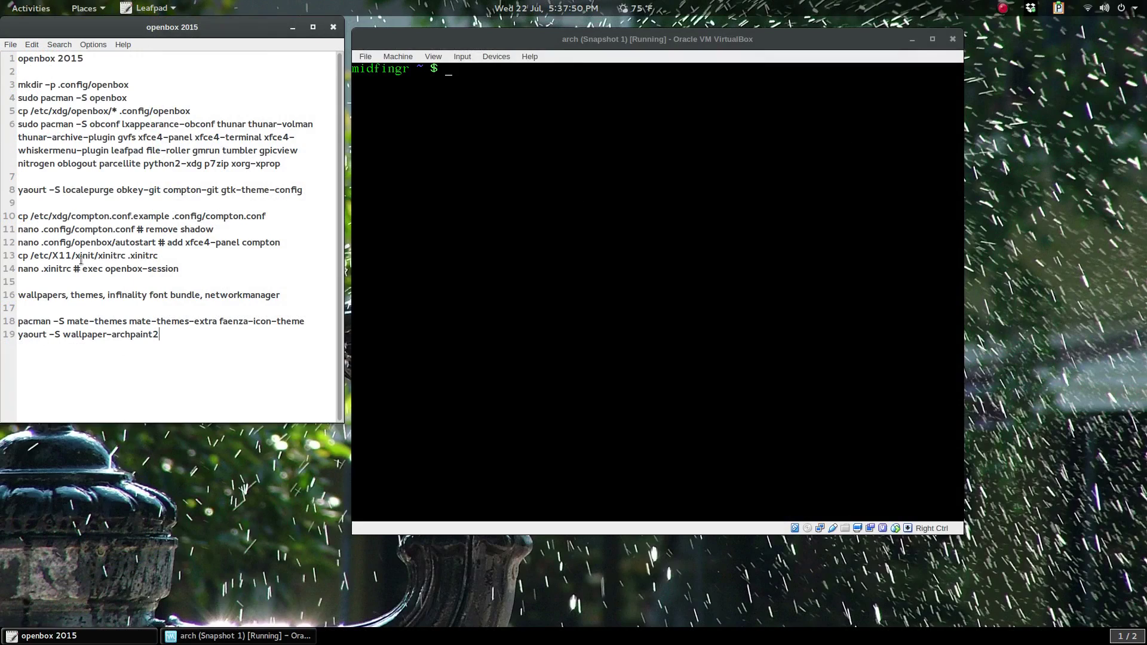
Copy /etc/X11/xinit/xinitrc into the home folder as .xinitrc
key("alt+Tab")
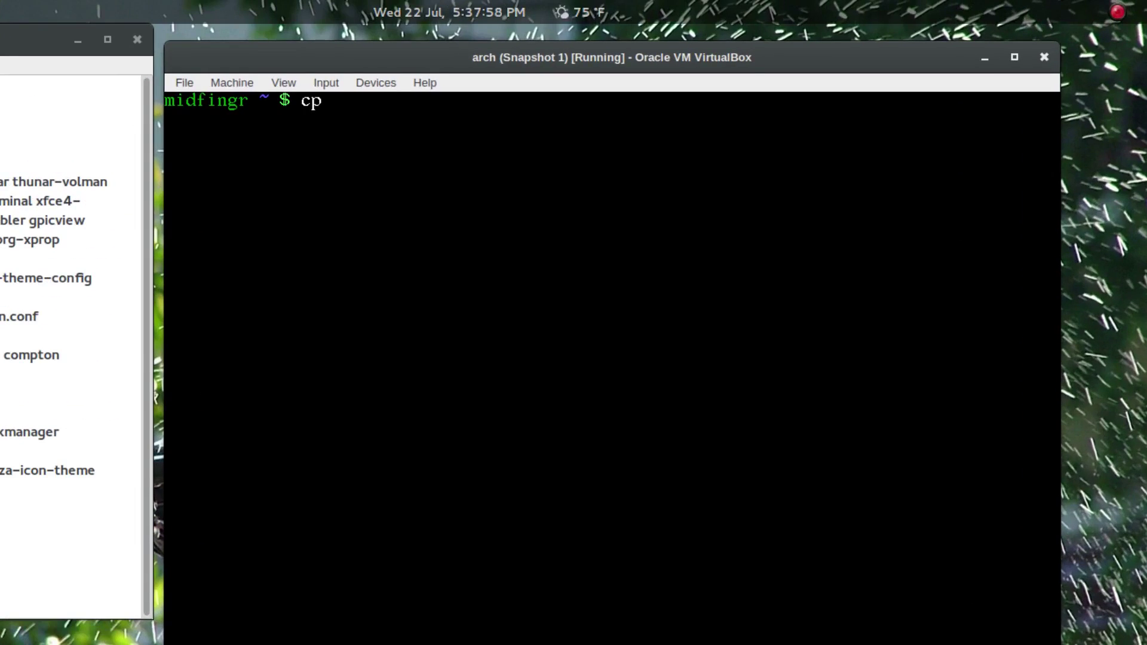
type("cp /etc/X")
key("Tab")
type("xin")
key("Tab")
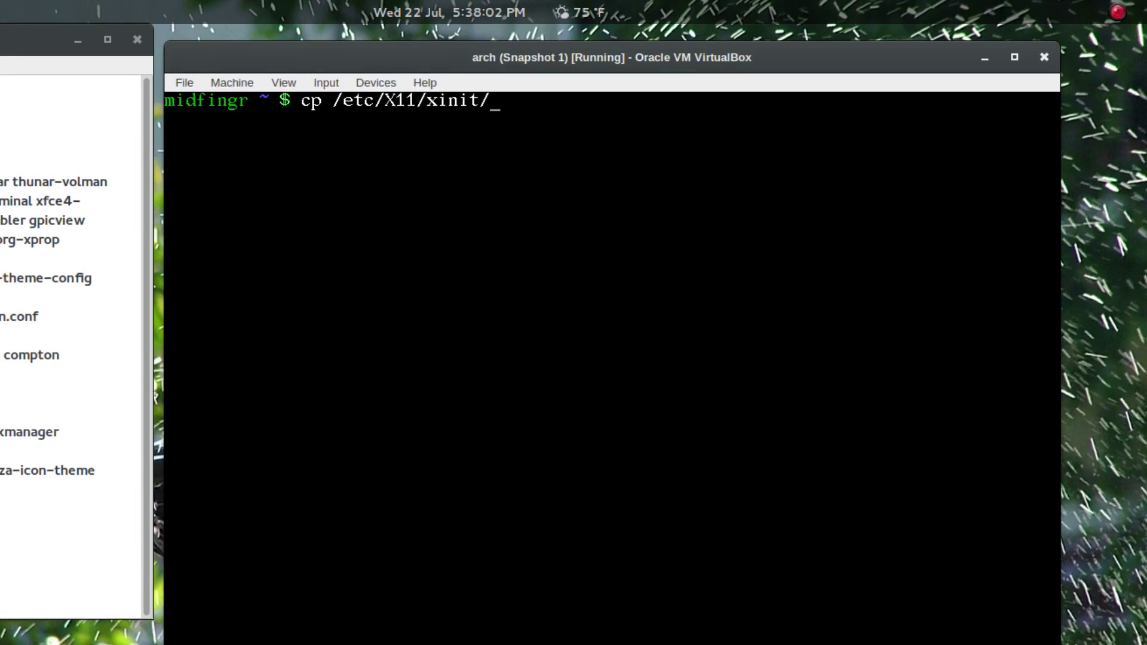
type("xin")
key("Tab")
type(".xin")
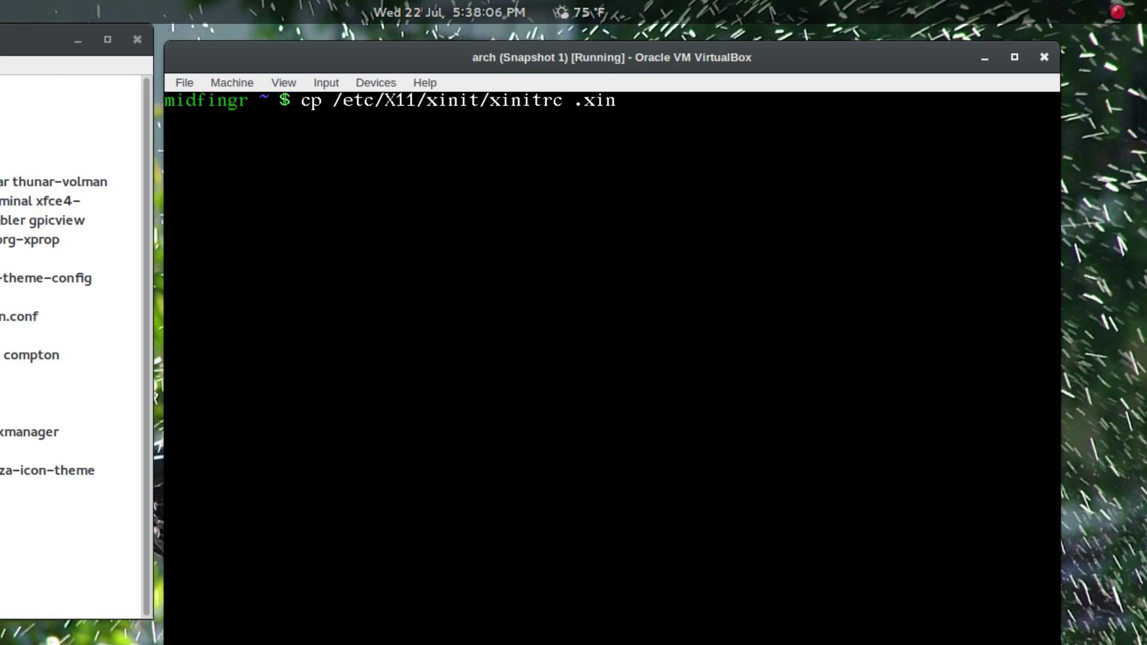
type("itrc")
key("Return")
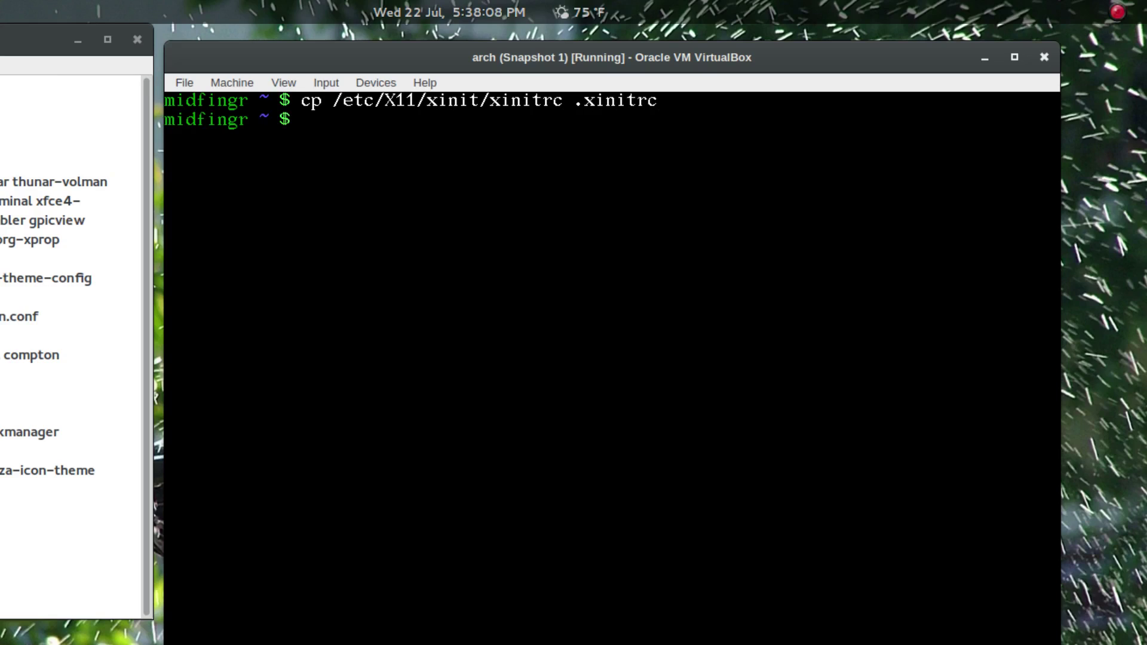
Add 'exec openbox-session' above 'twm &' in .xinitrc, save it, and clear the console
type("nano .xinitrc")
key("Return")
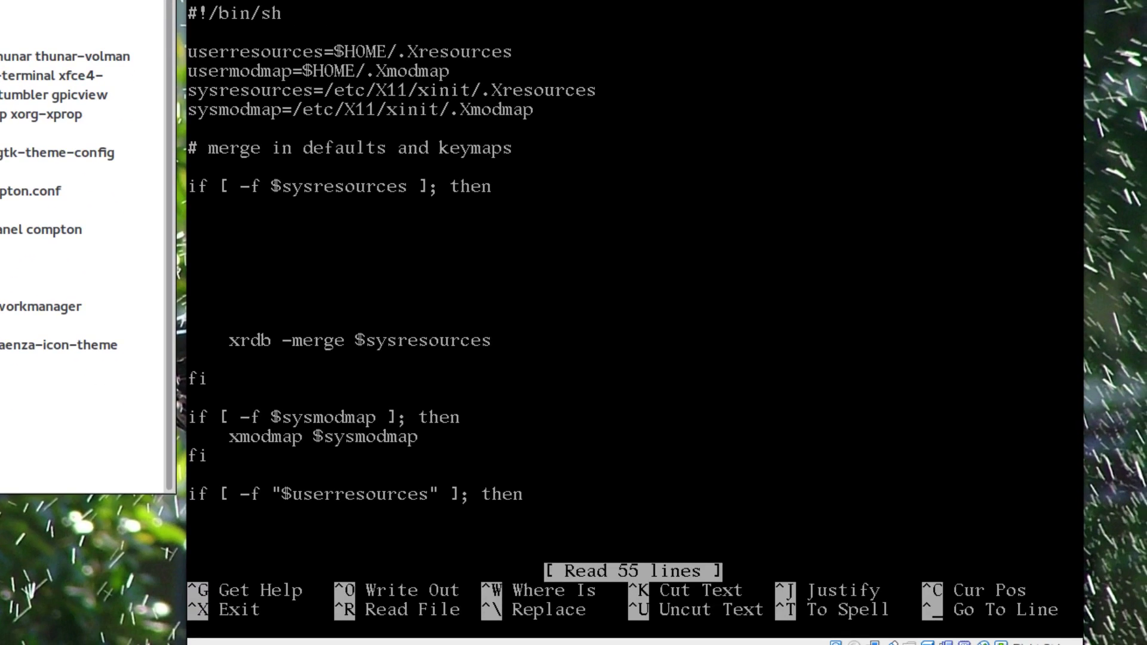
key("Page_Down")
key("Page_Down")
key("Up")
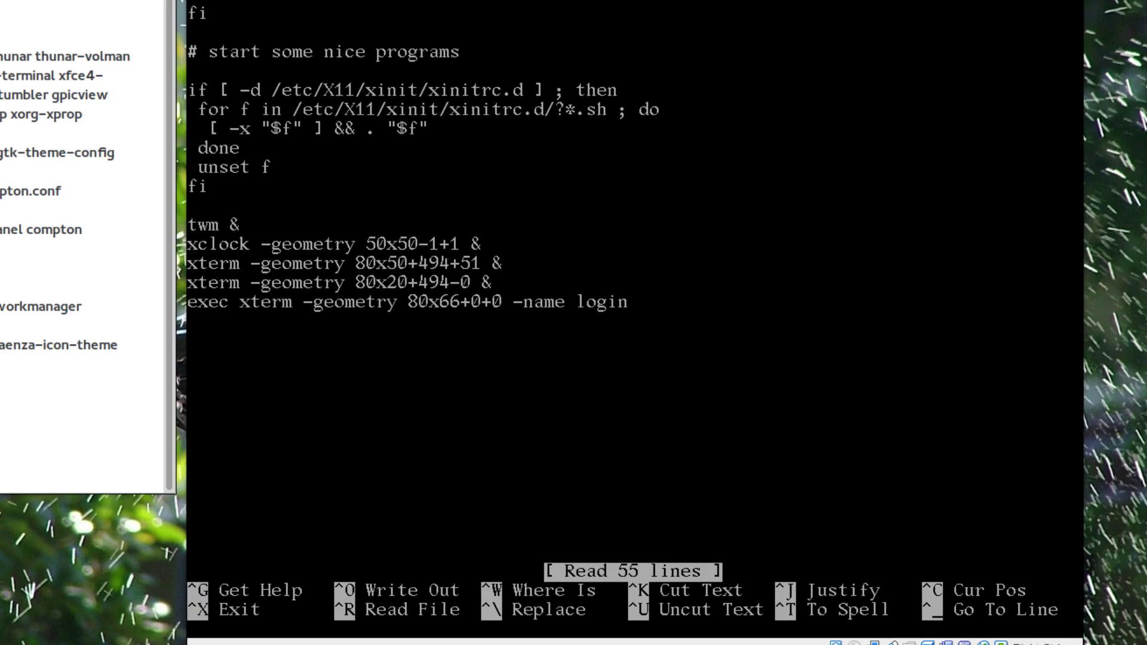
key("Return")
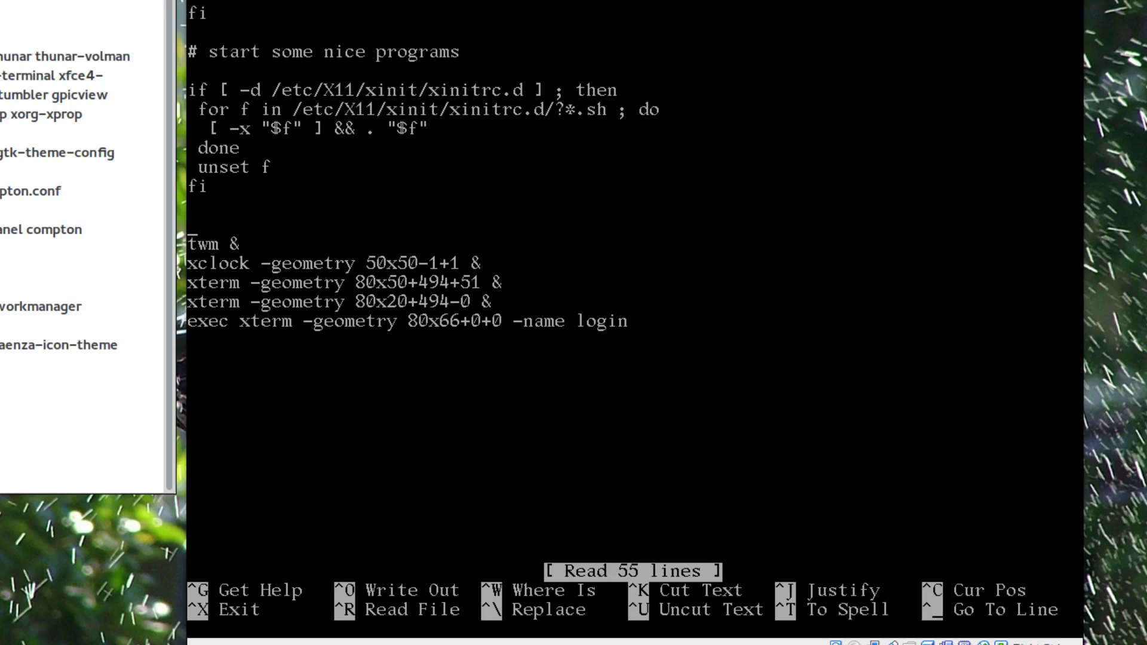
type("exec open")
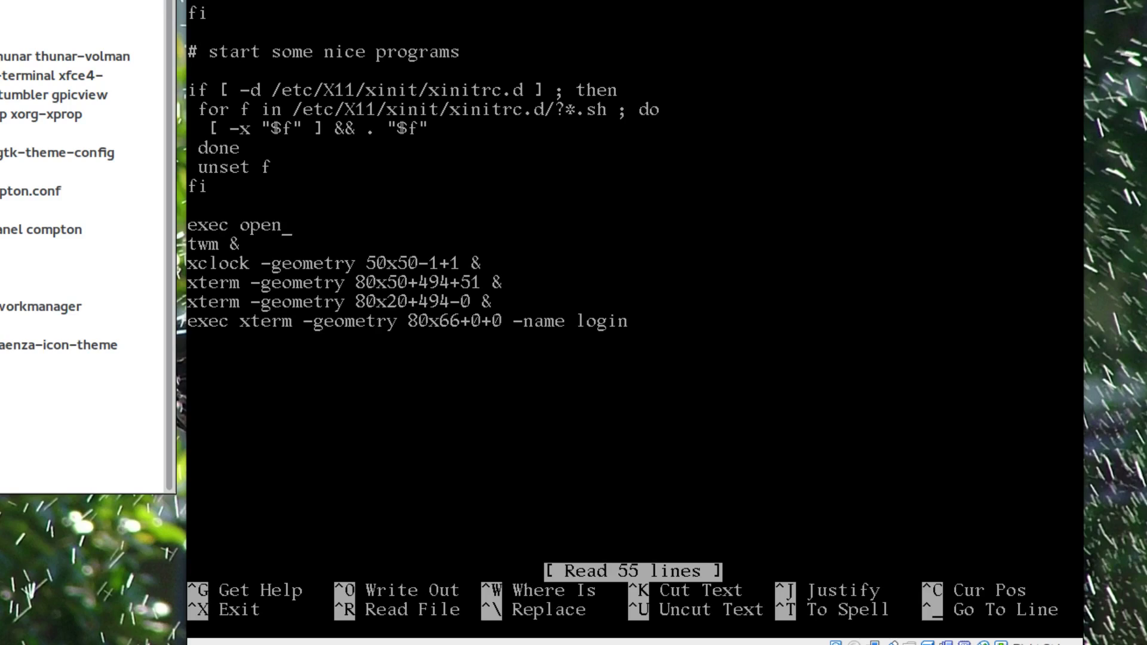
type("box-session")
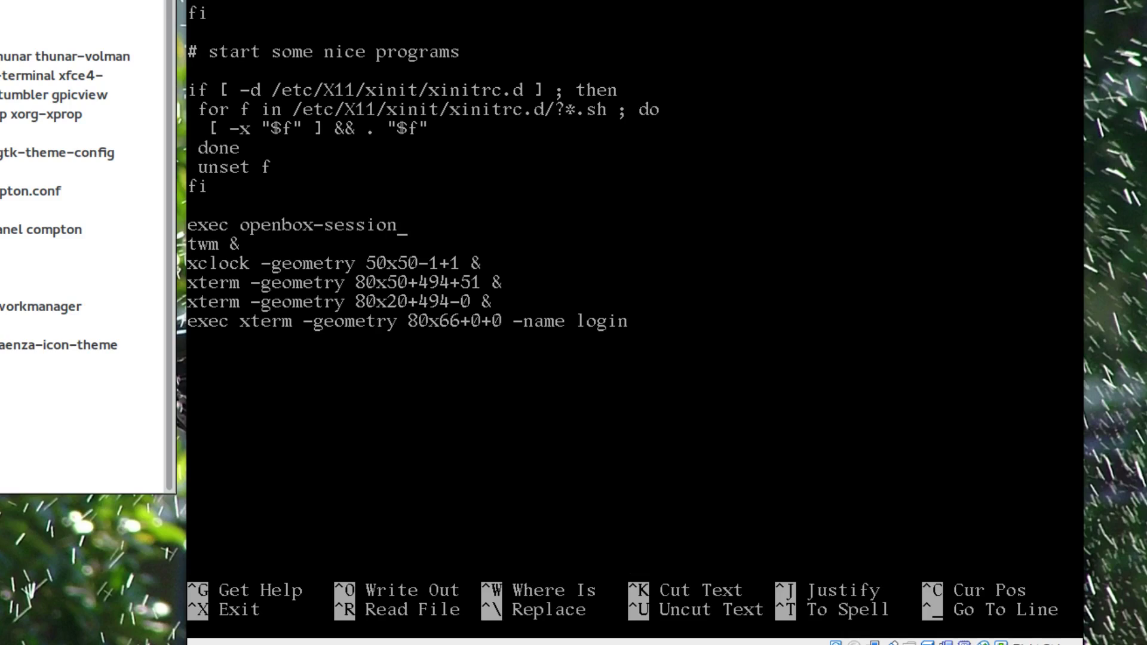
key("ctrl+o")
key("Return")
key("ctrl+x")
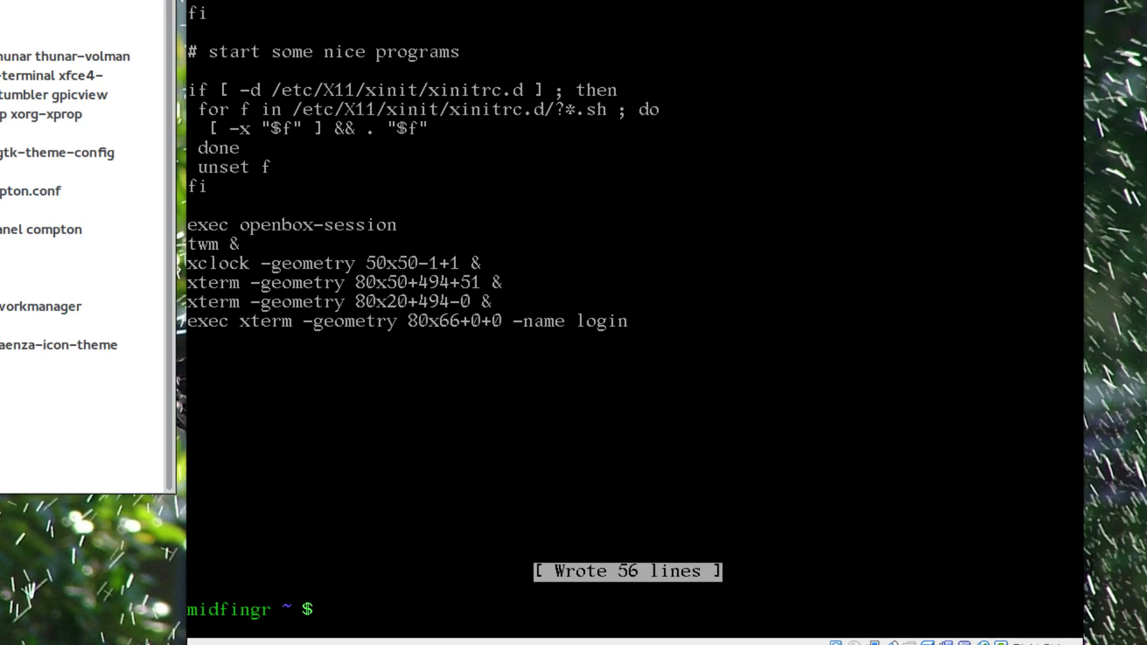
key("ctrl+d")
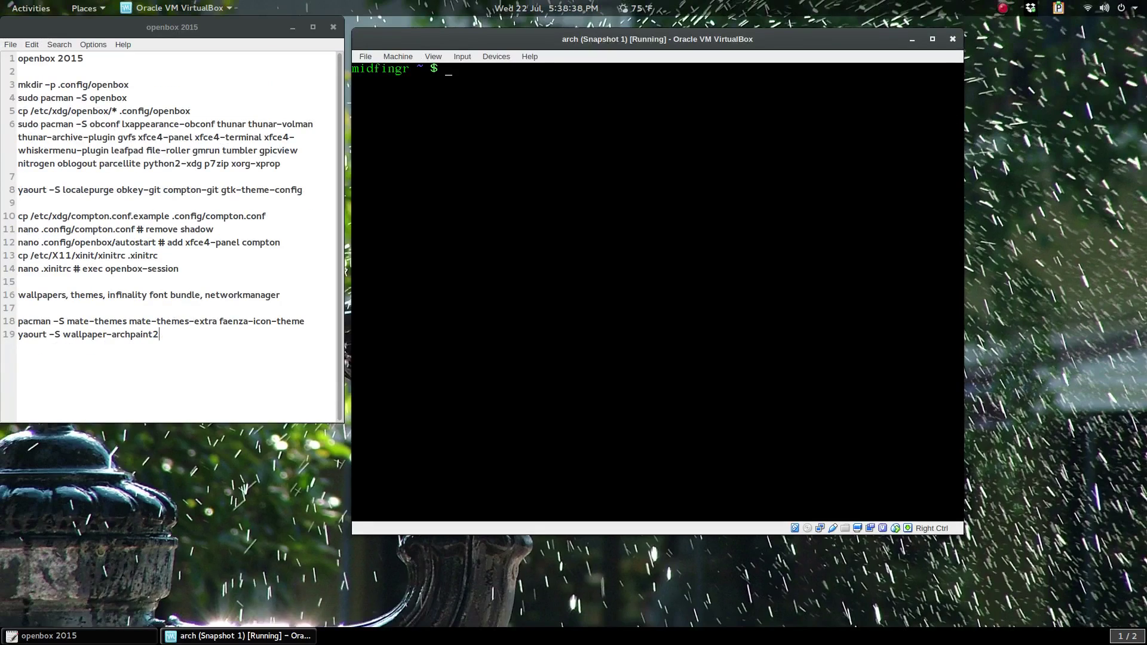
Run startx to launch the graphical Openbox session
type("startx")
key("Return")
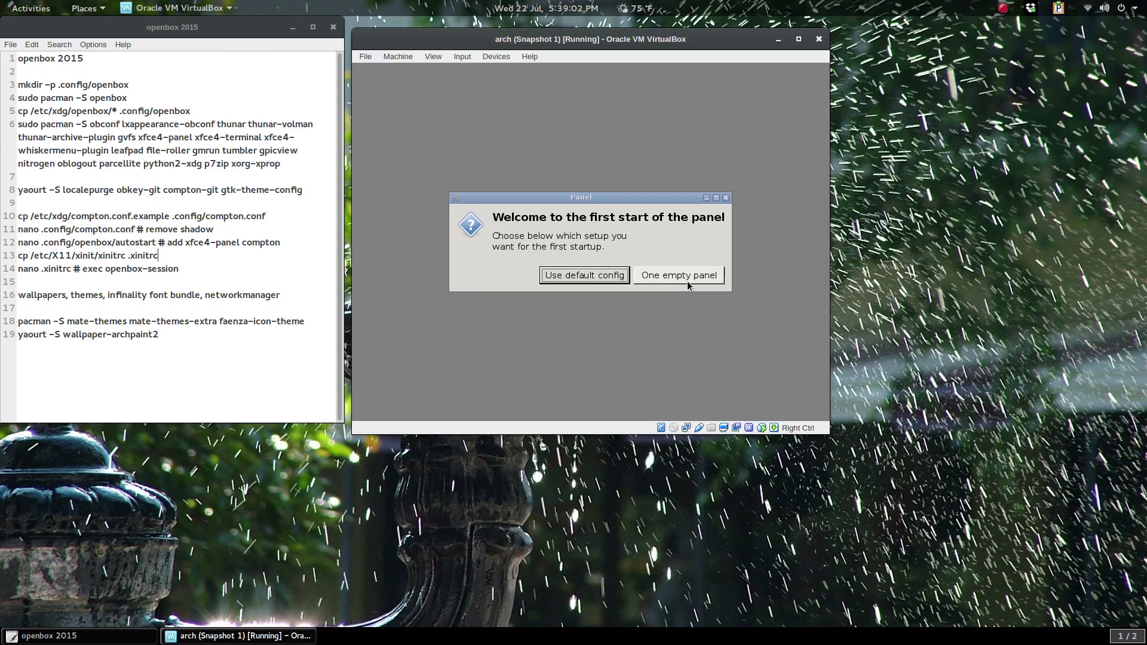
Start with one empty panel and move it to the bottom edge of the screen
left_click(687, 281)
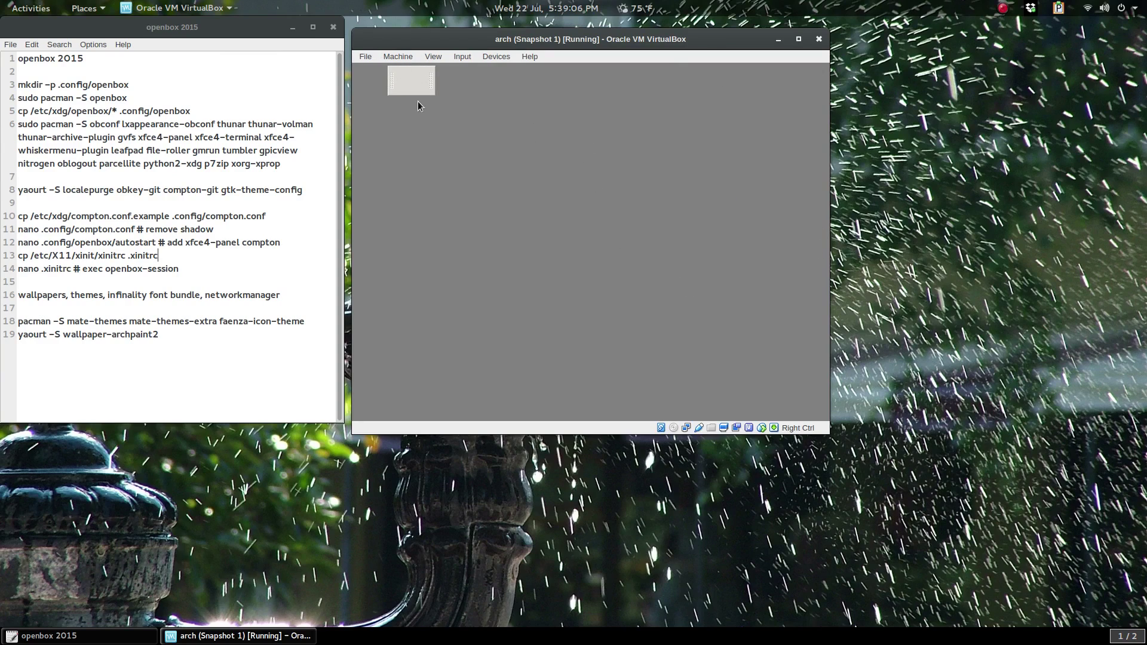
left_click_drag(413, 84, 373, 407)
right_click(373, 407)
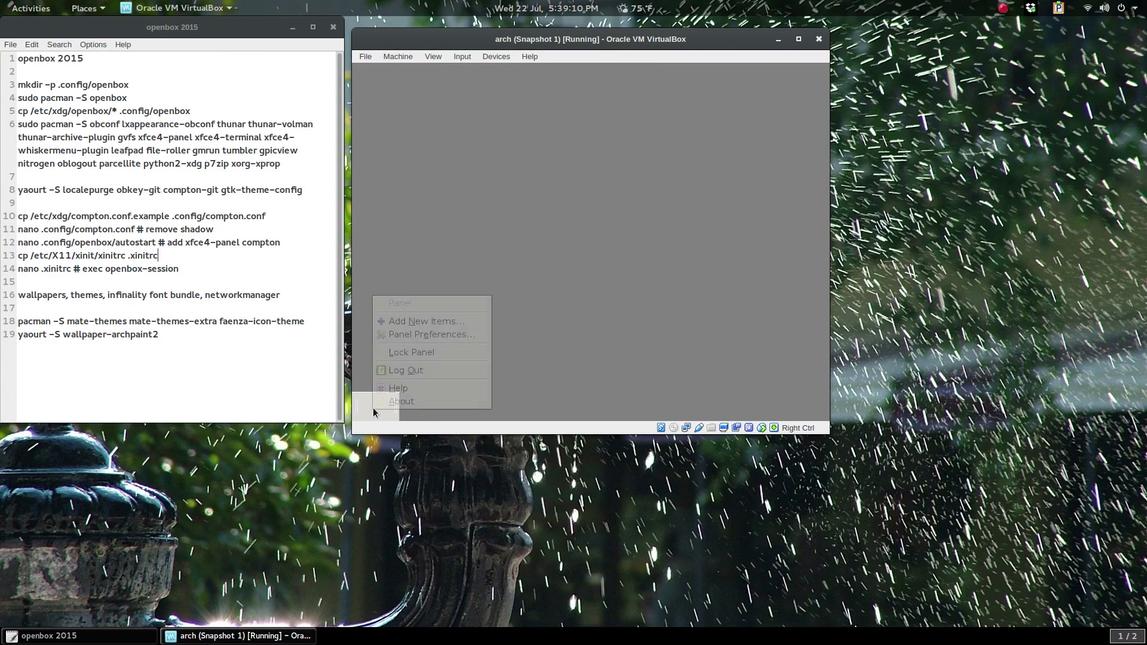
left_click(428, 335)
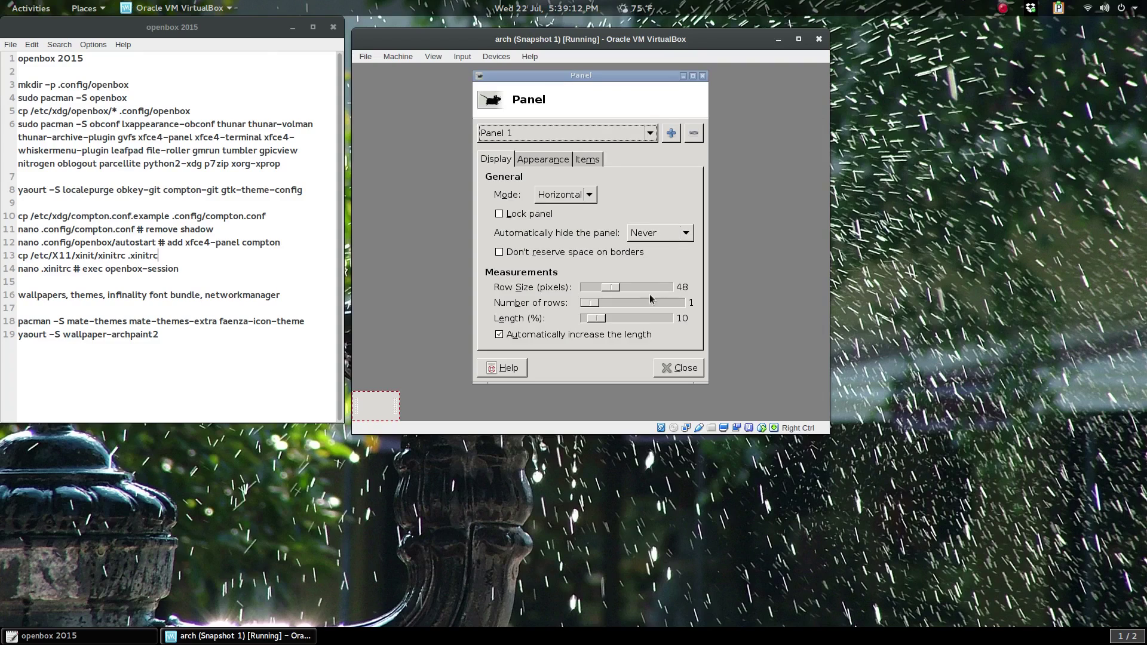
Set the panel to 100% length, 30-pixel row size, locked, with background alpha 80
left_click_drag(599, 321, 675, 316)
left_click_drag(617, 287, 601, 286)
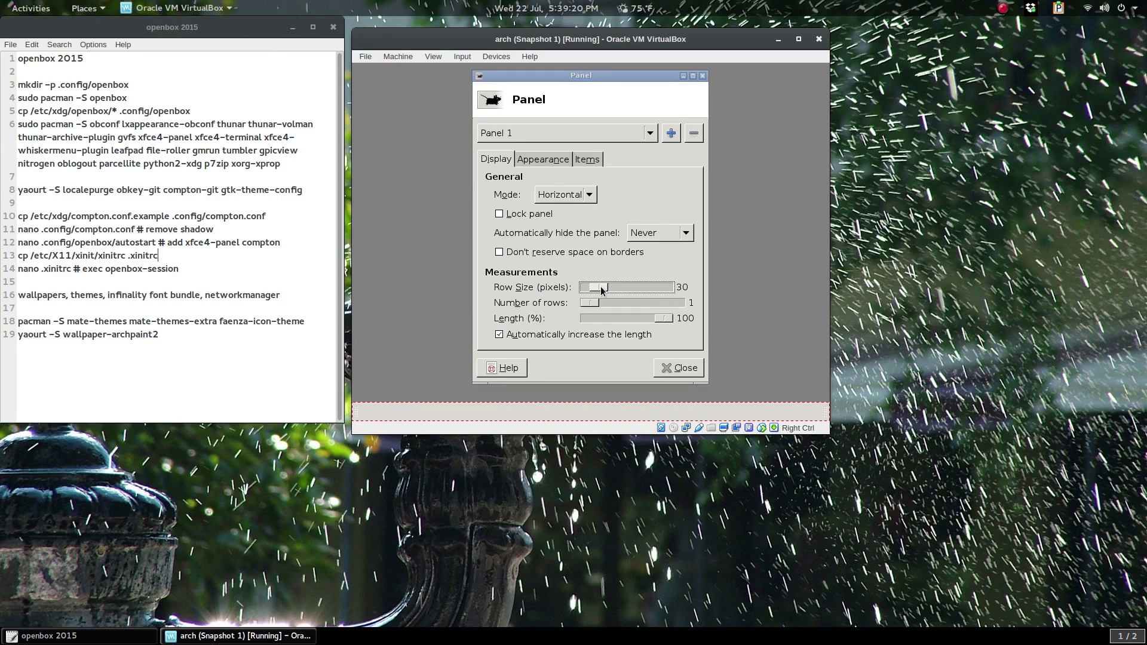
left_click(521, 215)
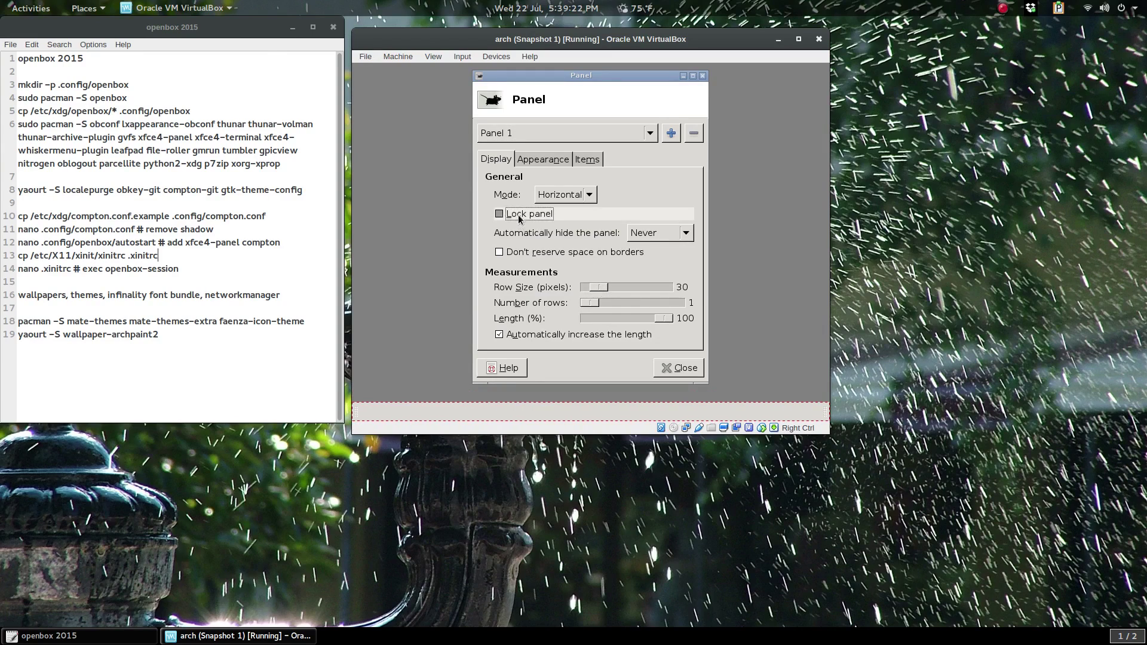
left_click(540, 160)
left_click(625, 214)
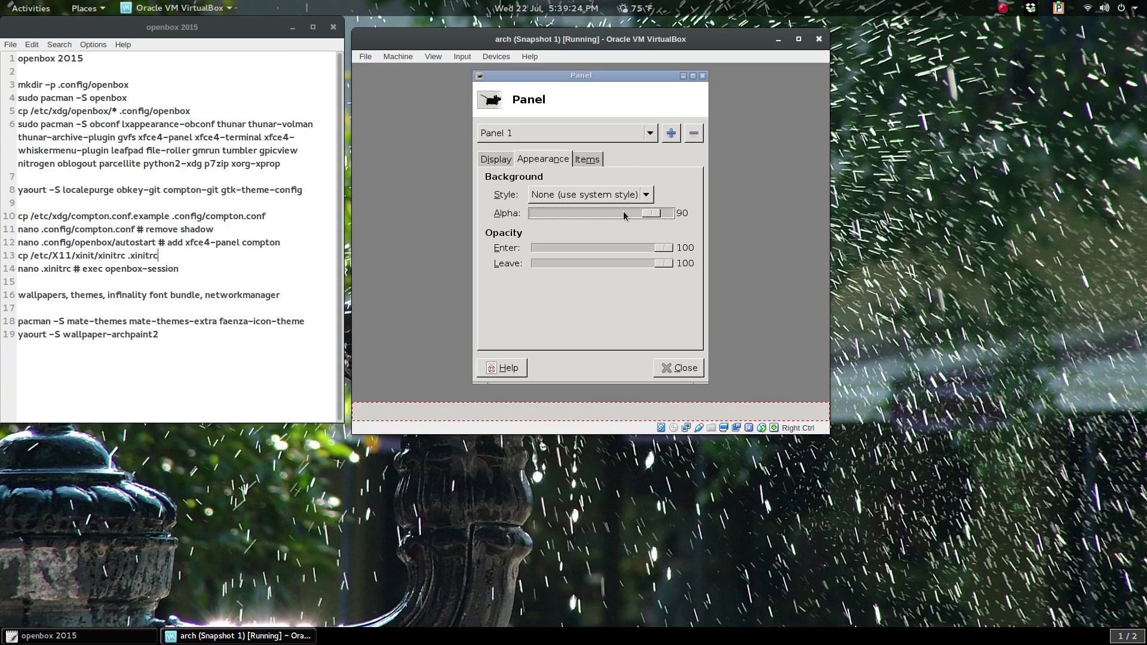
left_click(624, 214)
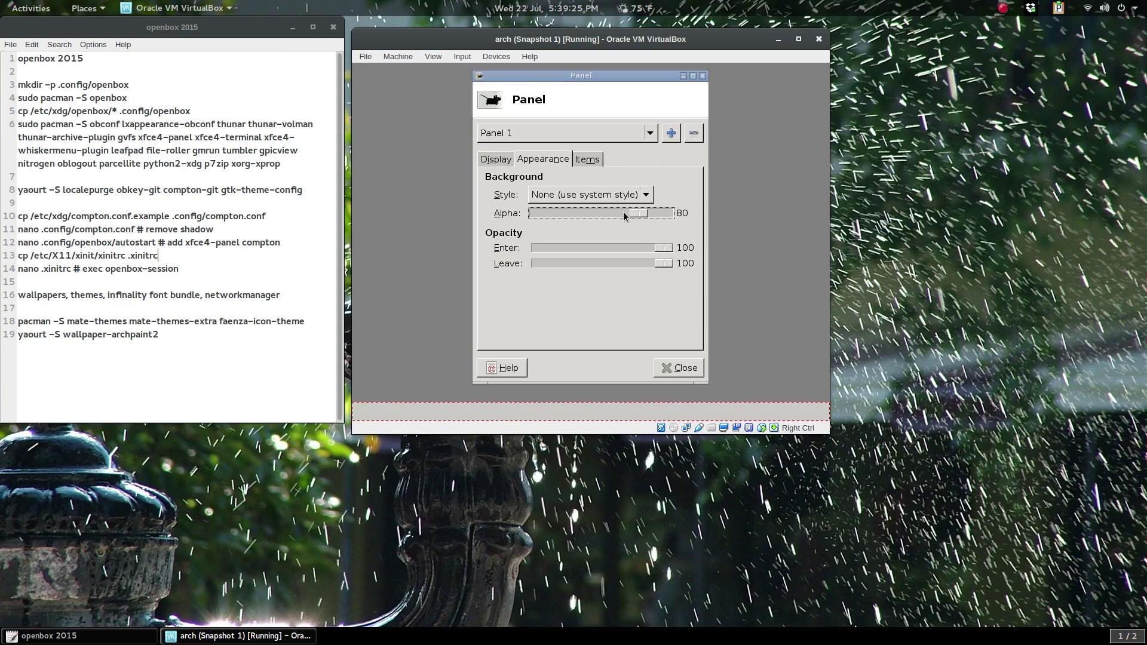
left_click(586, 160)
left_click(689, 226)
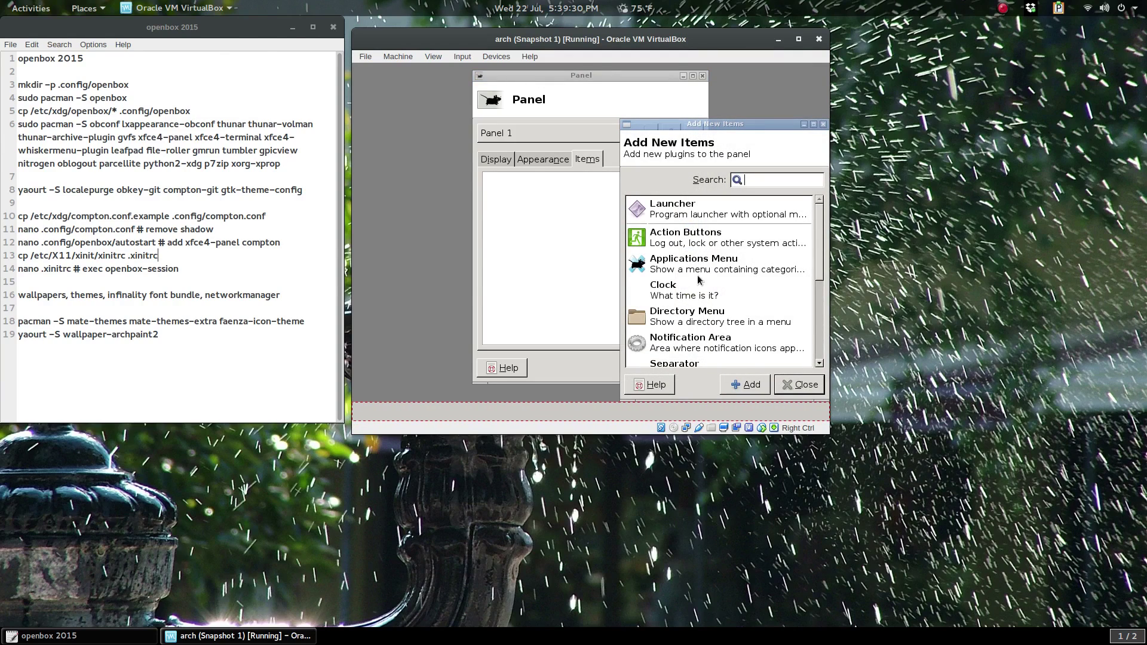
Add the Clock, Notification Area, Separator and Whisker Menu plugins to the panel
scroll(698, 276, "down", 1)
left_click(678, 256)
left_click(745, 383)
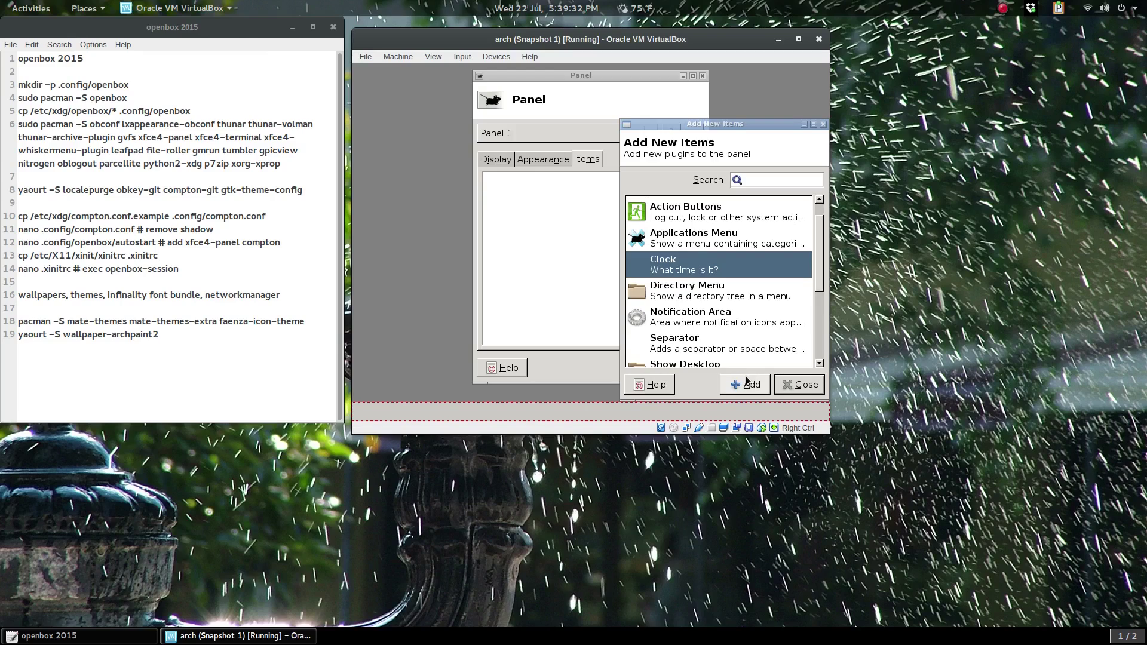
left_click(708, 321)
left_click(745, 384)
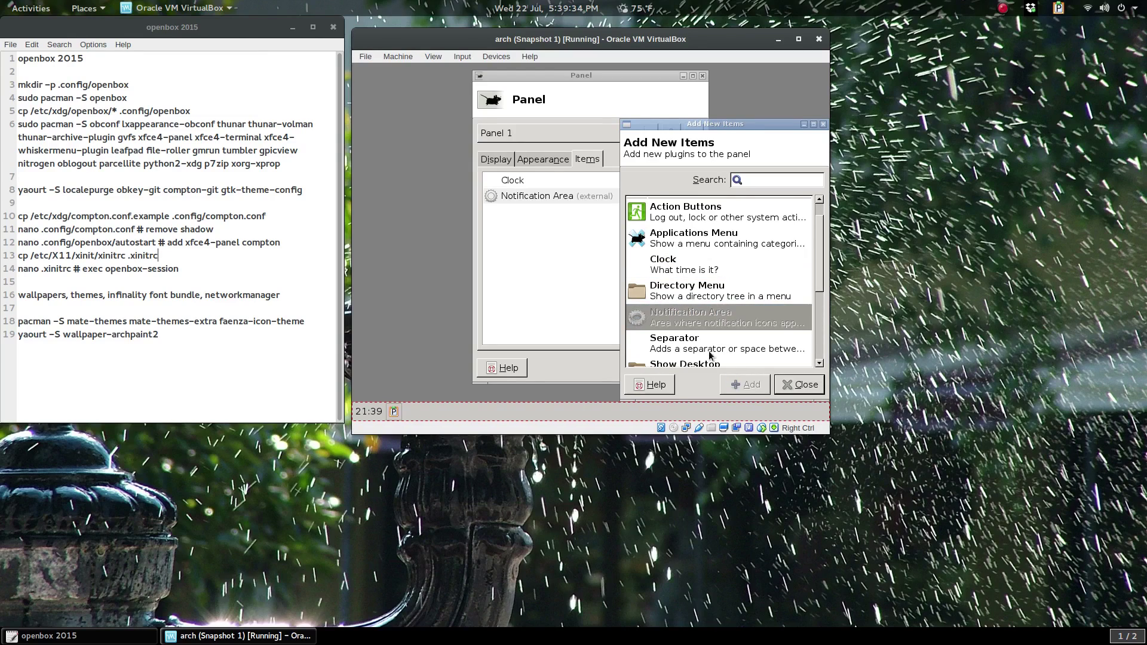
left_click(712, 354)
left_click(741, 387)
scroll(734, 350, "down", 4)
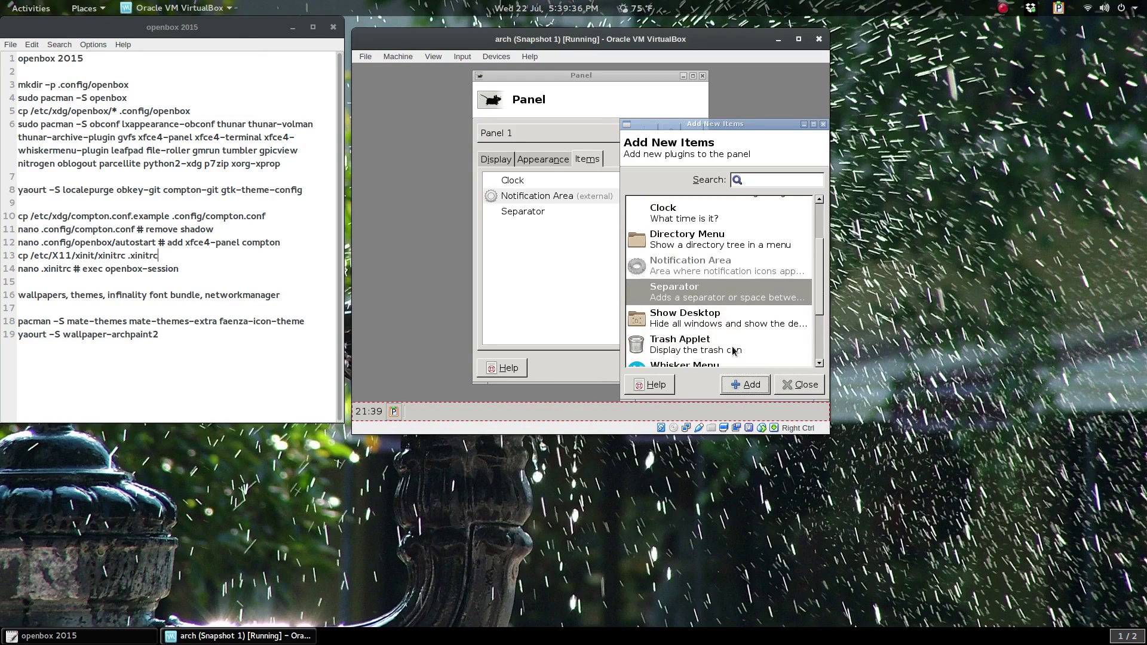
left_click(711, 322)
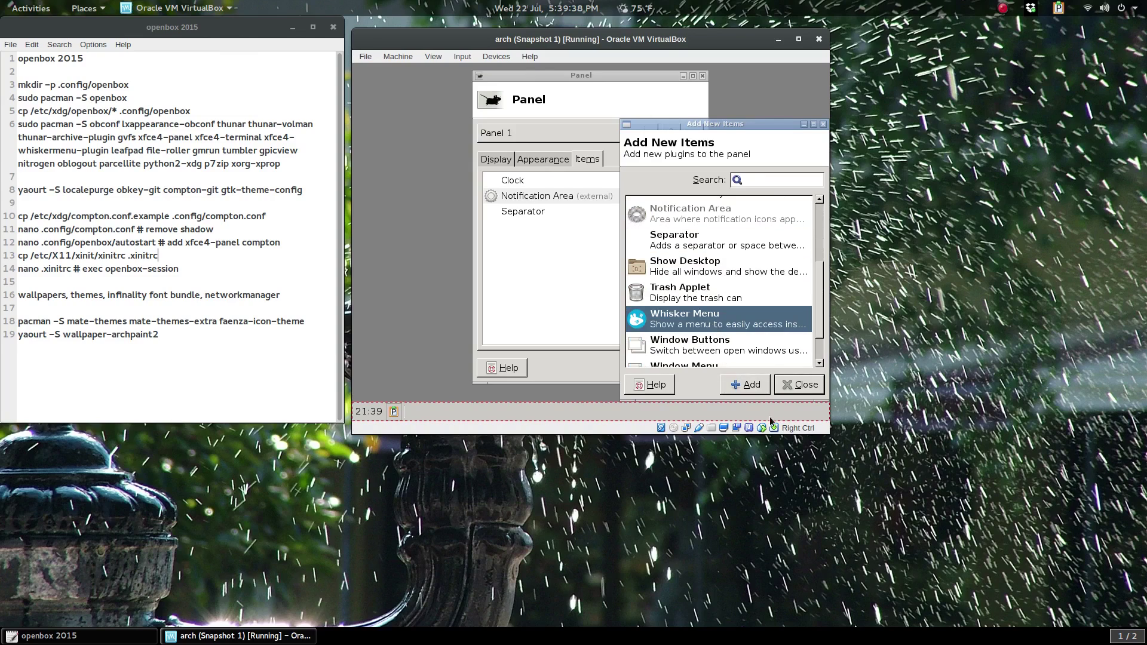
left_click(745, 384)
left_click(713, 353)
left_click(799, 384)
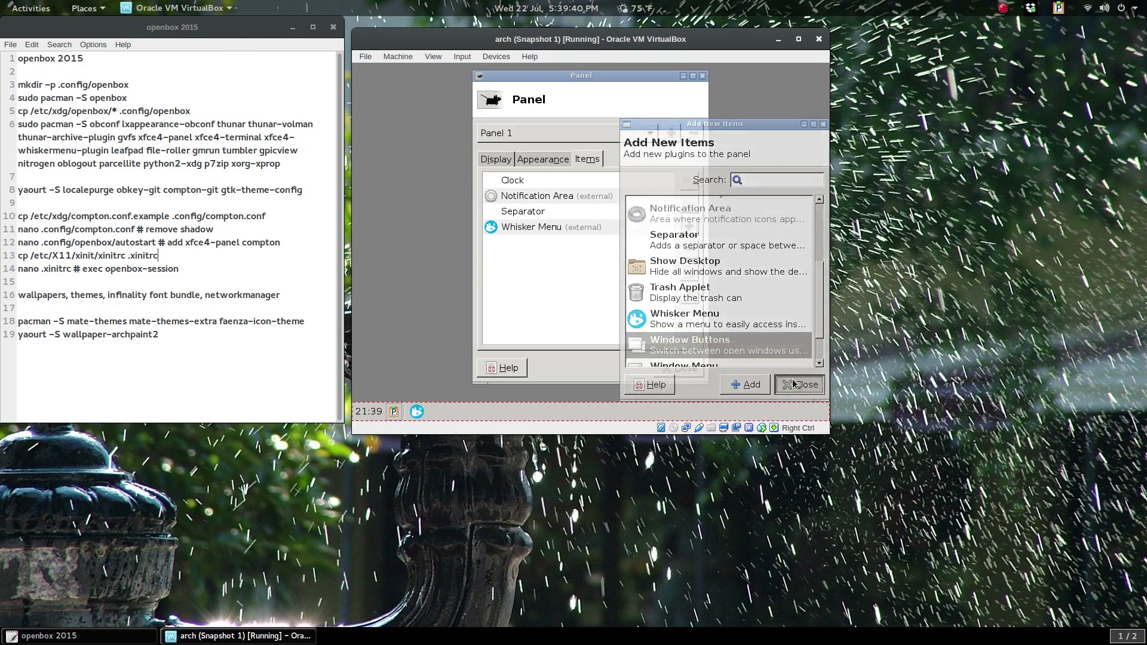
Move Whisker Menu to the top of the items list and Separator up beneath it
left_click(608, 229)
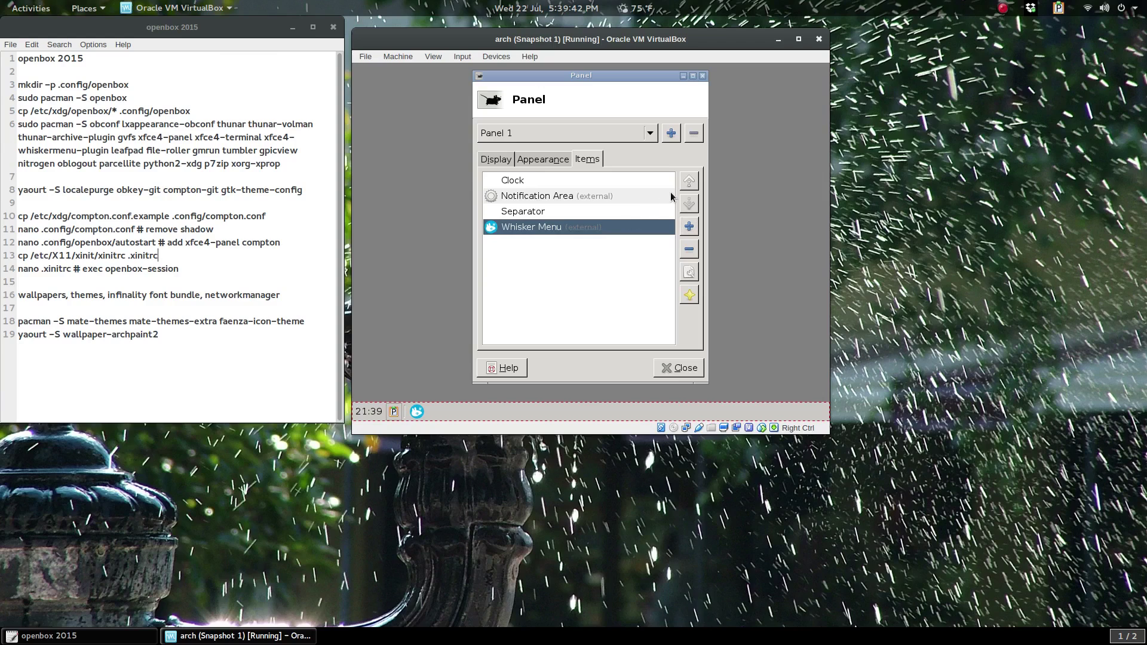
left_click(689, 180)
left_click(690, 179)
left_click(689, 180)
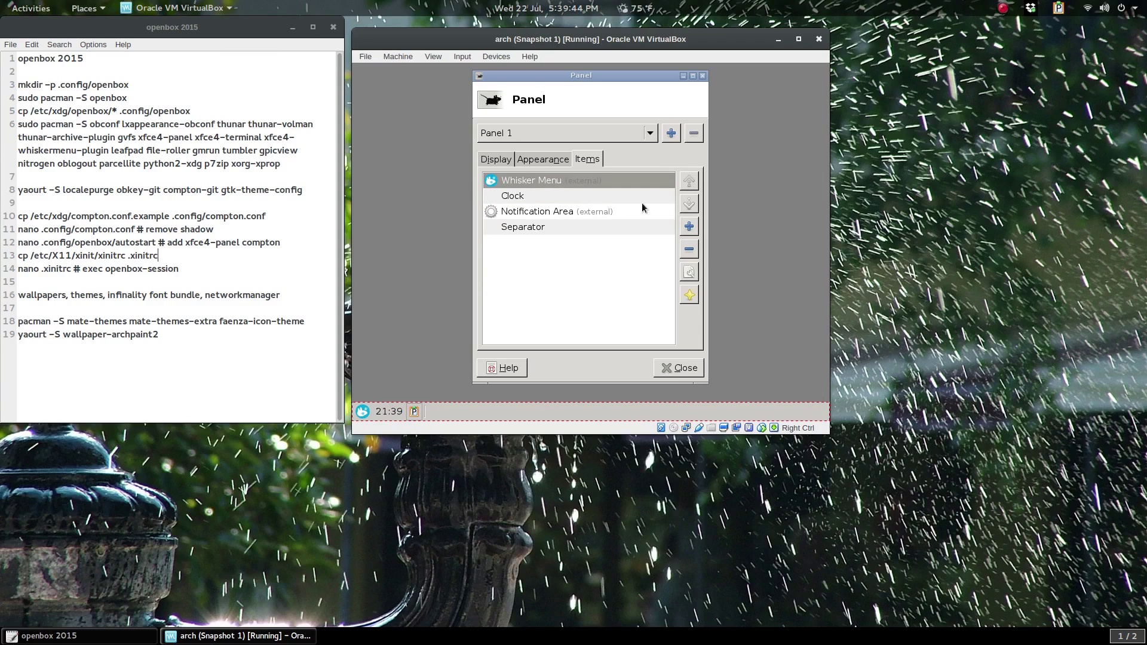
left_click(640, 206)
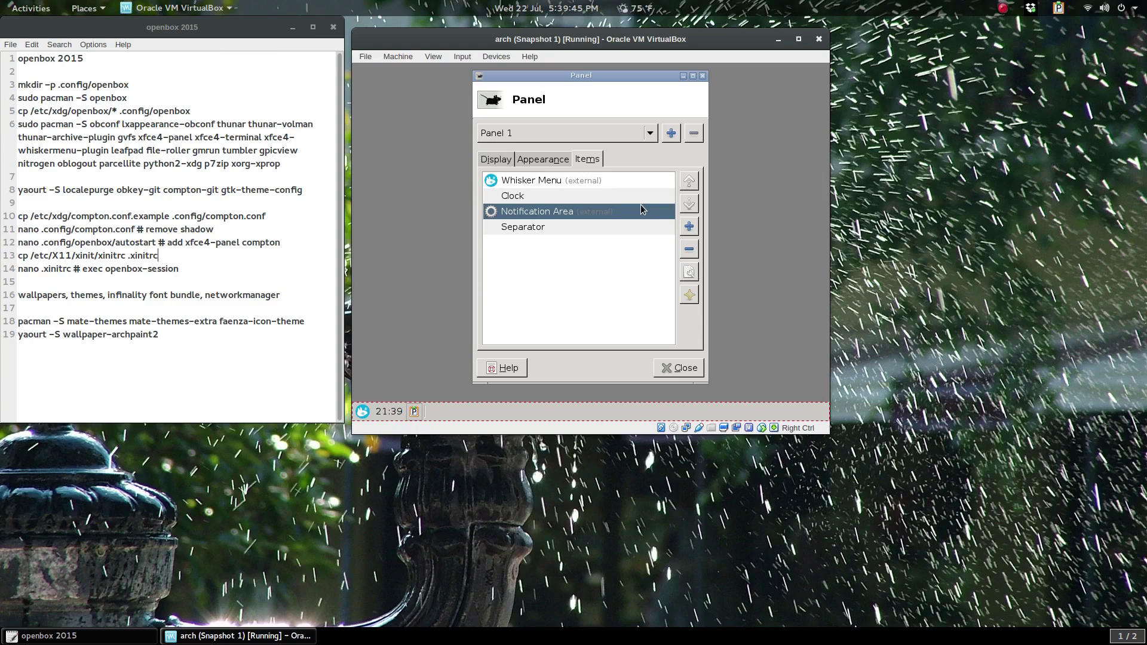
left_click(622, 230)
left_click(689, 181)
left_click(689, 181)
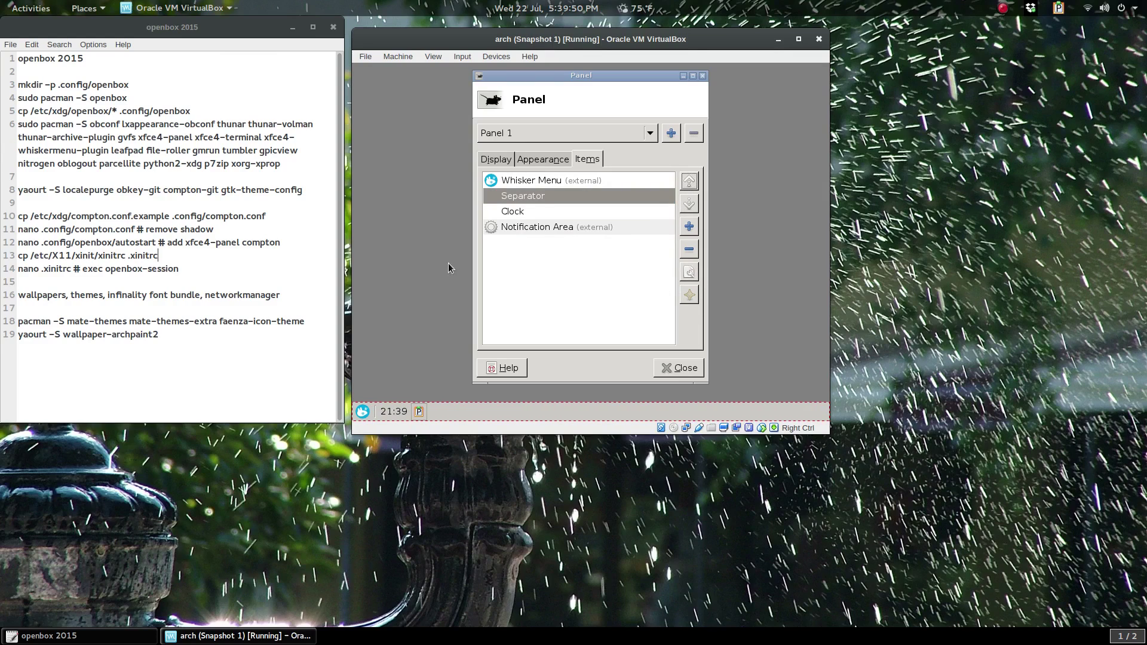
Add Window Buttons and position it just below Whisker Menu in the items list
left_click(689, 227)
scroll(684, 327, "down", 5)
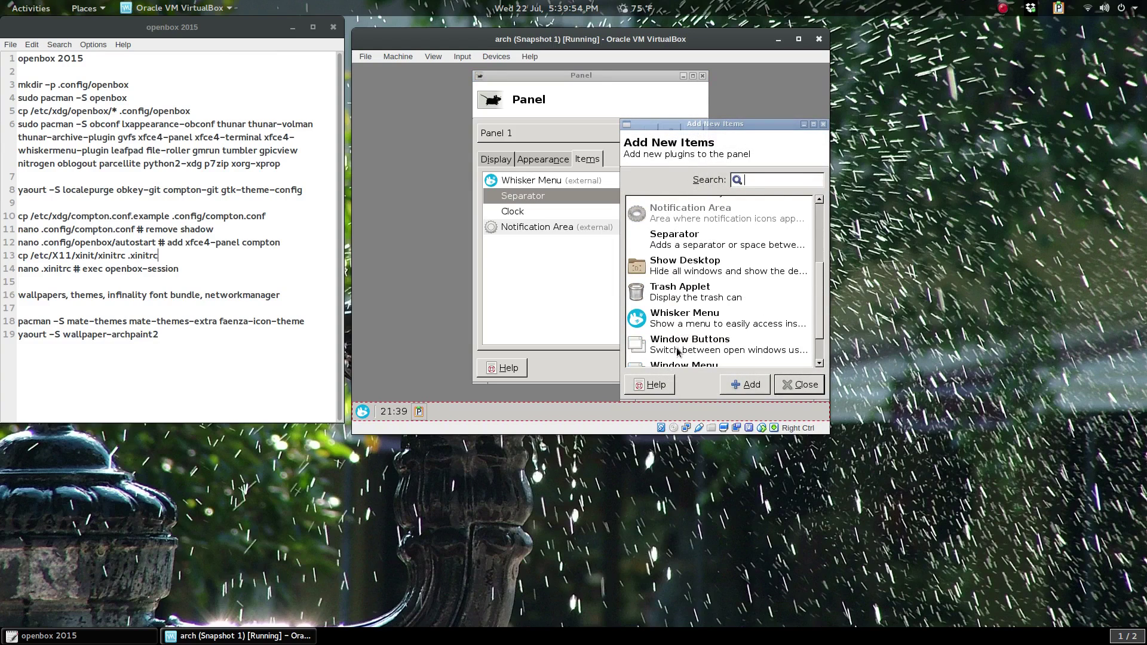
left_click(677, 346)
left_click(746, 385)
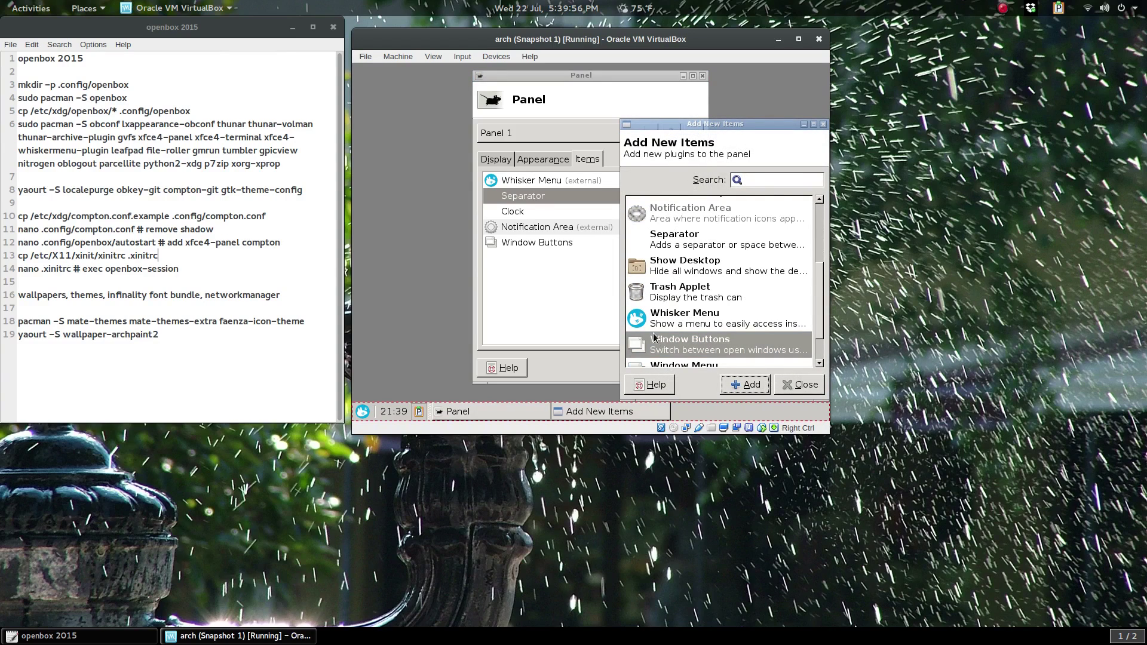
left_click(799, 385)
left_click(564, 247)
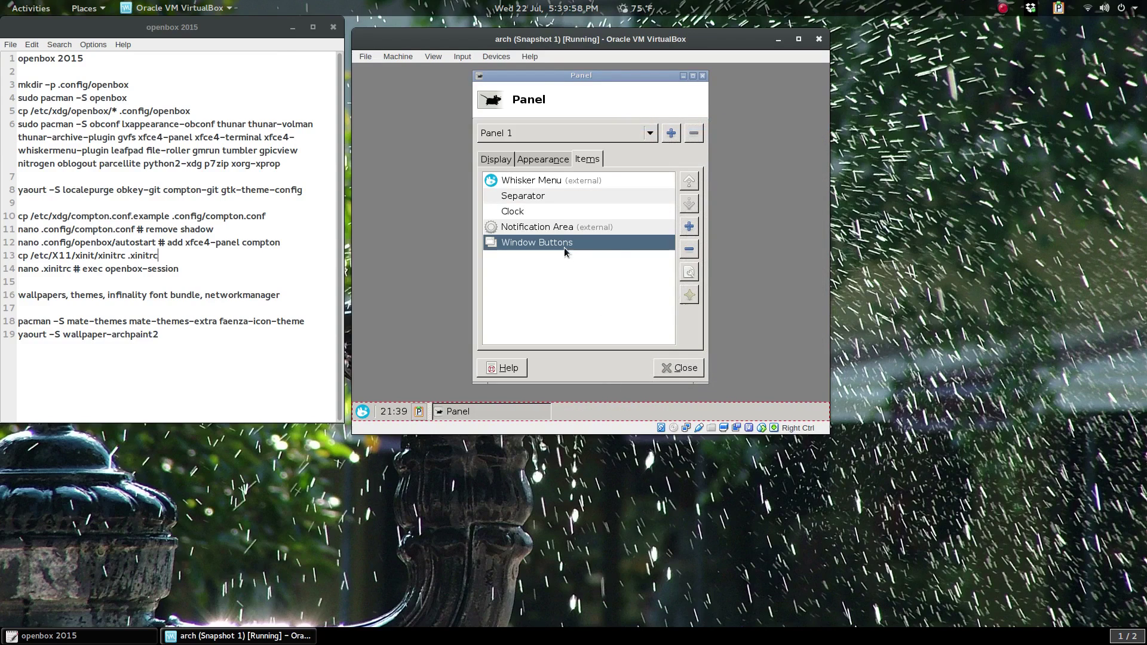
left_click(689, 181)
left_click(689, 181)
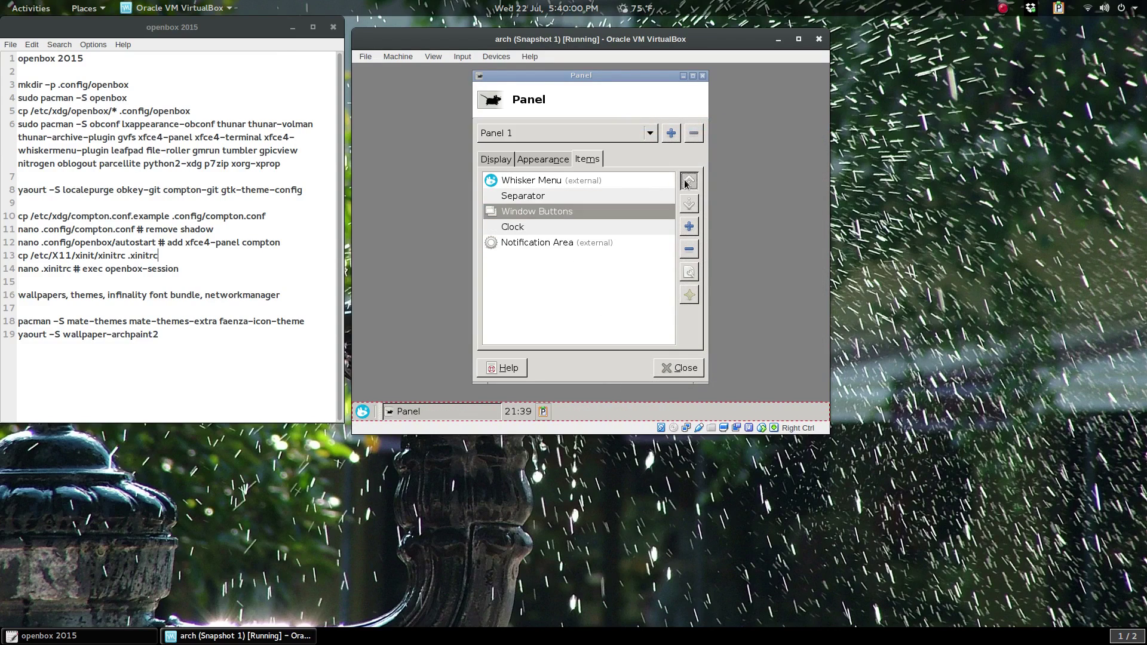
left_click(689, 181)
left_click(689, 181)
left_click(689, 204)
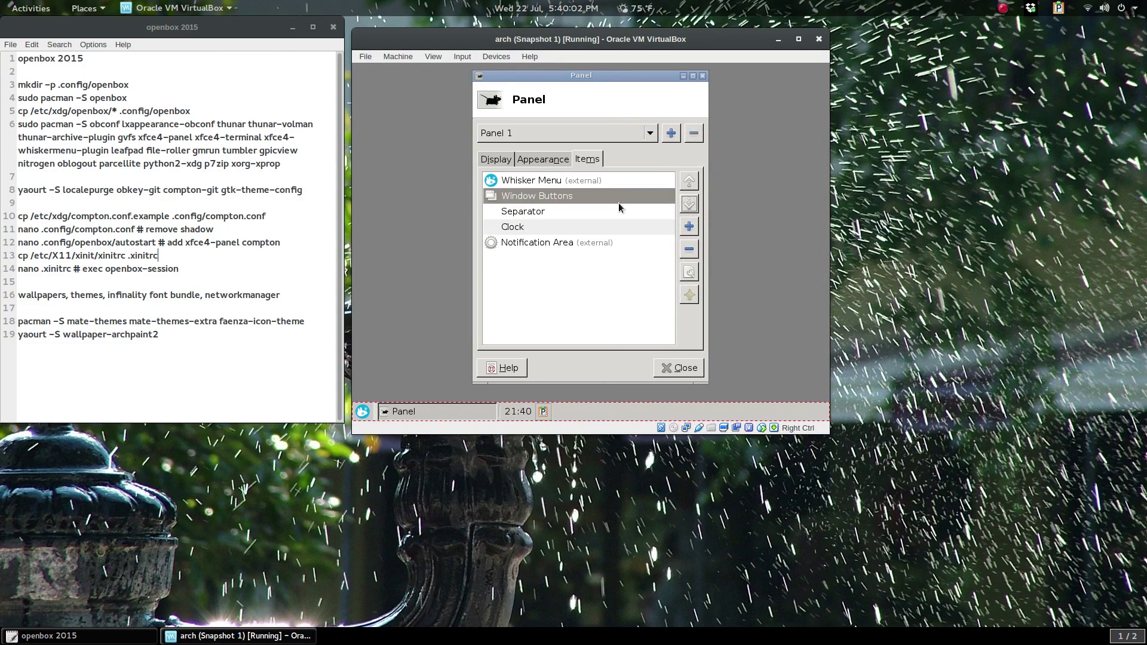
left_click(589, 210)
Set the panel separator's style to Transparent and make it expand
left_click(696, 273)
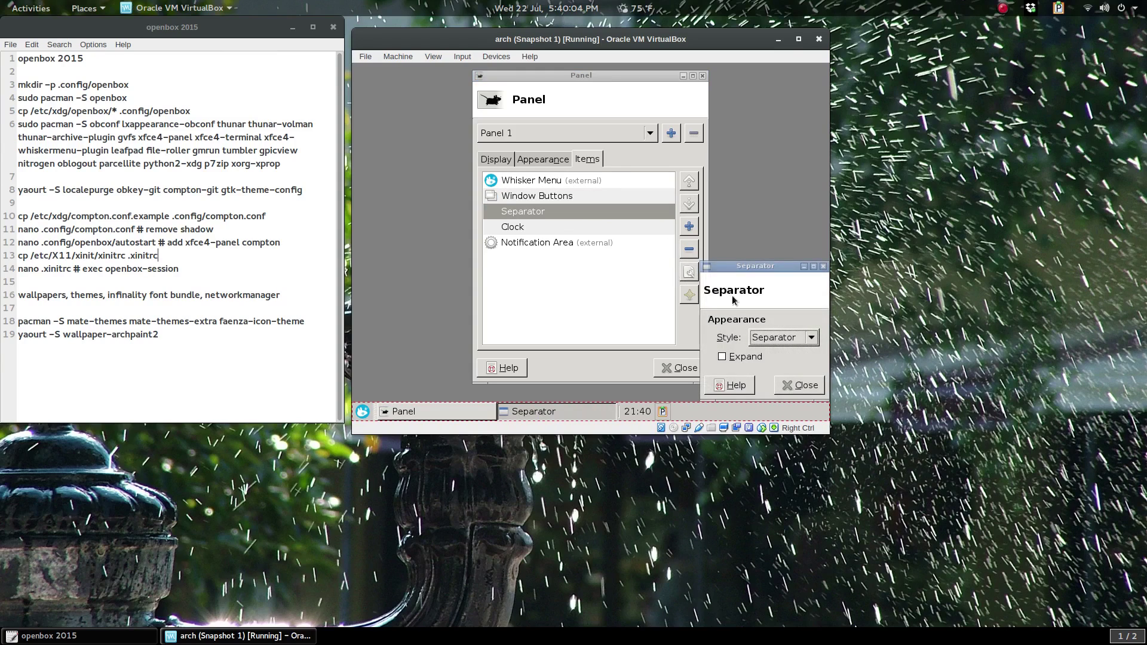
left_click(770, 336)
left_click(777, 322)
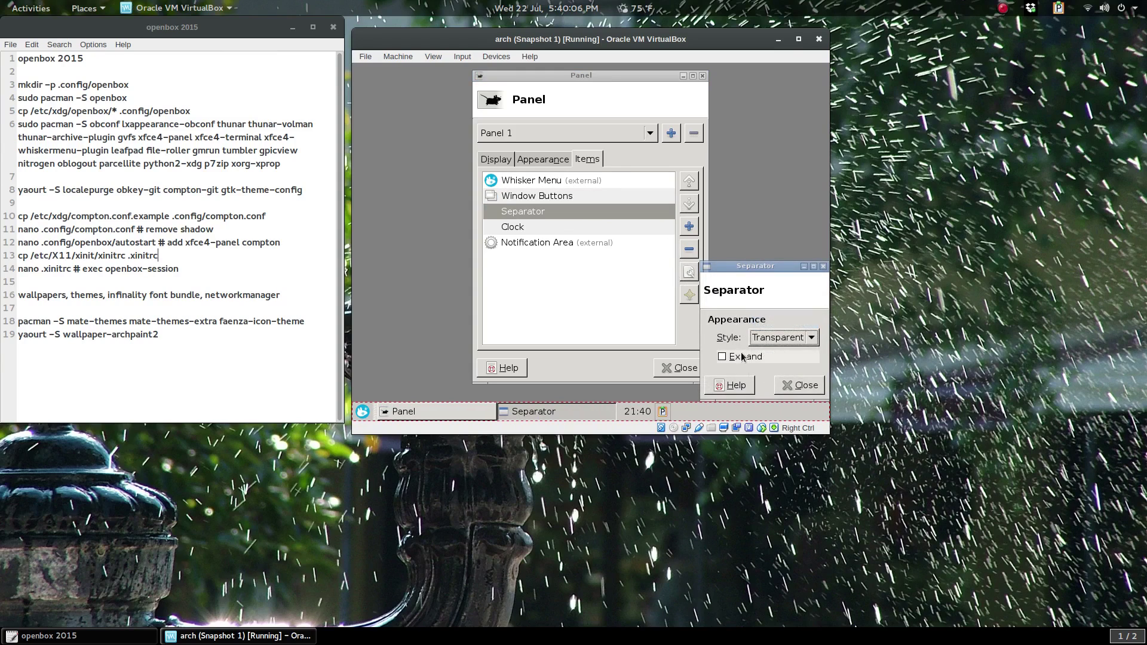
left_click(722, 356)
left_click(821, 410)
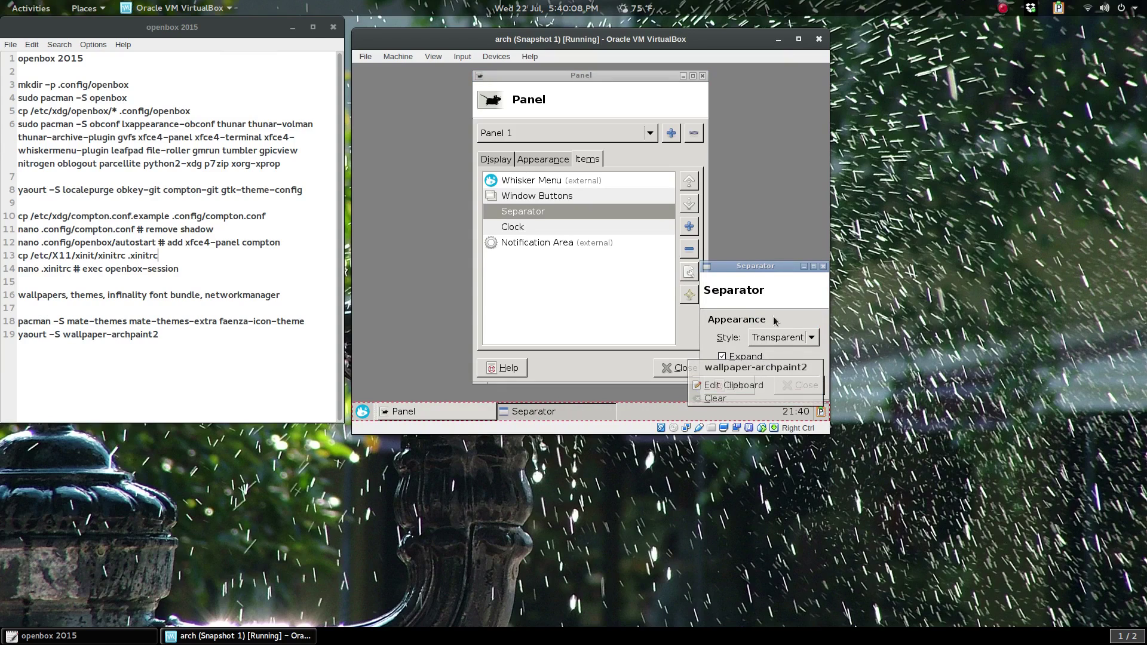
left_click(768, 313)
left_click(801, 385)
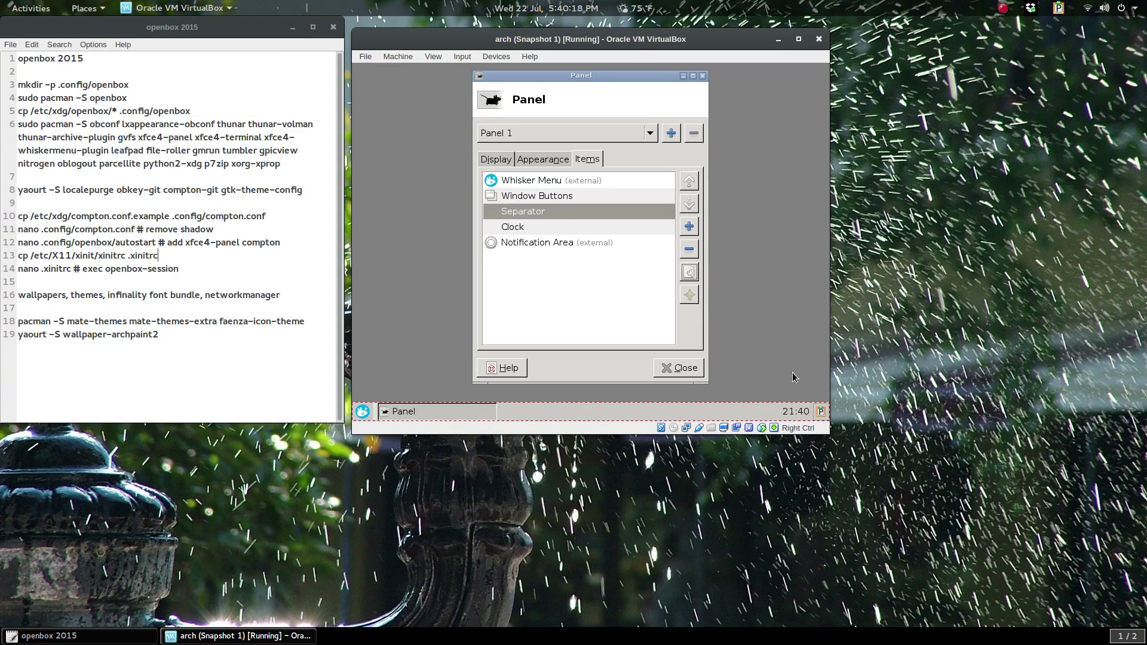
Turn off Show frame on the Notification Area item
left_click(596, 245)
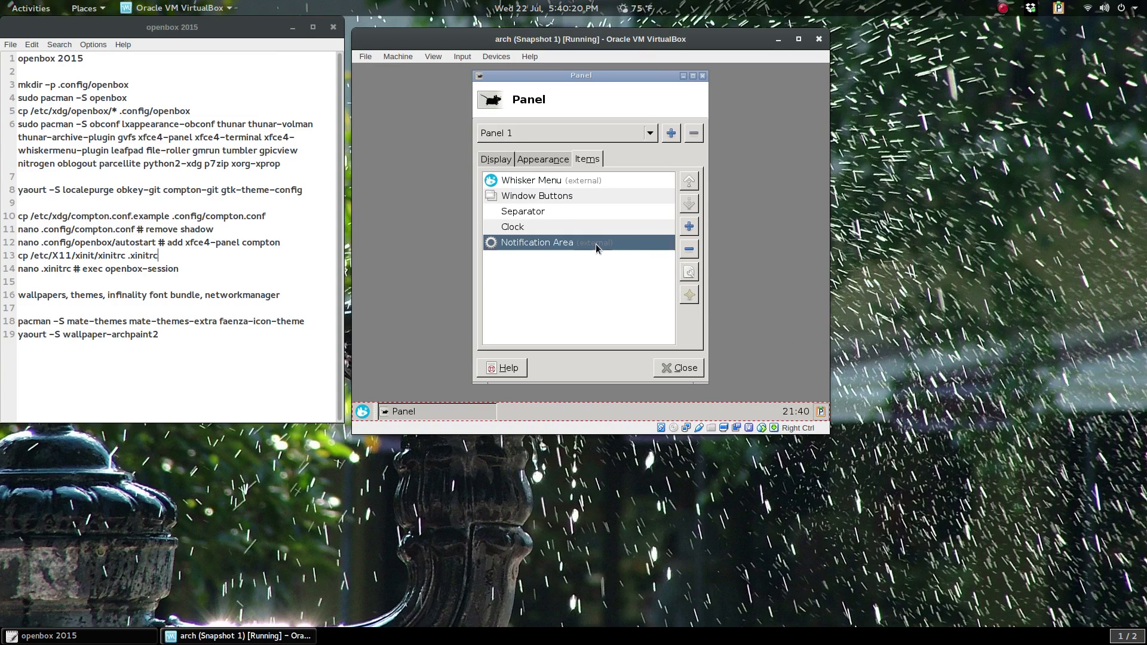
left_click(689, 272)
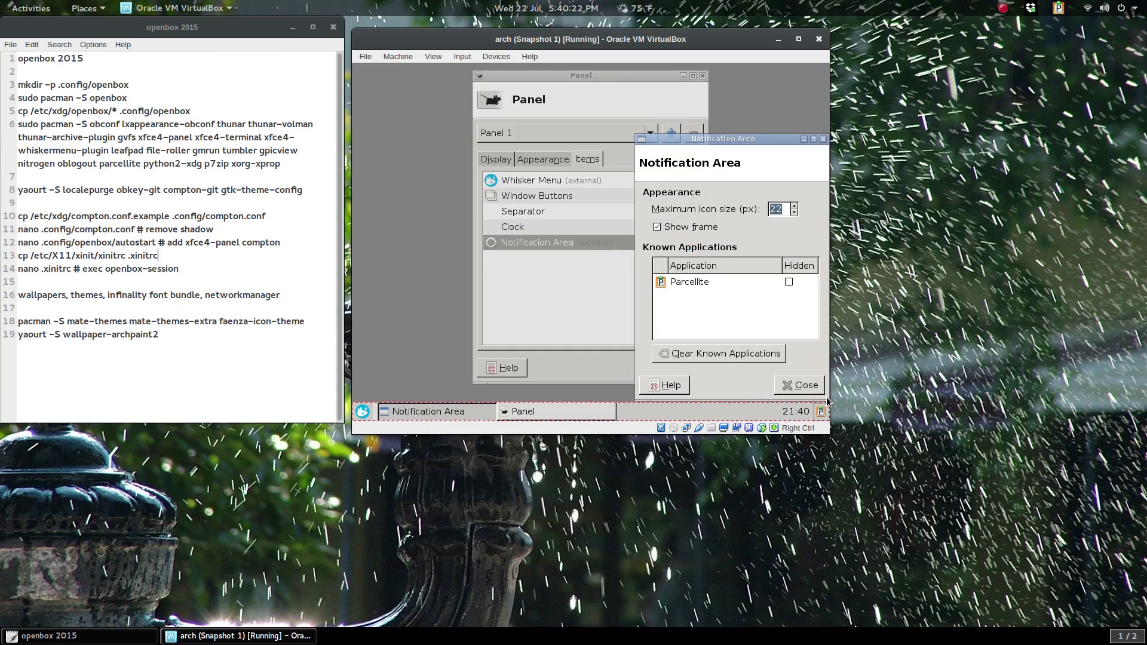
left_click(681, 228)
left_click(788, 385)
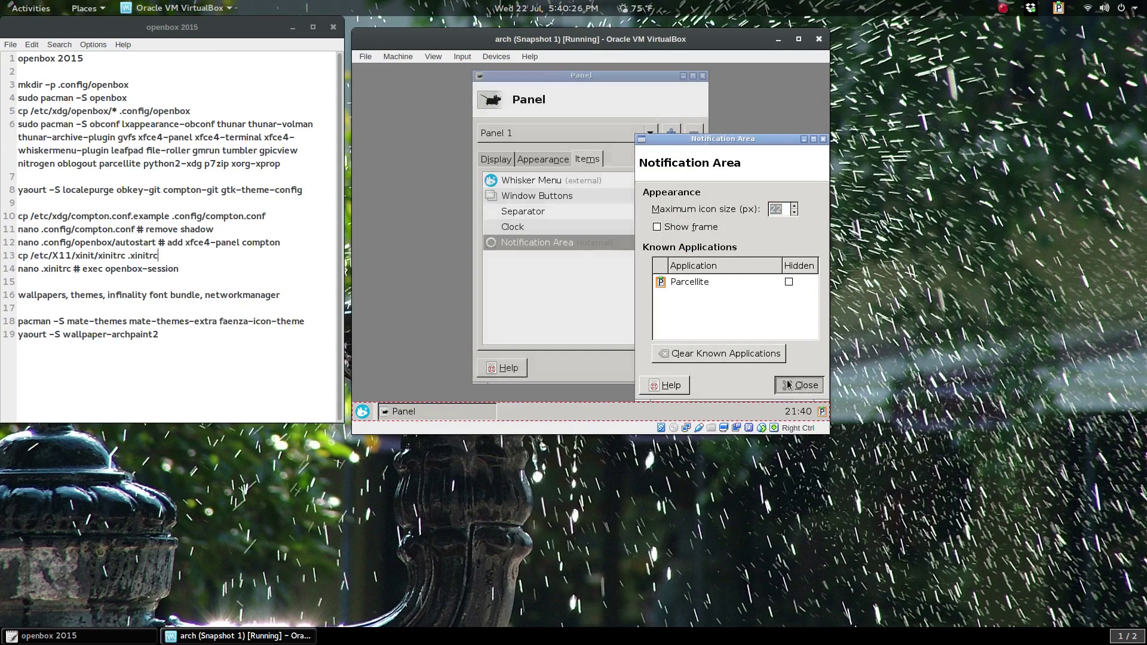
Give Window Buttons flat buttons with no handle, then close the panel preferences
left_click(582, 212)
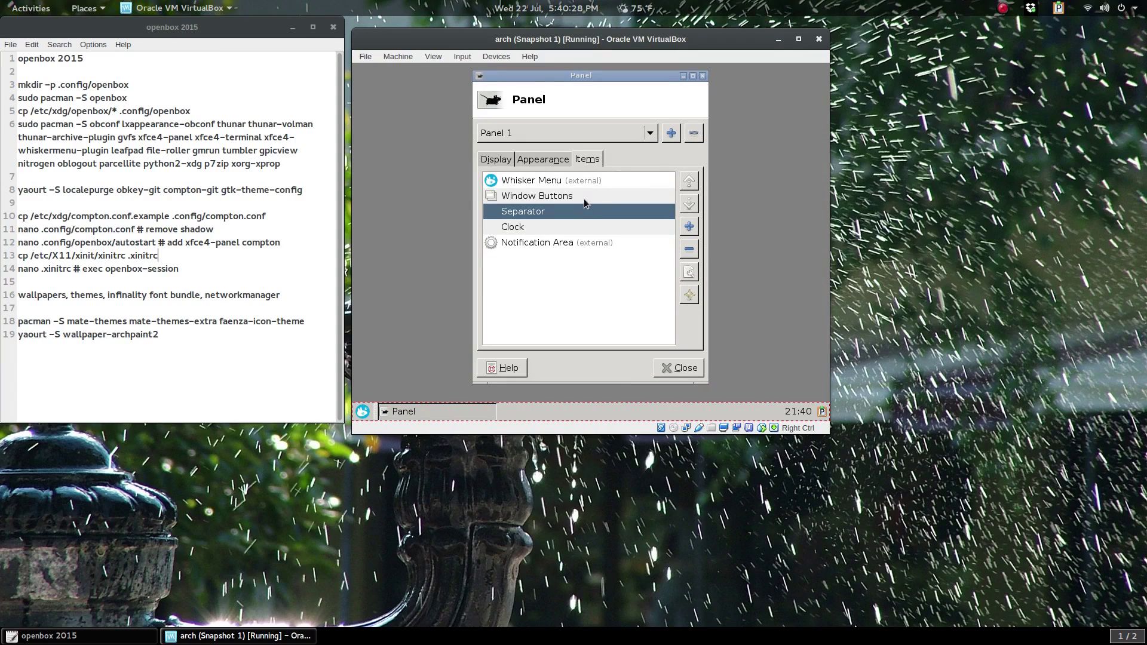
left_click(584, 197)
left_click(684, 272)
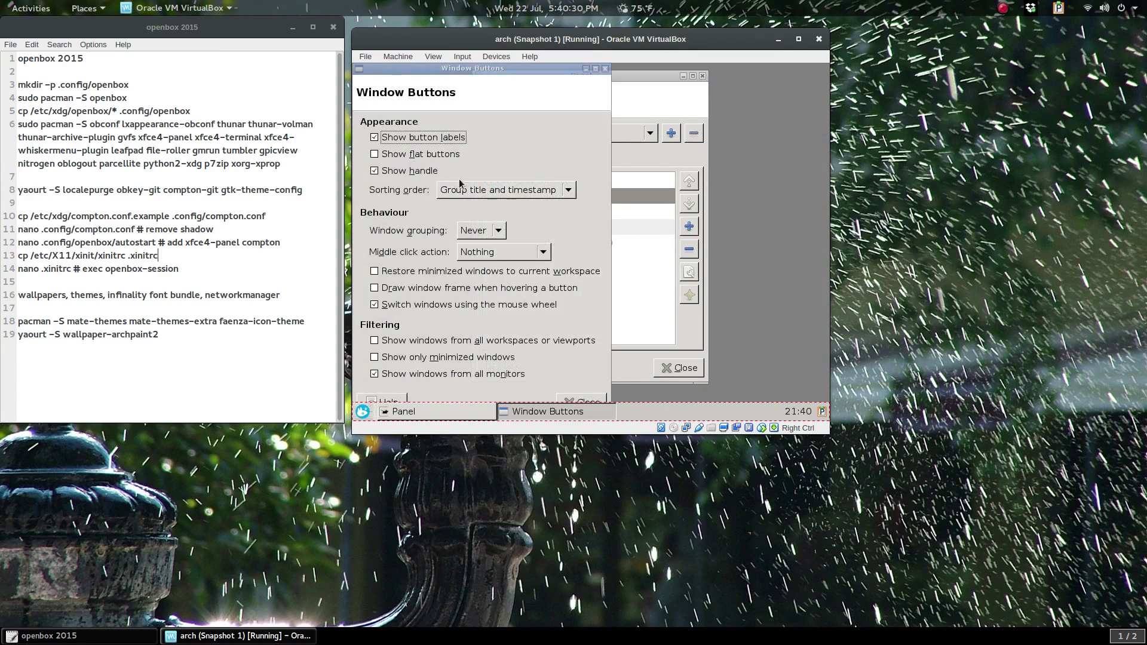
left_click(422, 172)
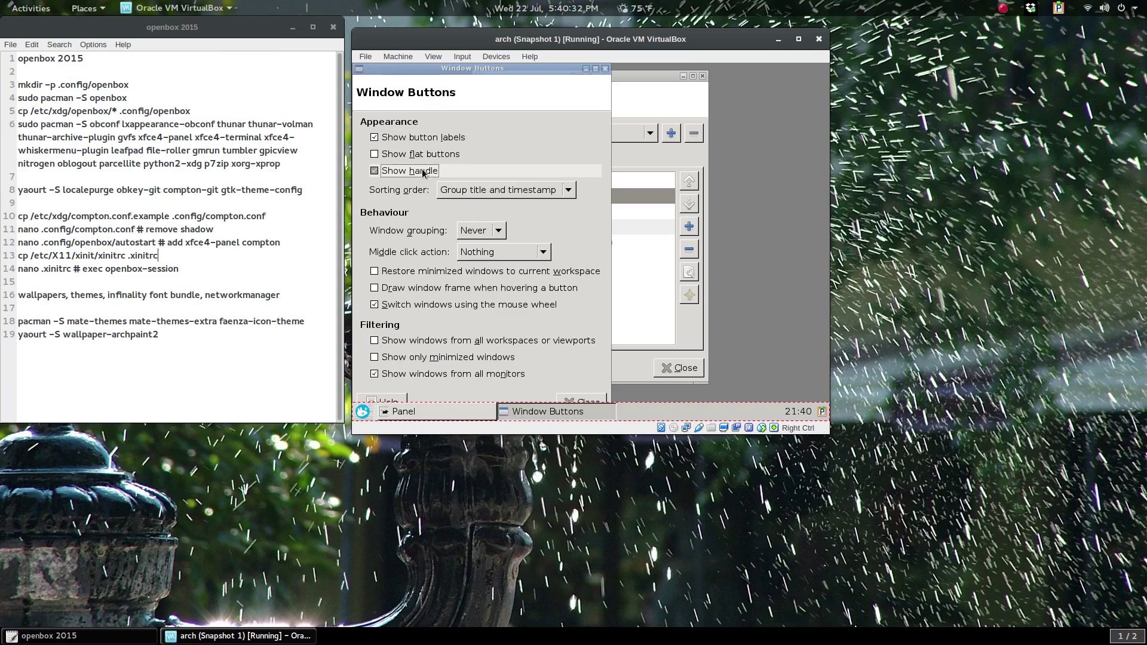
left_click(422, 155)
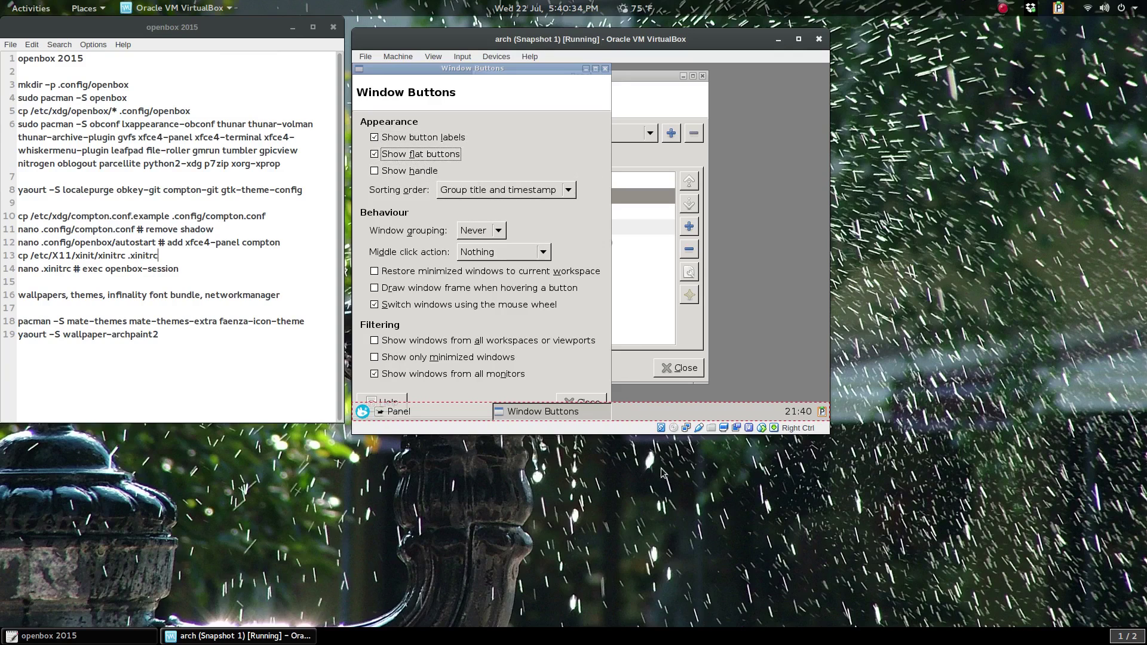
left_click(594, 400)
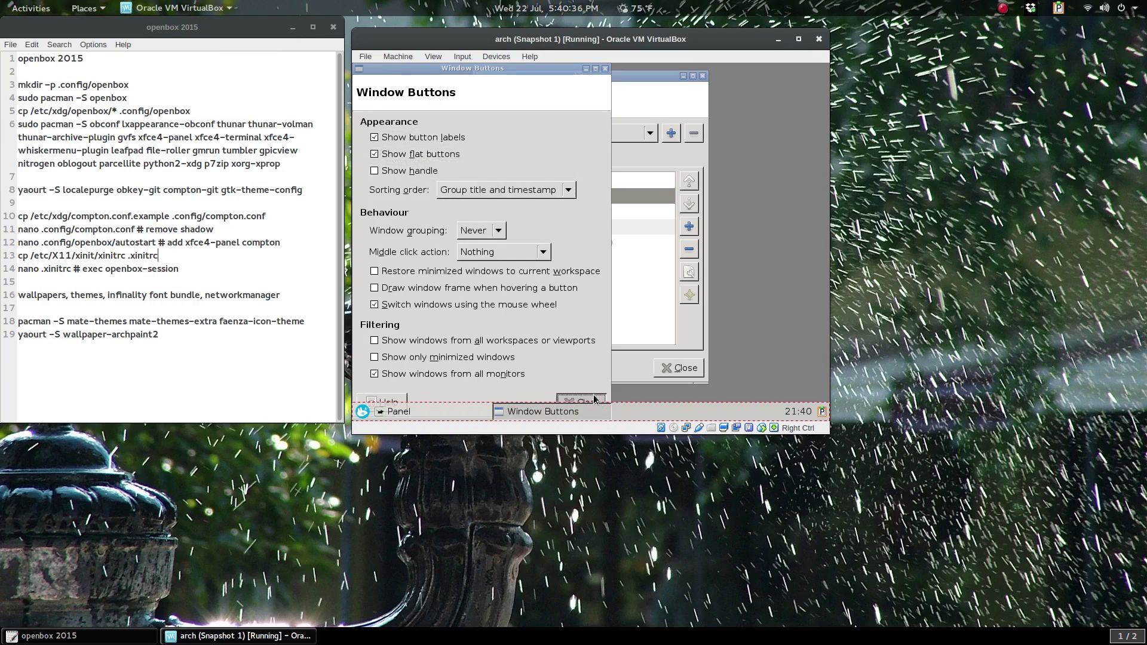
left_click(688, 374)
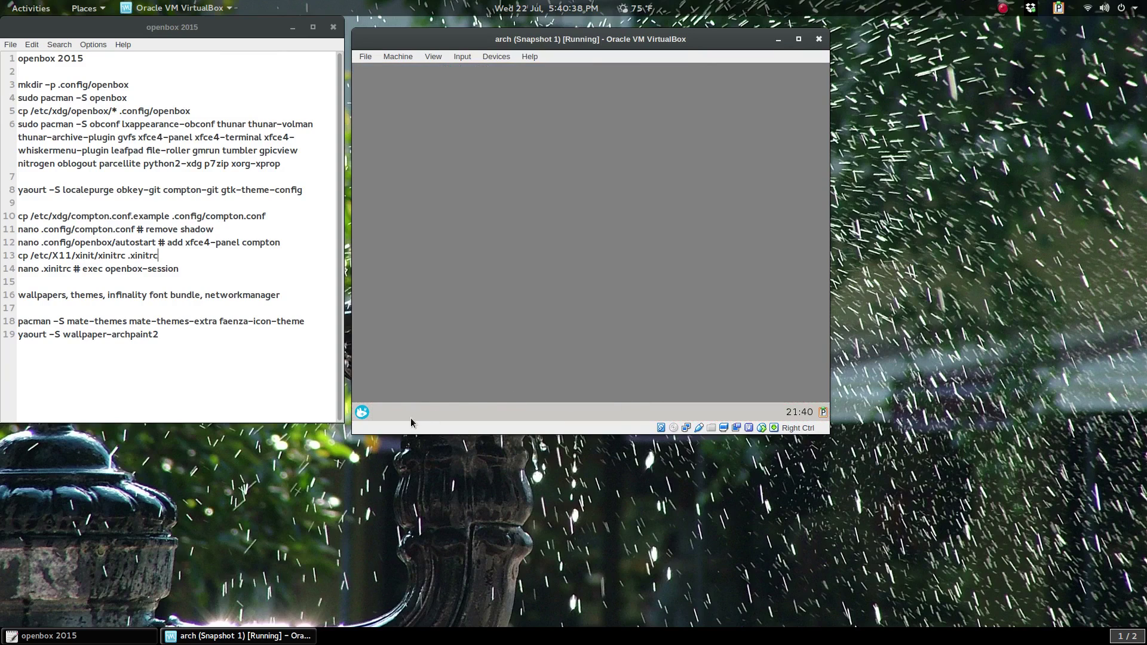
Try the Whisker Menu, then bring up its button's context menu
left_click(358, 417)
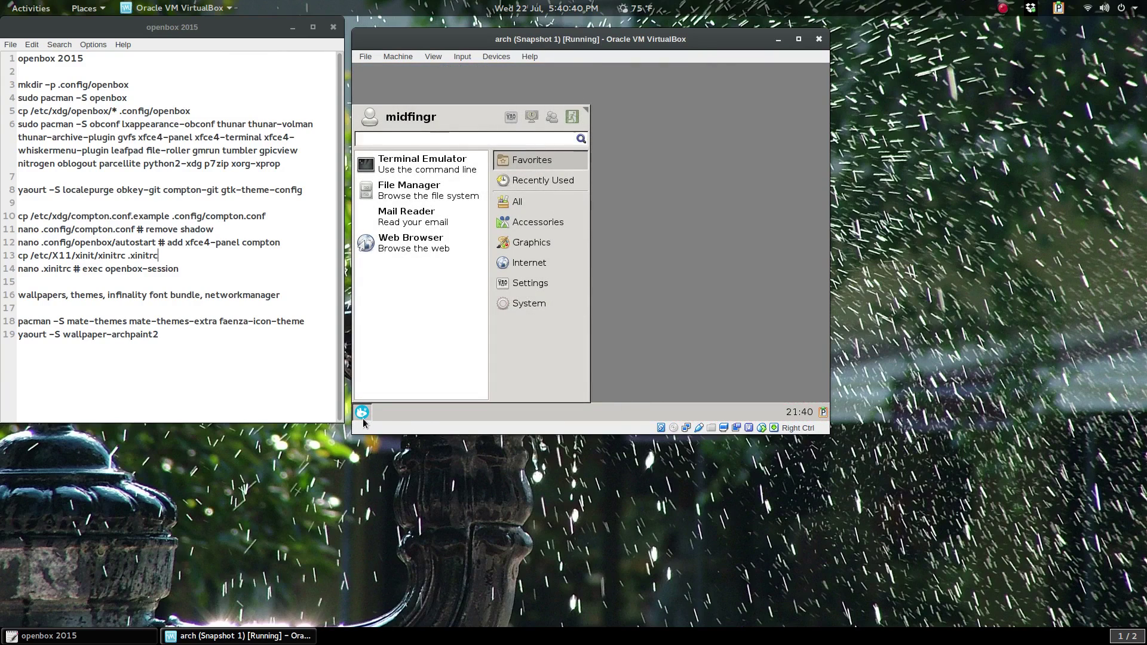
left_click(363, 419)
right_click(368, 413)
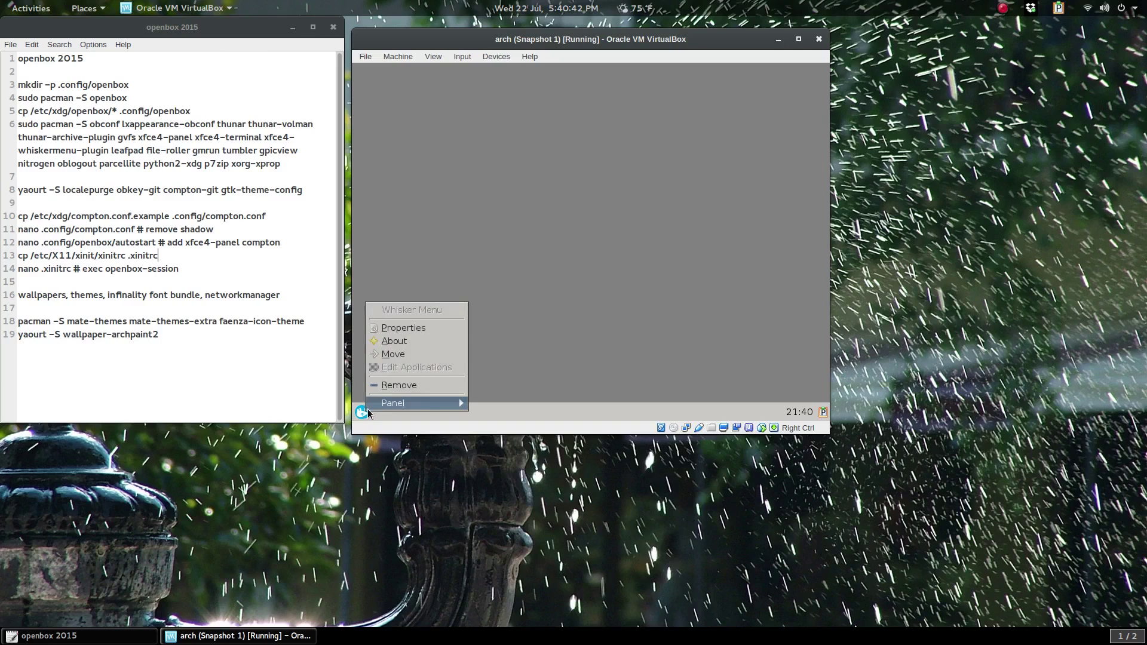
In Whisker Menu properties, lower the background opacity to 70
left_click(404, 328)
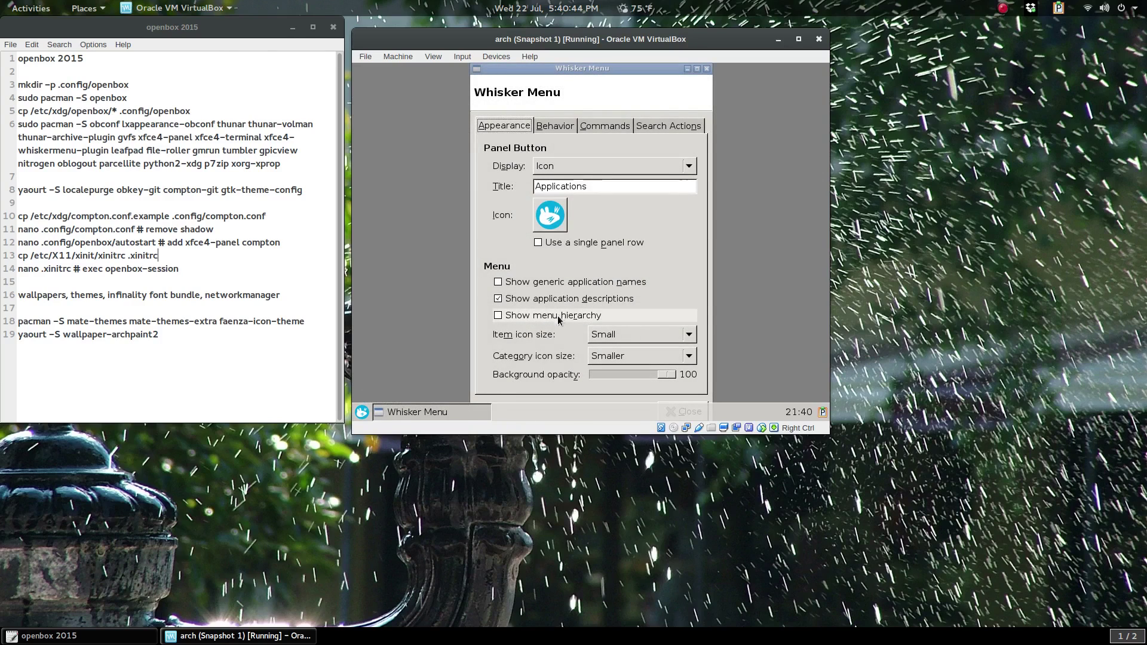
left_click(632, 376)
left_click(627, 377)
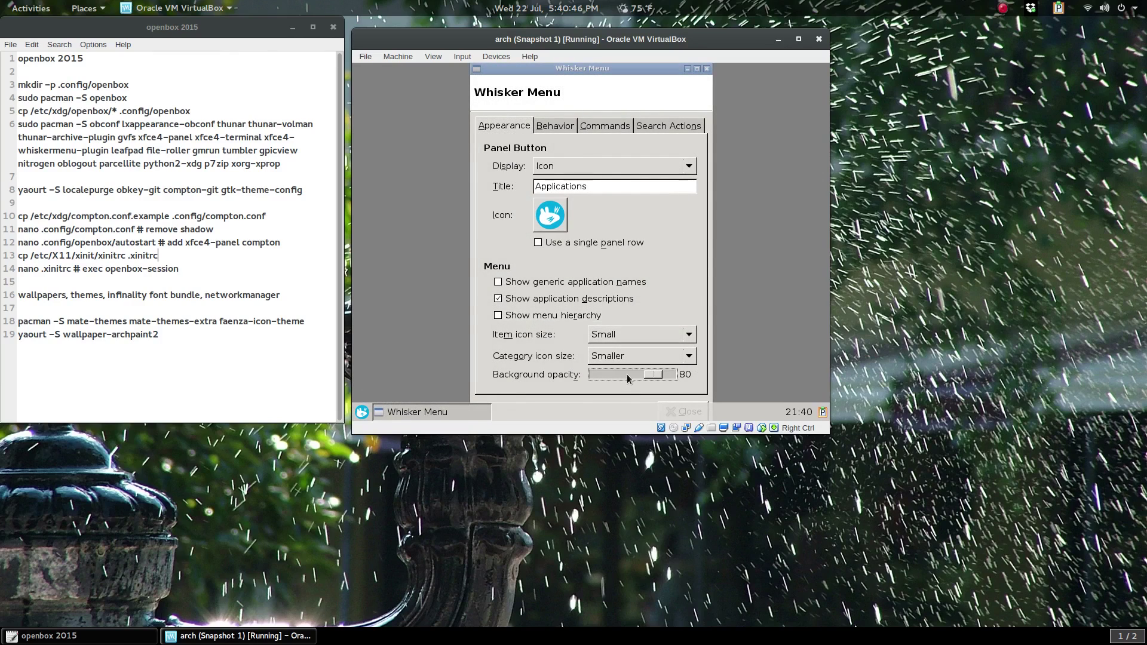
left_click(626, 374)
Enable hover category switching, reposition search, commands and categories, and show 6 recent items
left_click(562, 126)
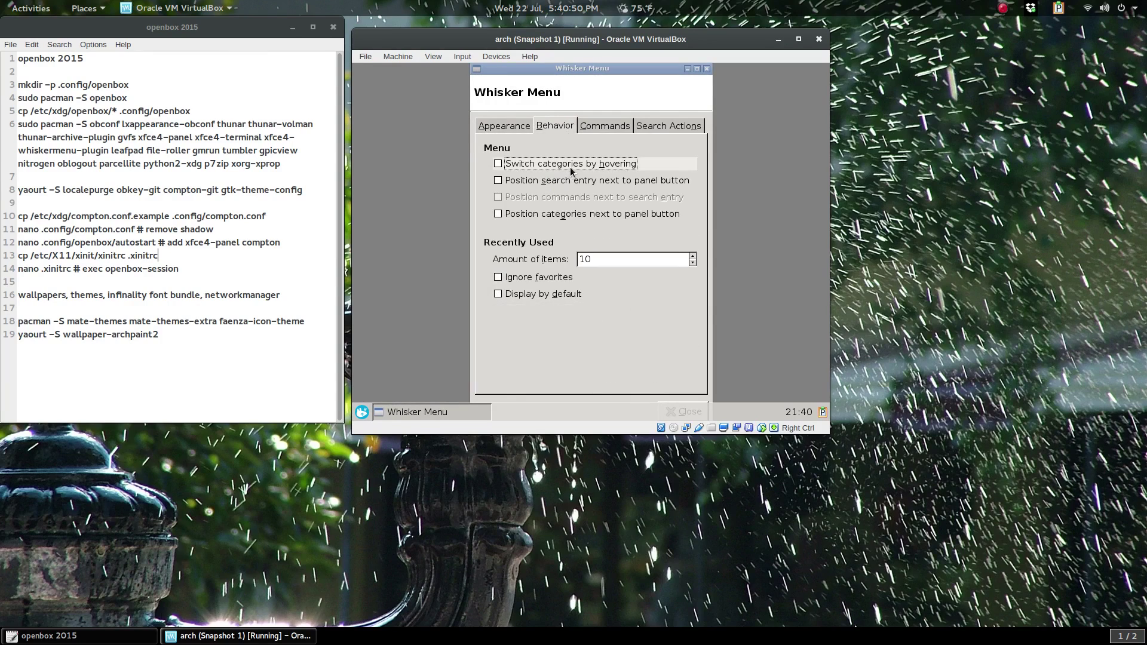
left_click(571, 166)
left_click(579, 181)
left_click(583, 197)
left_click(588, 214)
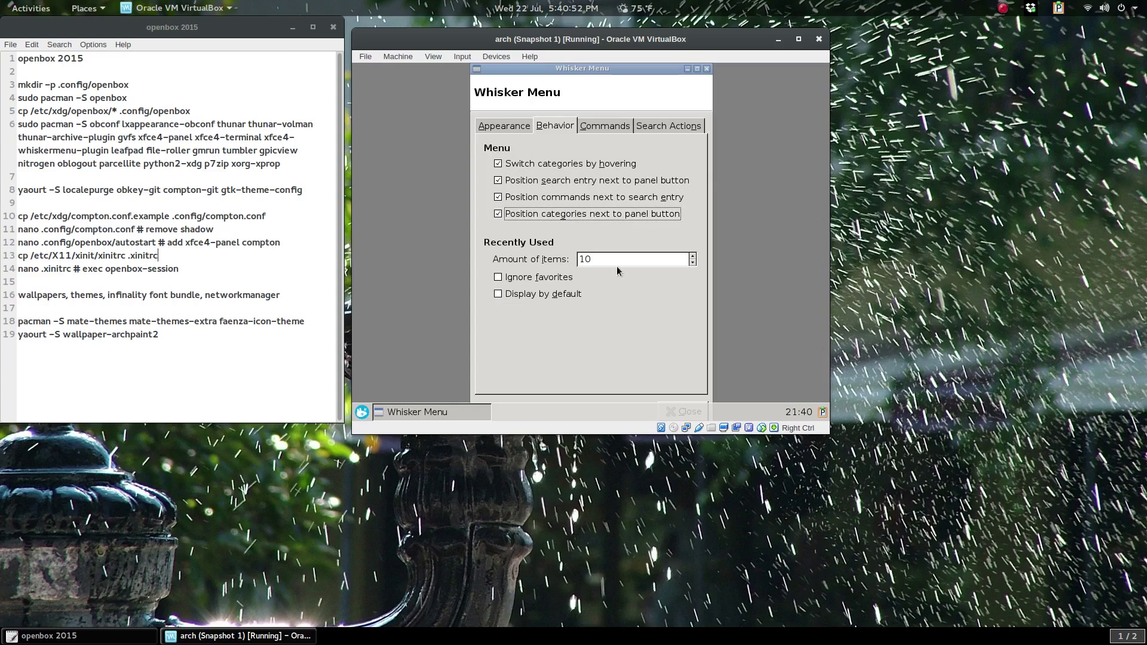
double_click(625, 260)
type("6")
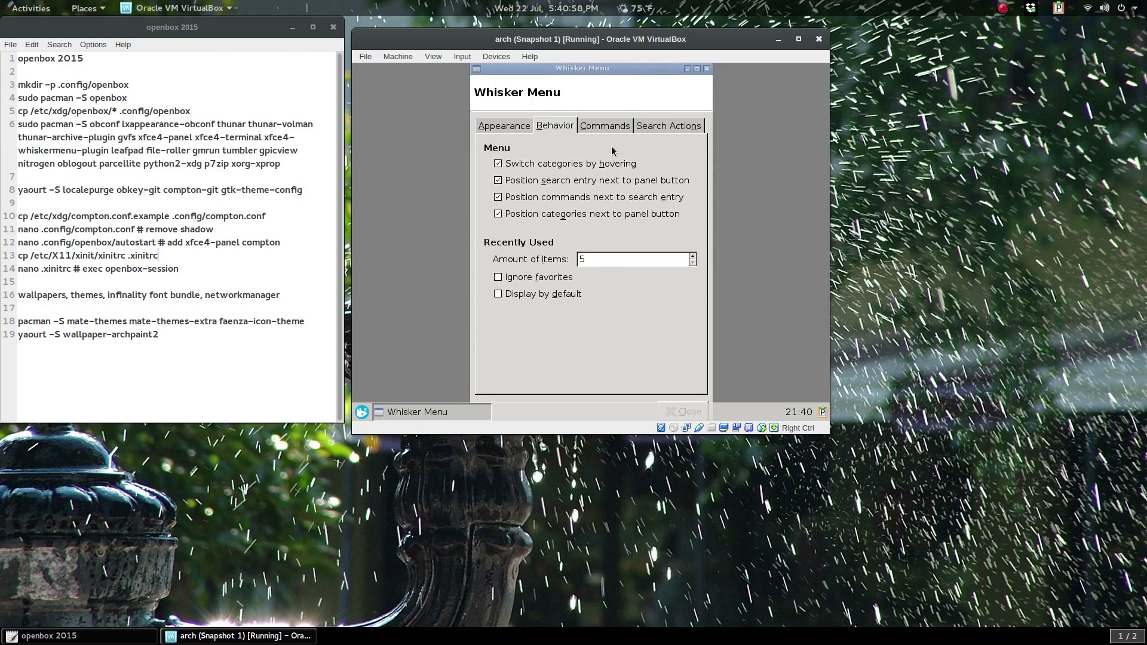
Disable all commands except Log Out, and set Log Out's command to oblogout
left_click(611, 127)
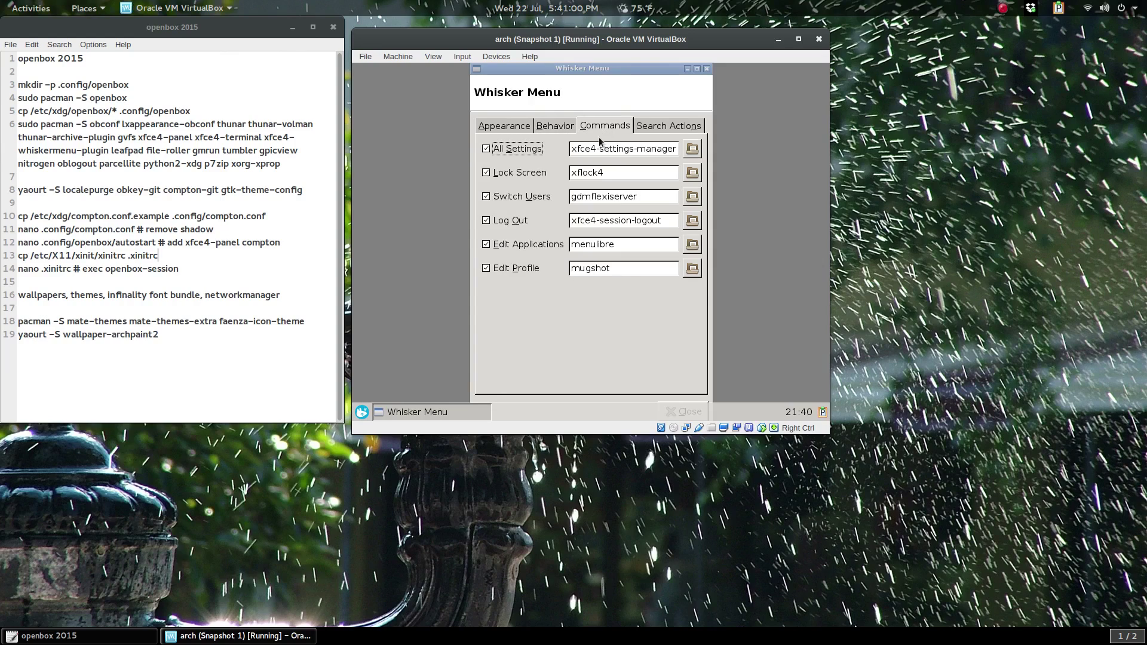
left_click(537, 276)
left_click(545, 246)
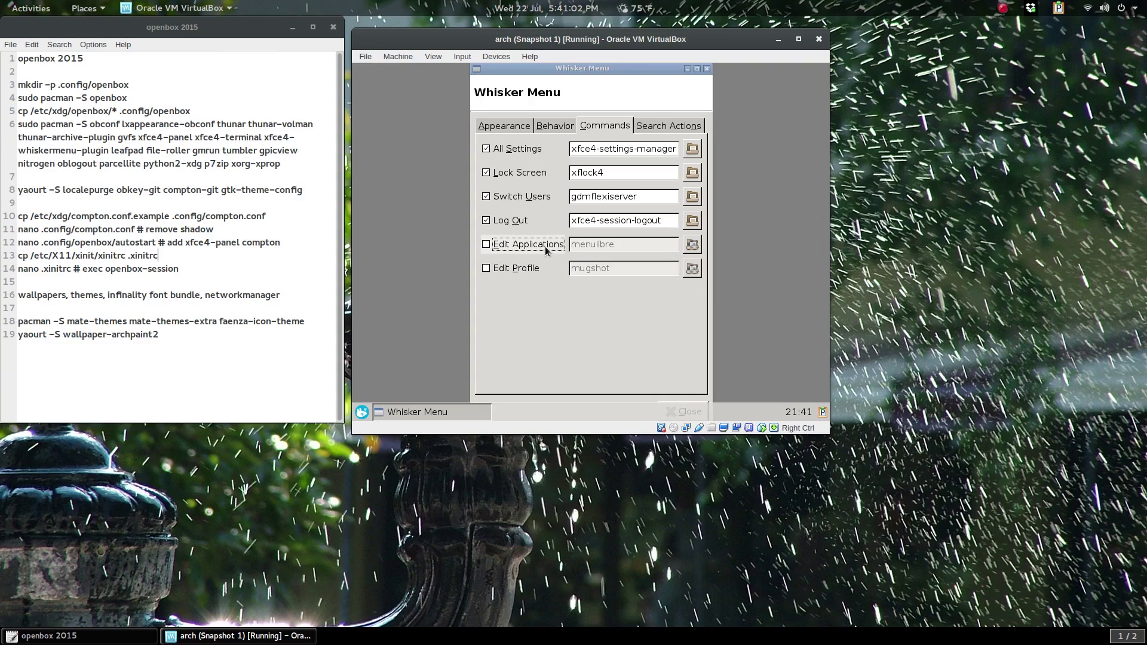
triple_click(663, 225)
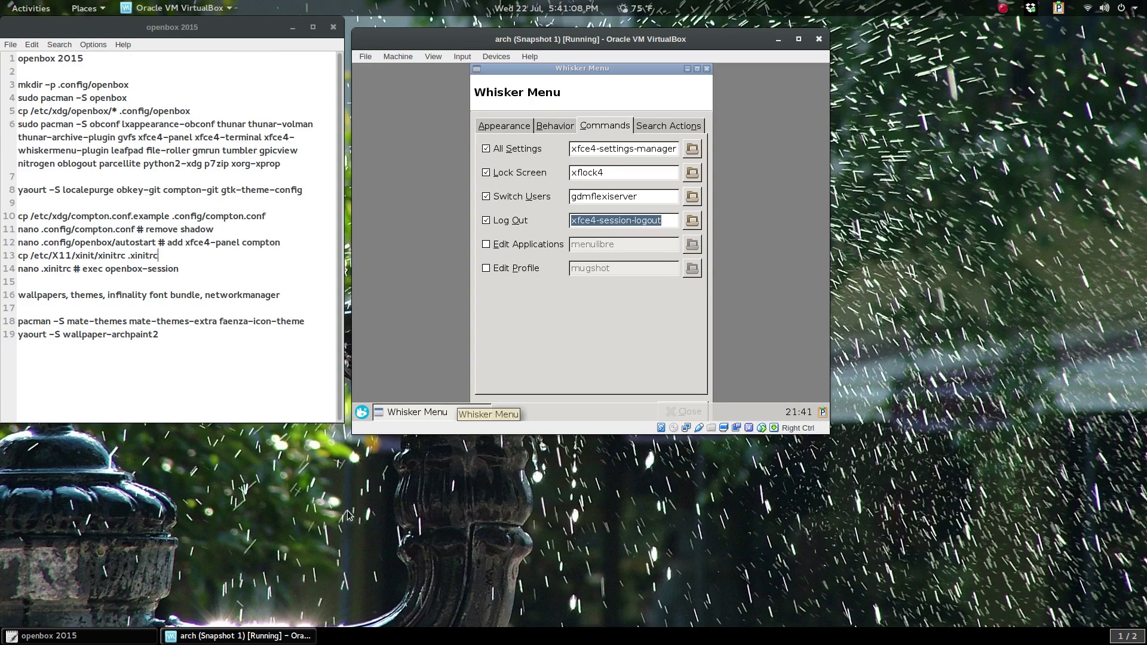
type("obl")
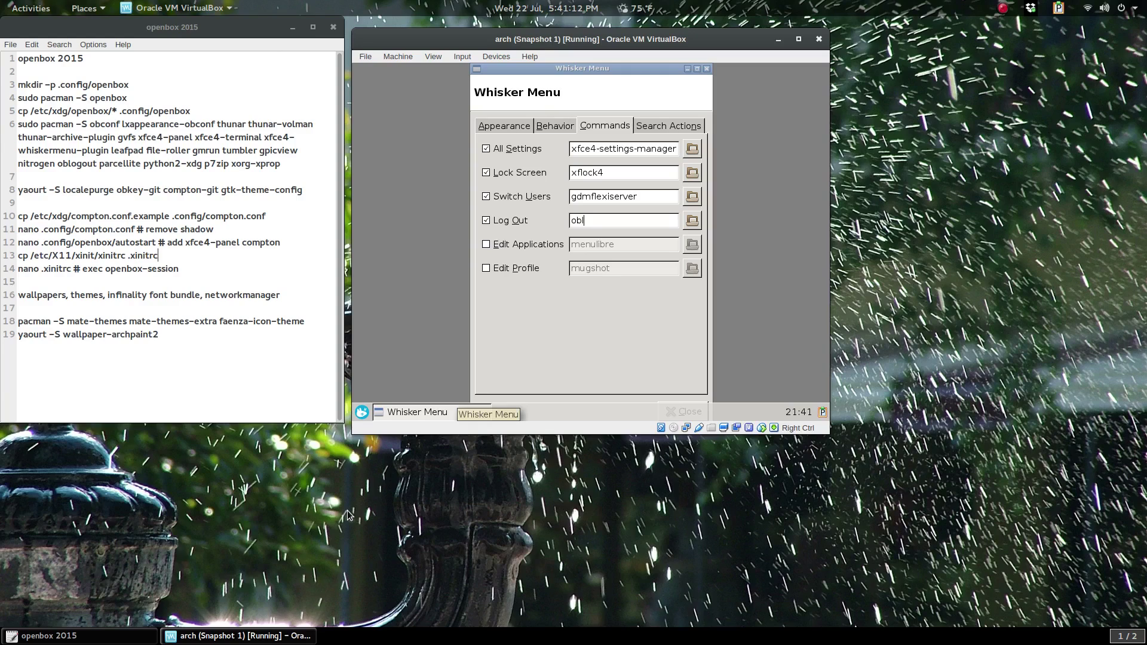
type("ogout")
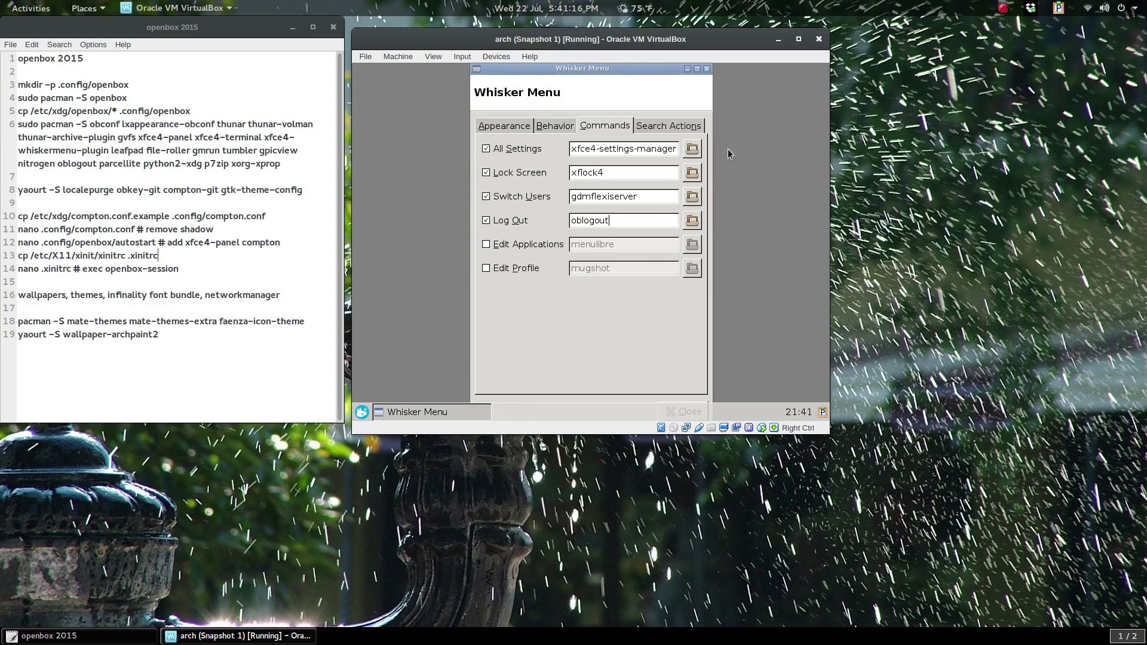
left_click(524, 196)
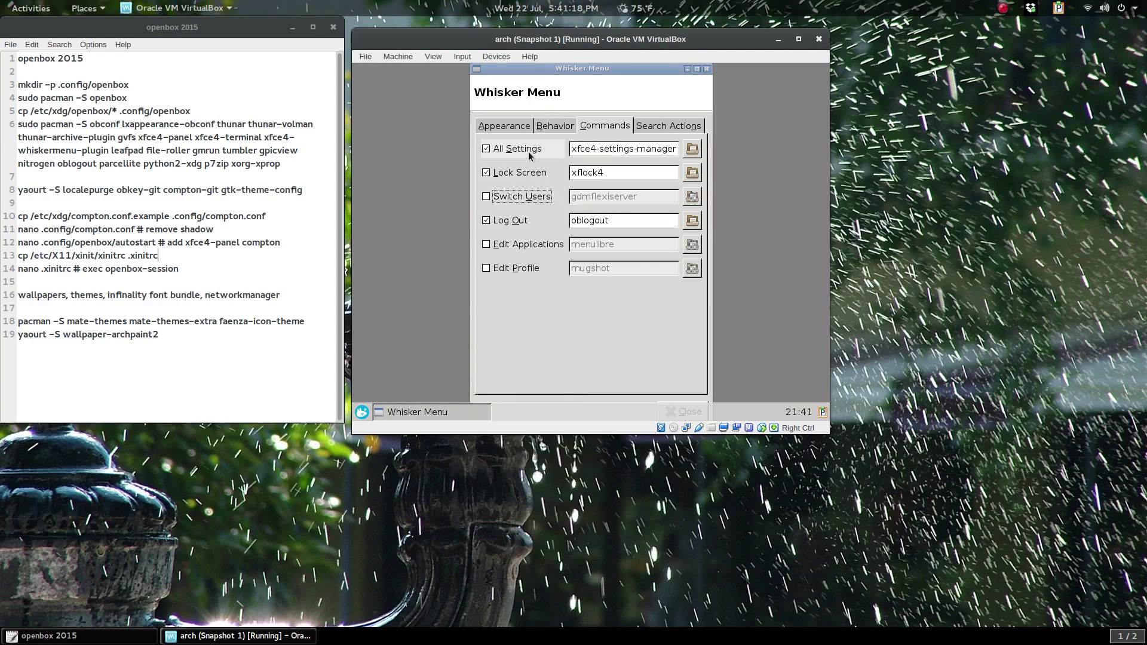
left_click(520, 173)
left_click(530, 153)
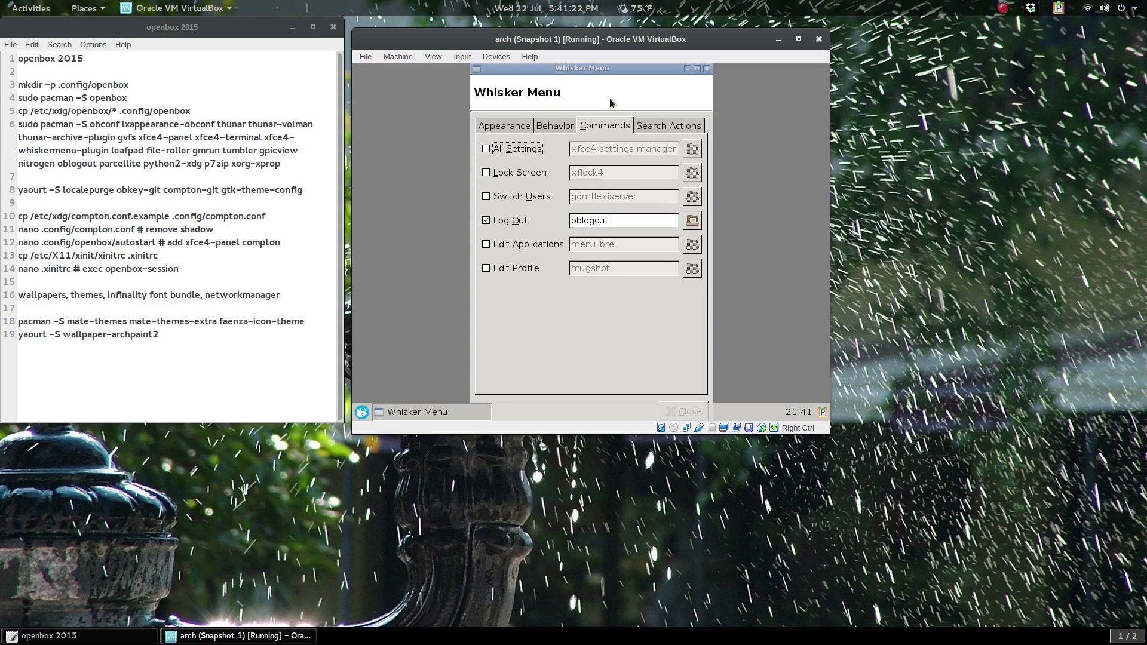
Close the Whisker settings, then launch and close File Manager from the menu
left_click(707, 69)
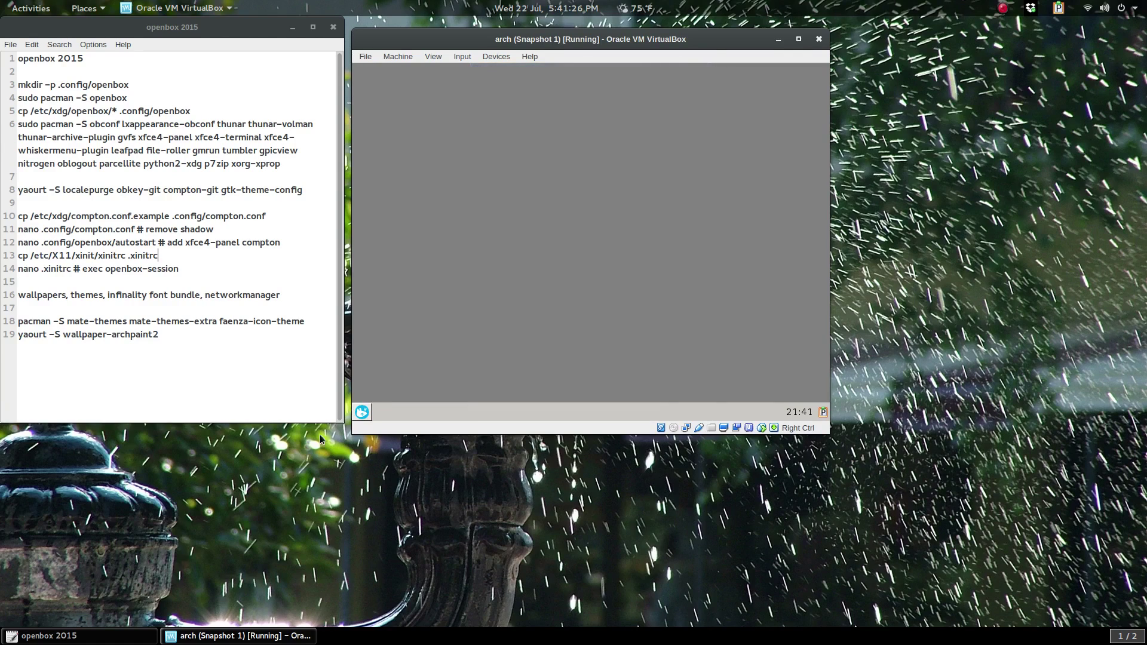
left_click(362, 413)
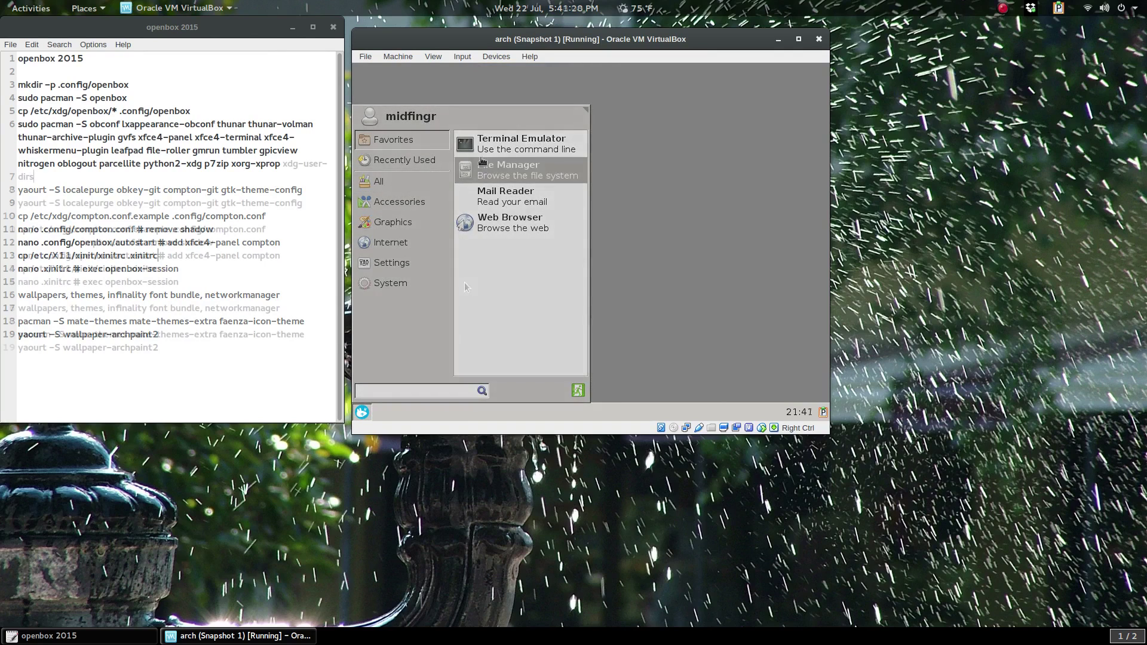
right_click(464, 282)
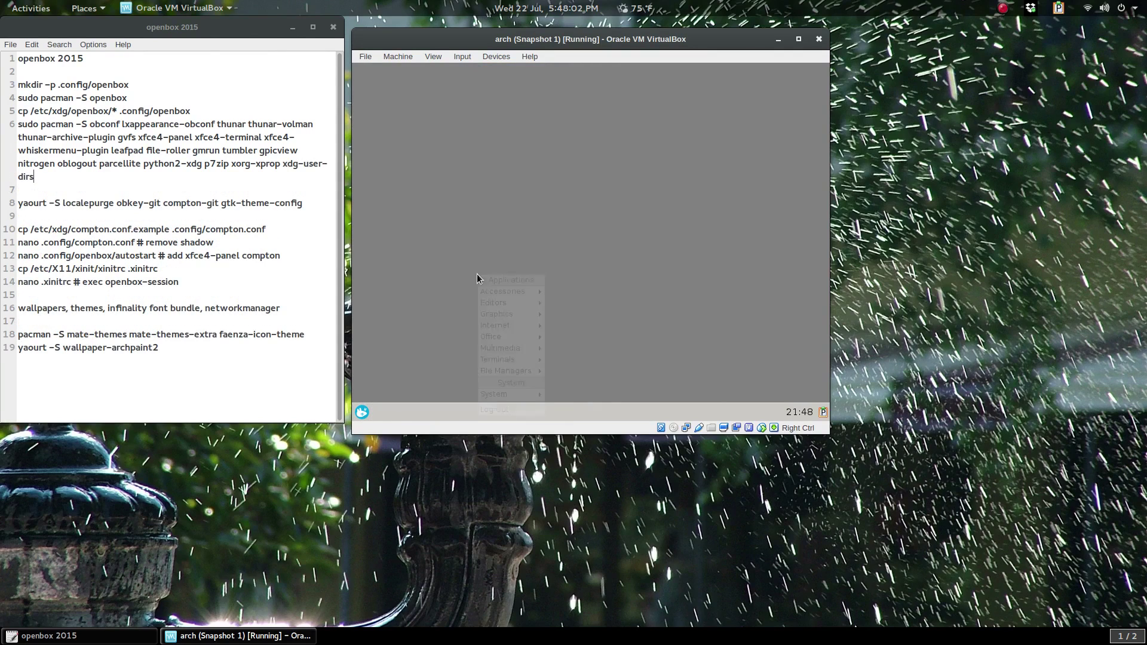
left_click(439, 274)
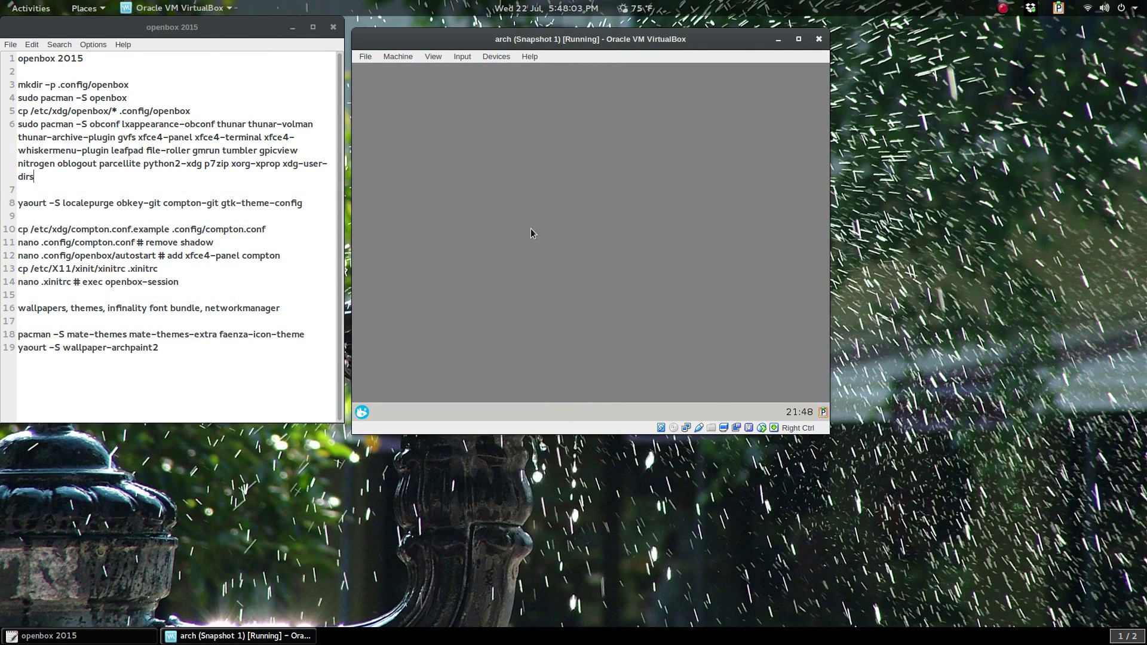
left_click(361, 412)
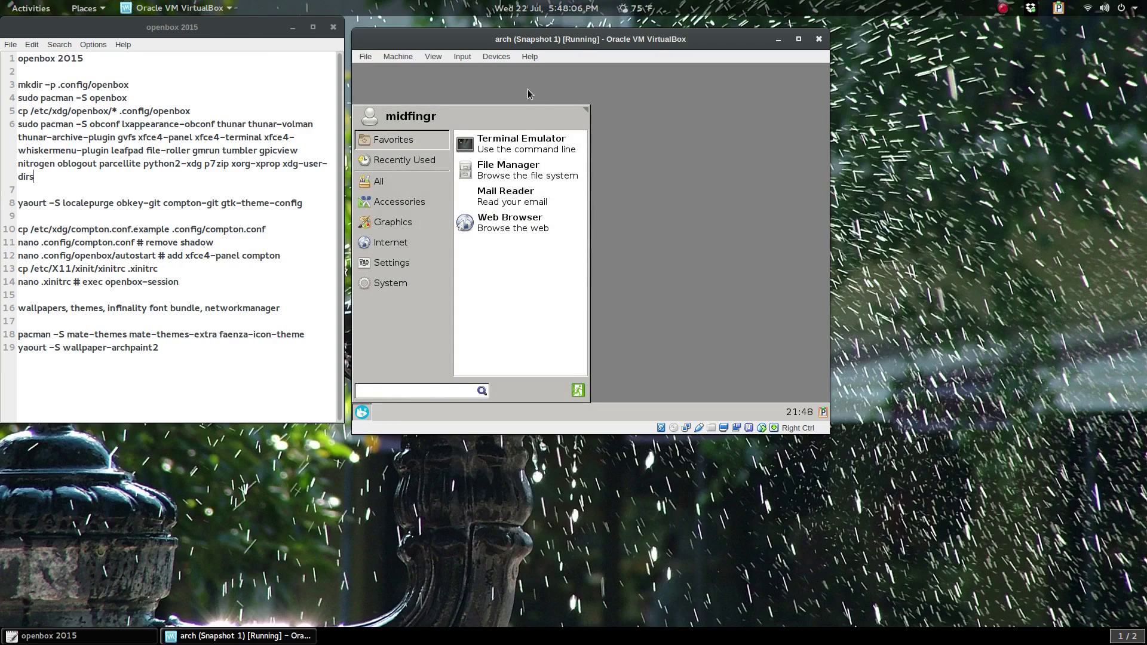
left_click(519, 169)
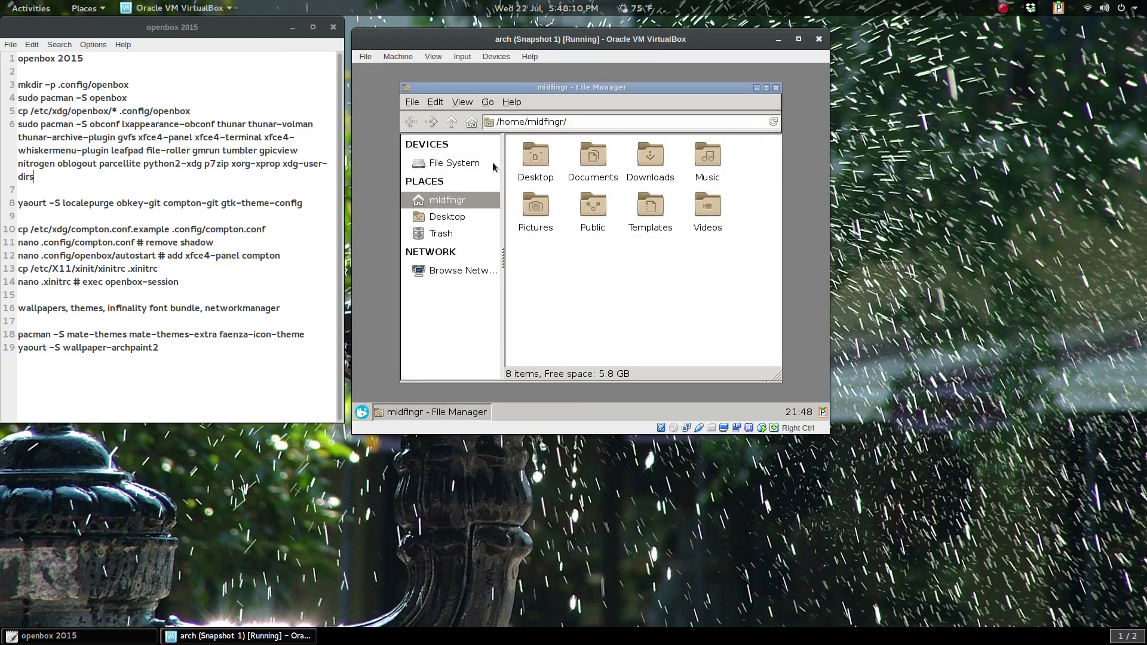
left_click(777, 87)
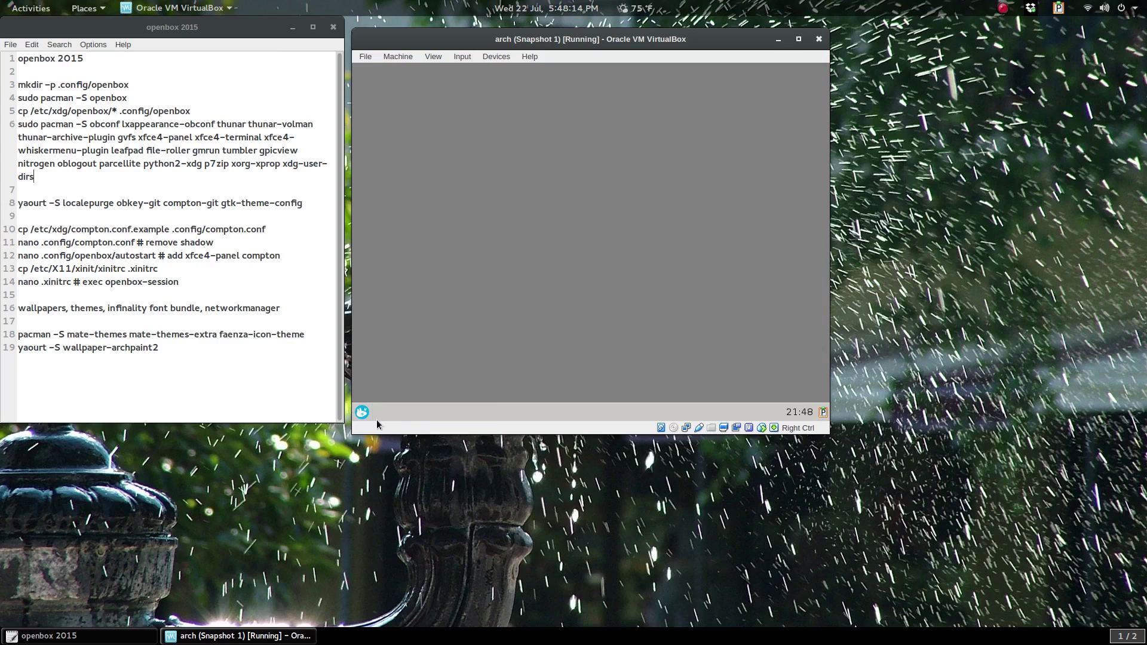
Reopen the application menu and show the Settings category entries
left_click(362, 412)
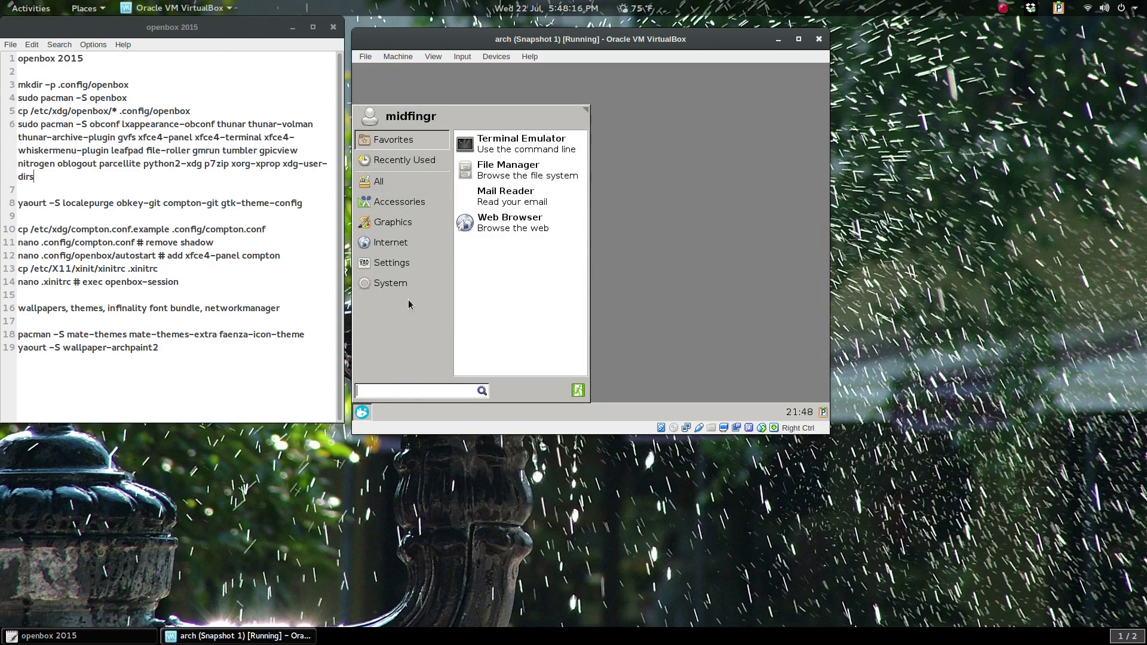
left_click(394, 283)
left_click(394, 263)
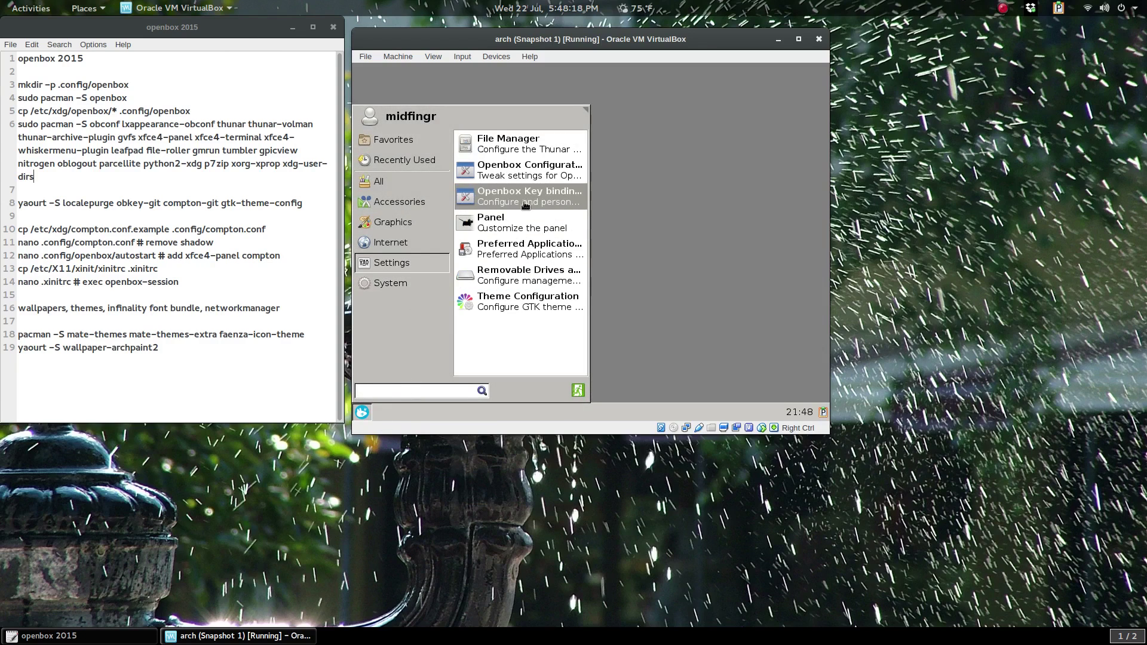
Launch Openbox Key bindings and insert a new Ctrl+Alt+T keybind
left_click(548, 200)
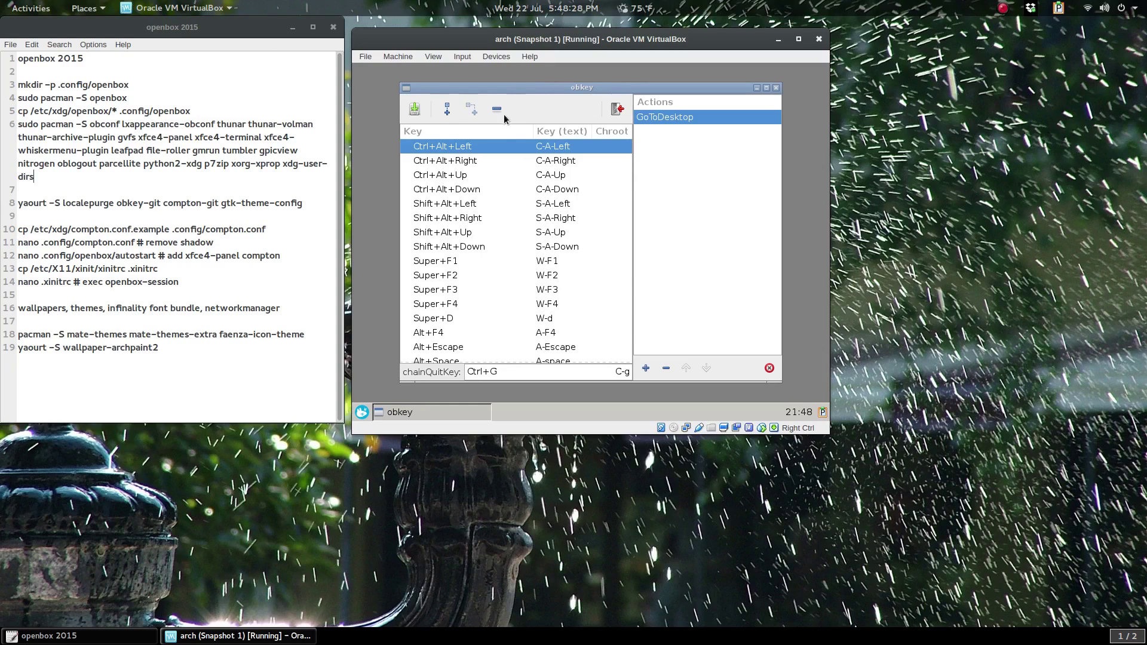
left_click(451, 113)
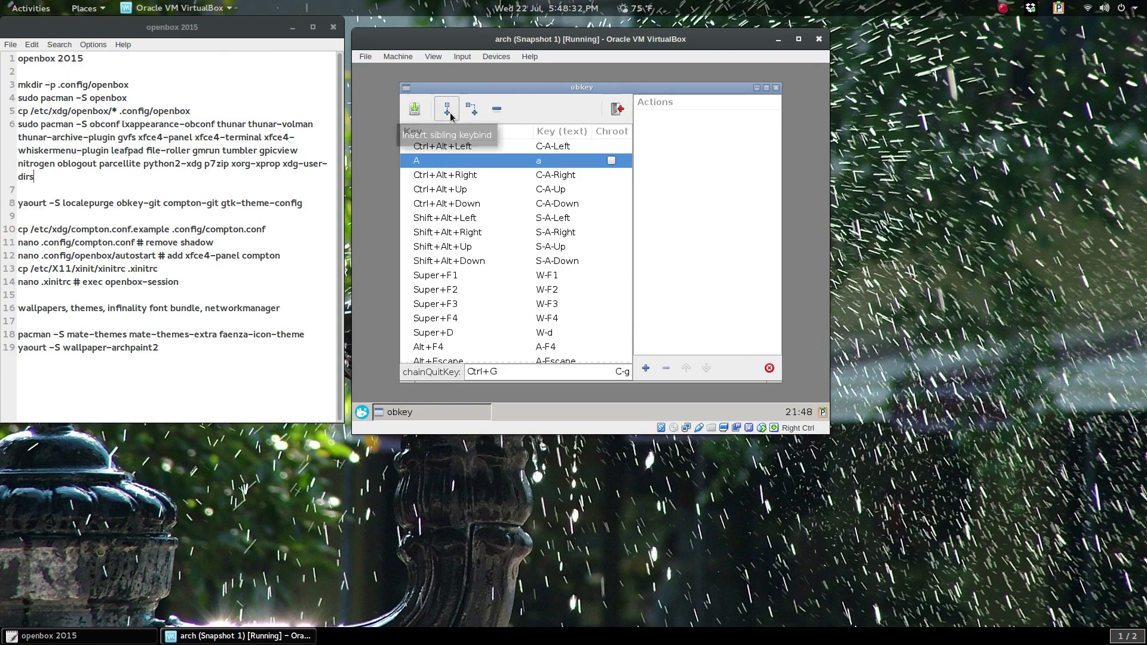
left_click(443, 163)
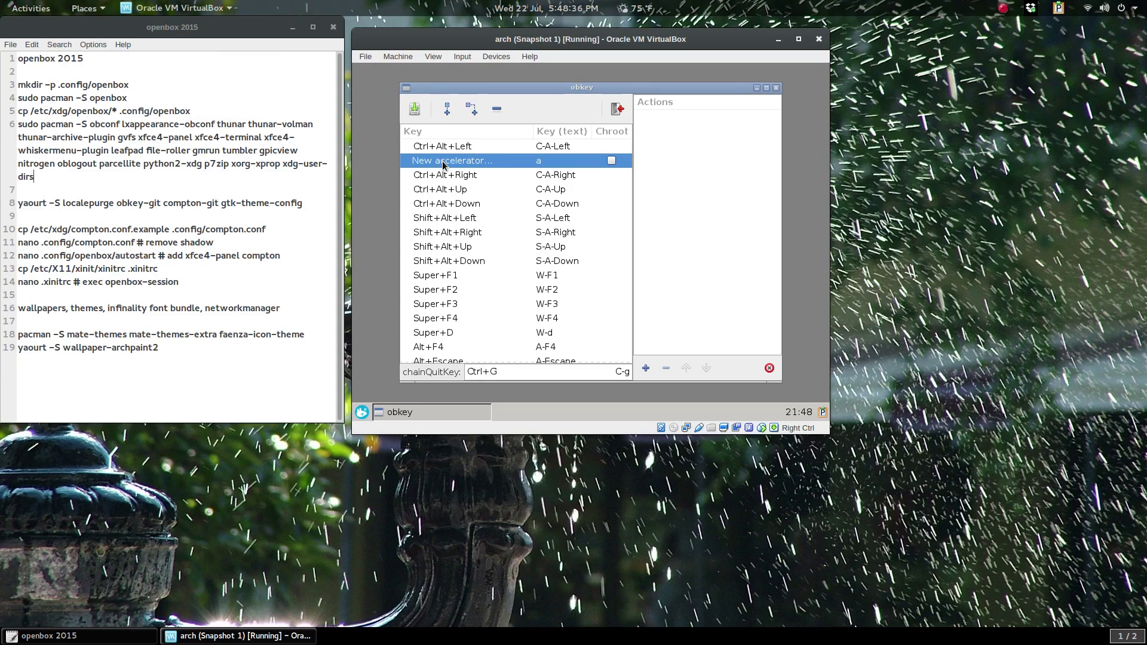
key("ctrl+alt+t")
Change the new binding's key text to C-A-t
left_click(575, 171)
left_click(564, 162)
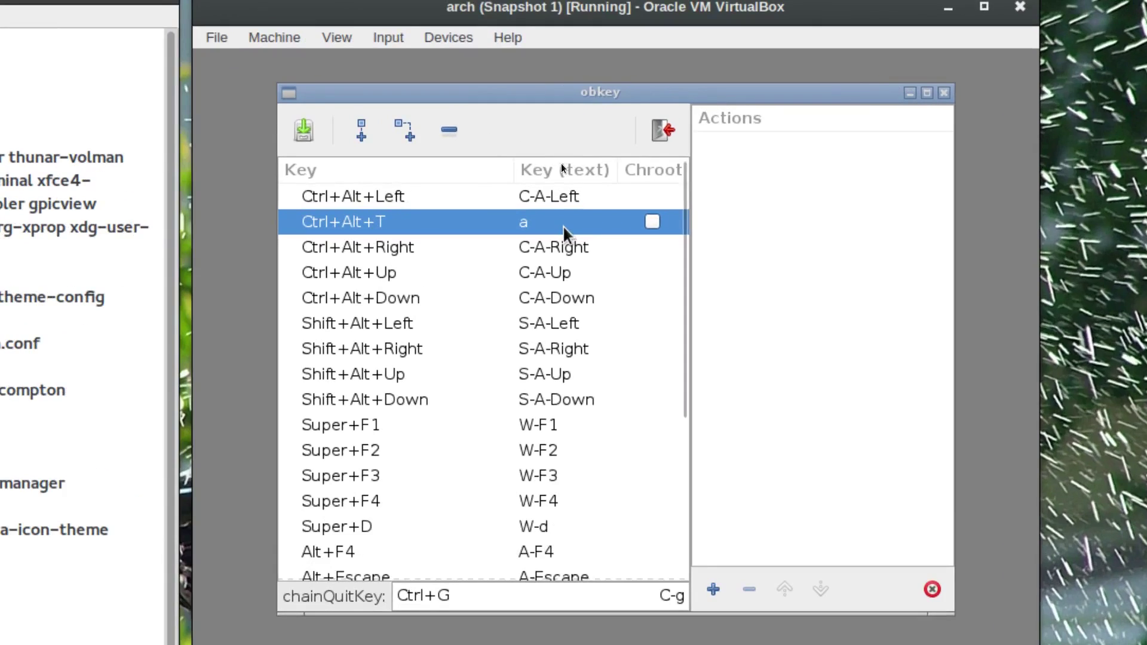
left_click(564, 226)
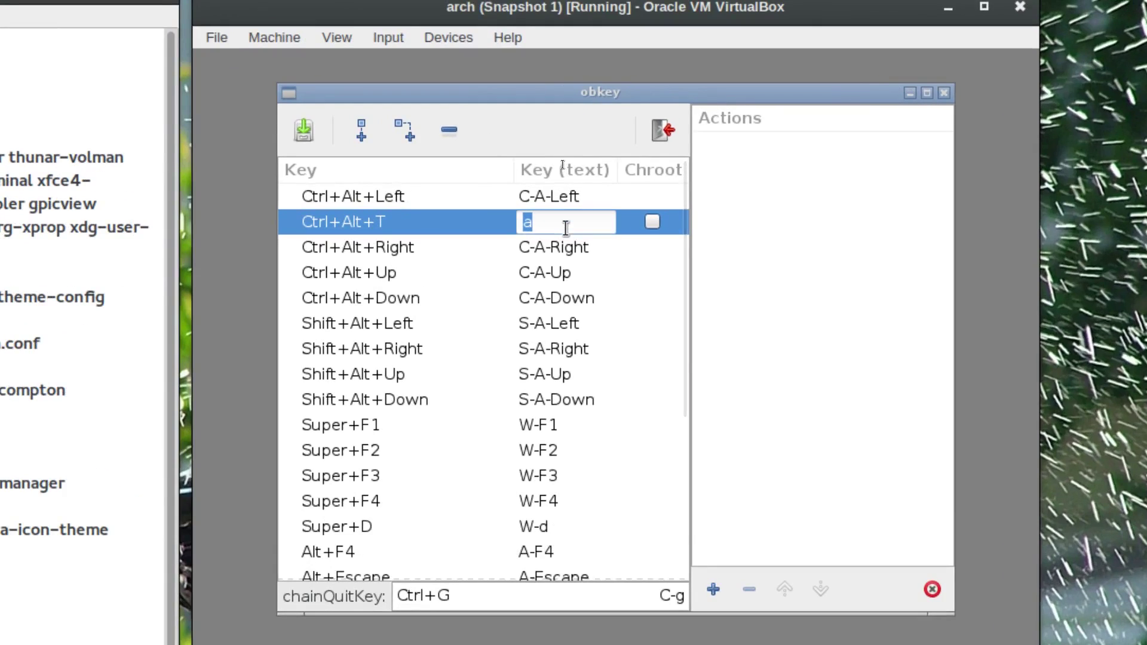
type("C")
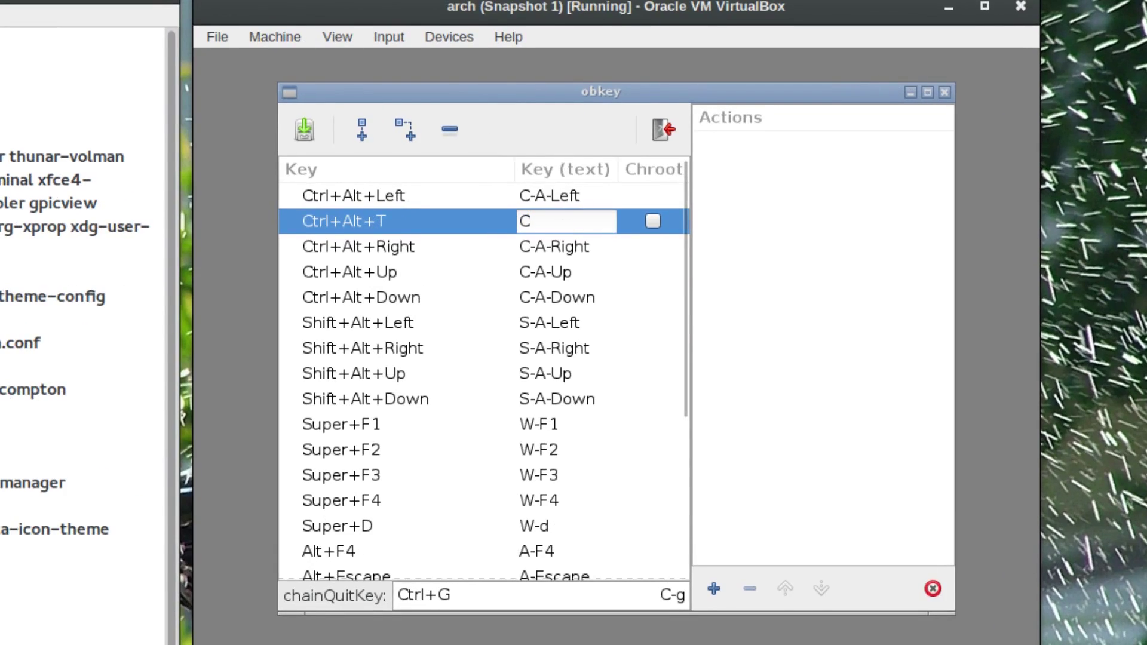
type("-A-")
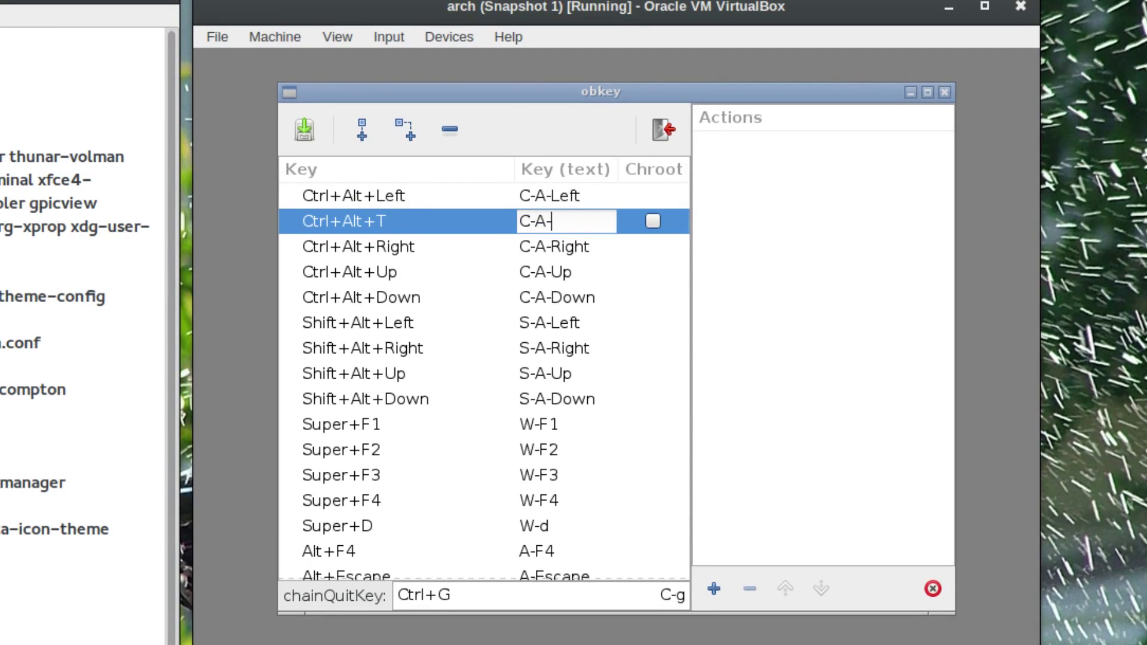
type("t")
key("Return")
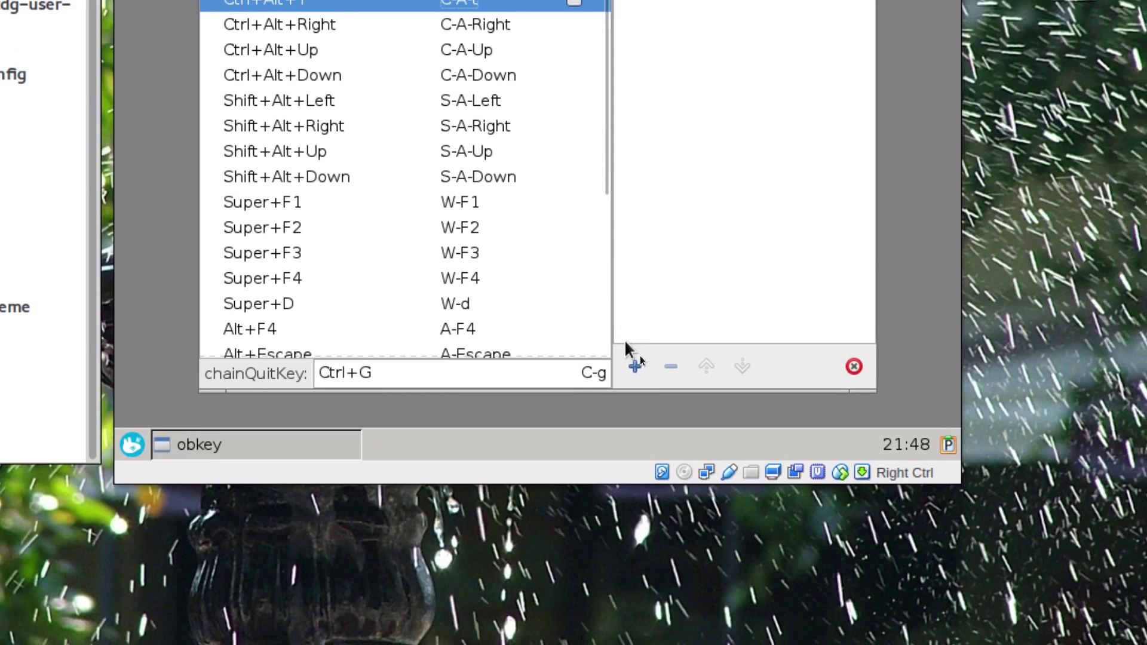
Add an Execute action running xfce4-terminal to the Ctrl+Alt+T binding
left_click(634, 366)
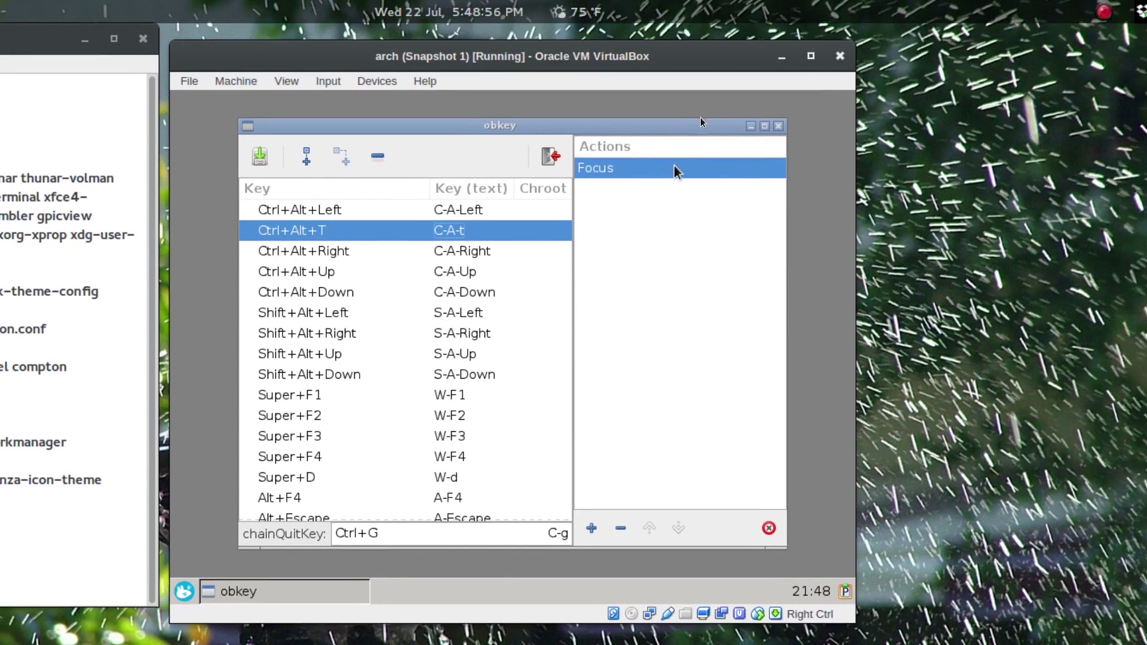
left_click(624, 170)
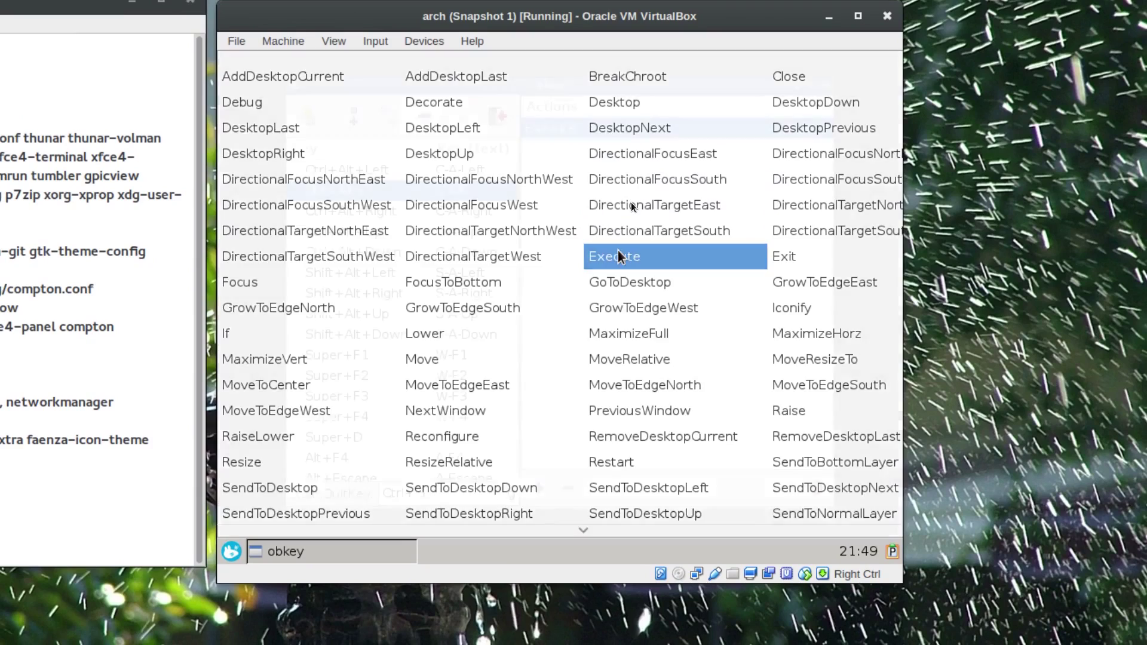
left_click(615, 276)
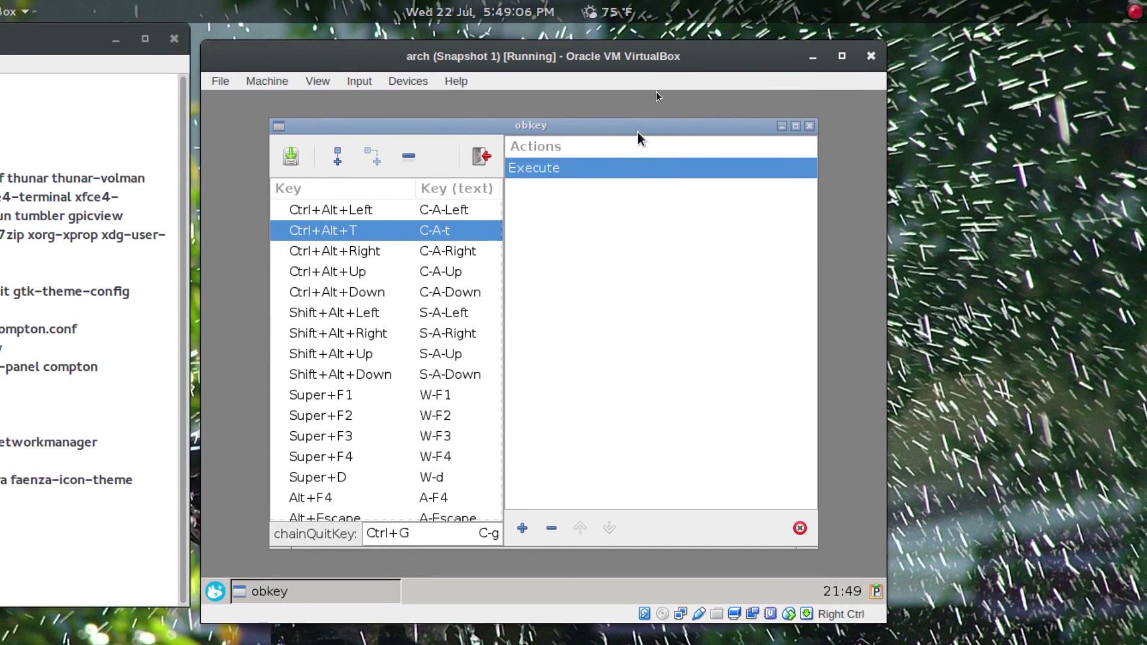
left_click_drag(636, 134, 658, 302)
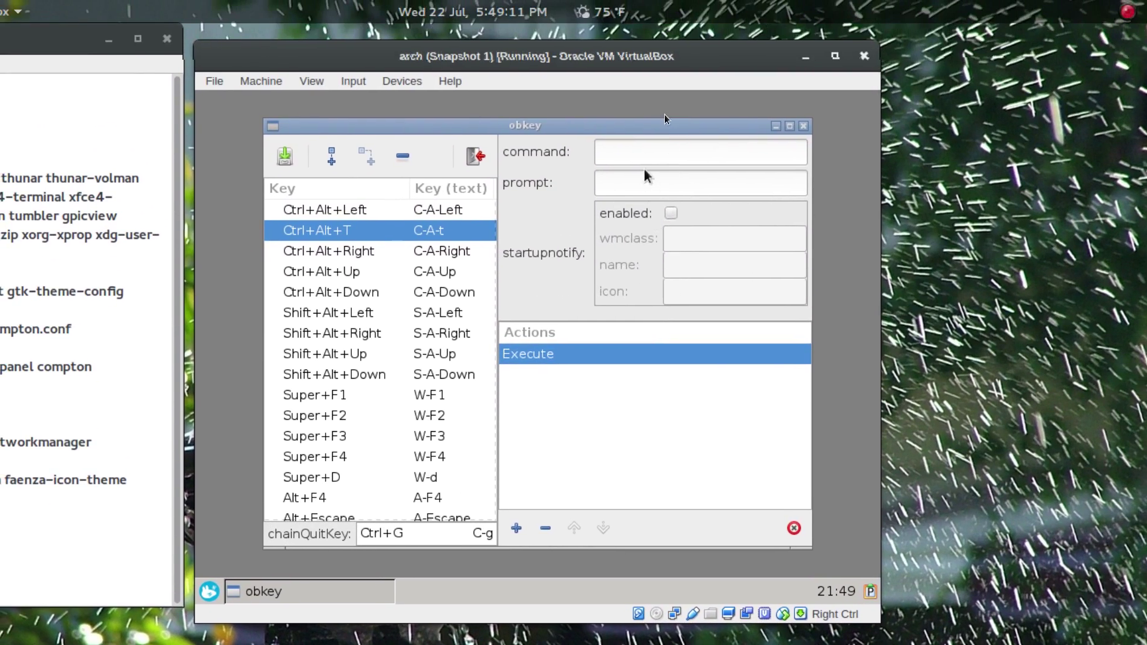
left_click(639, 98)
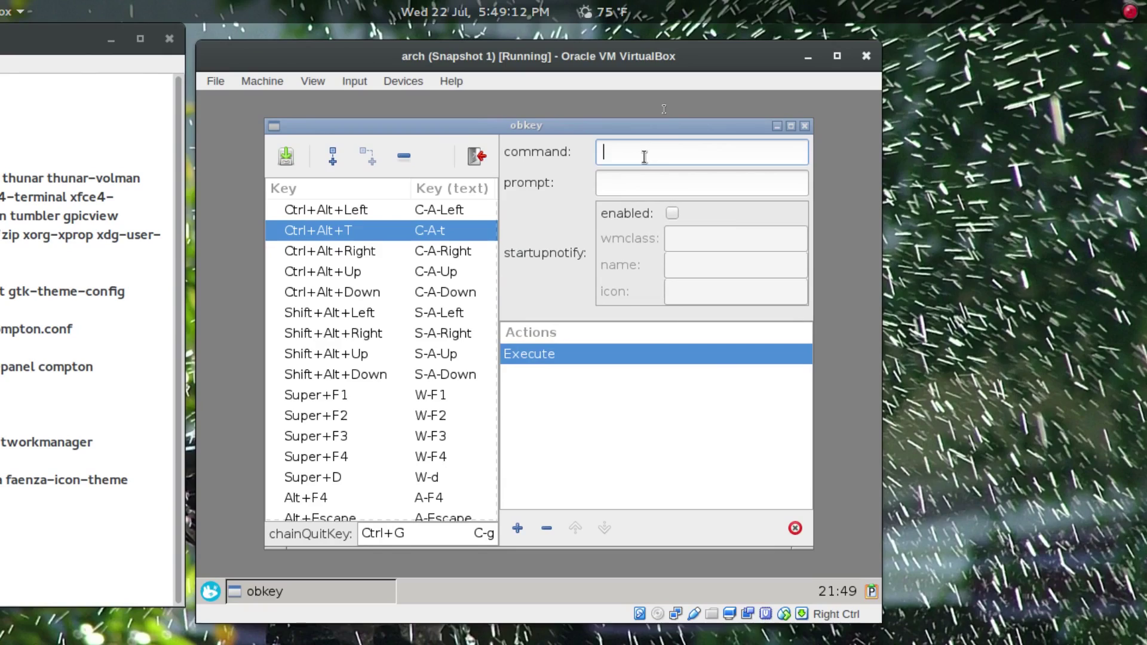
type("xfce4-terminal")
Enable startup notification named Terminal, then close the keybinding editor
key("Tab")
key("Tab")
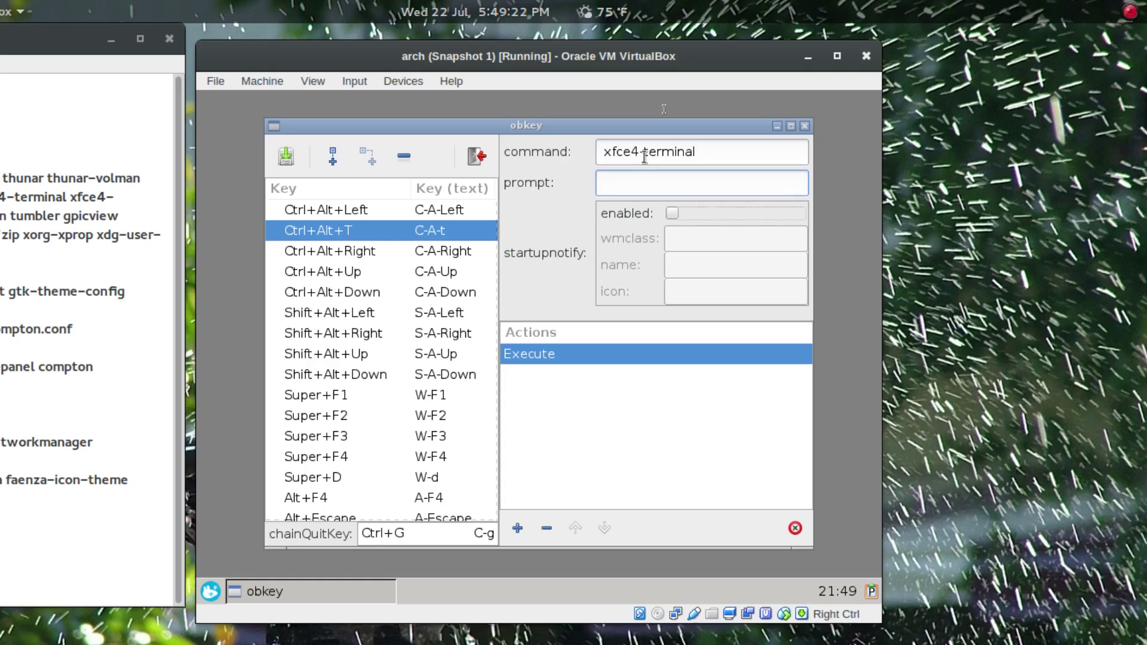
key("space")
key("Tab")
key("Tab")
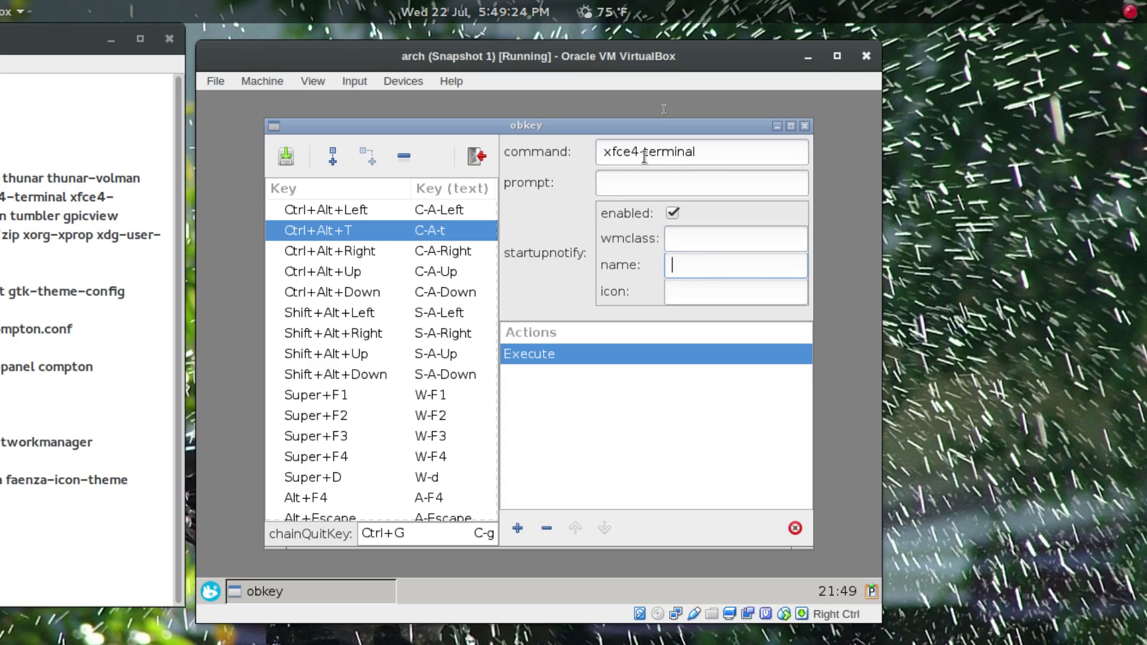
type("Terminal")
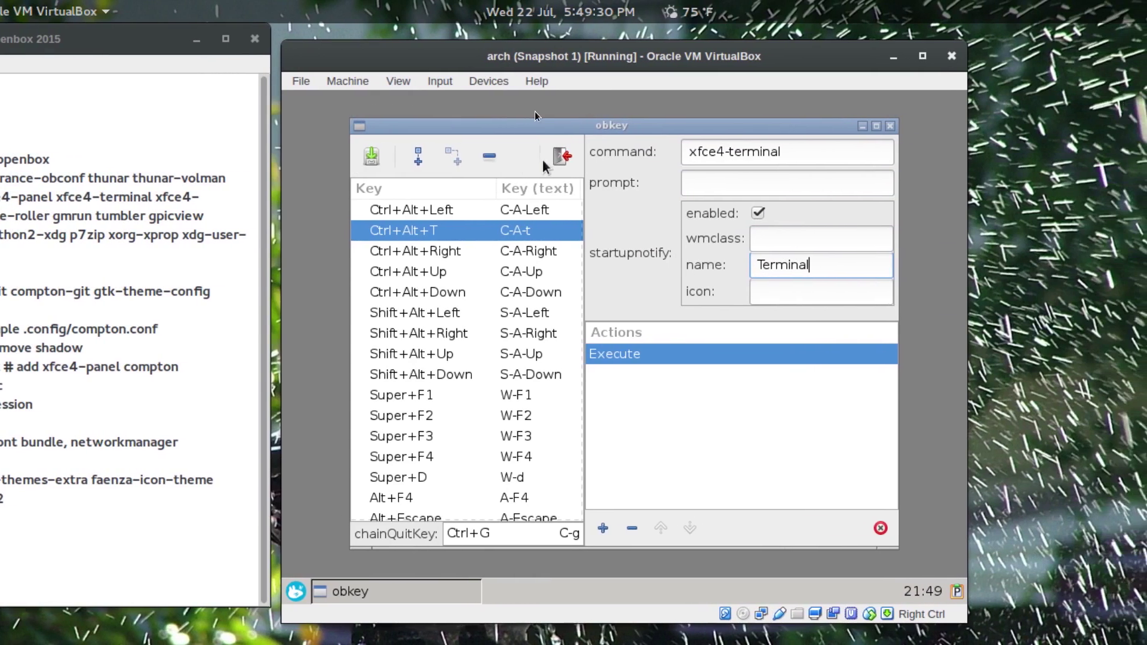
left_click(560, 156)
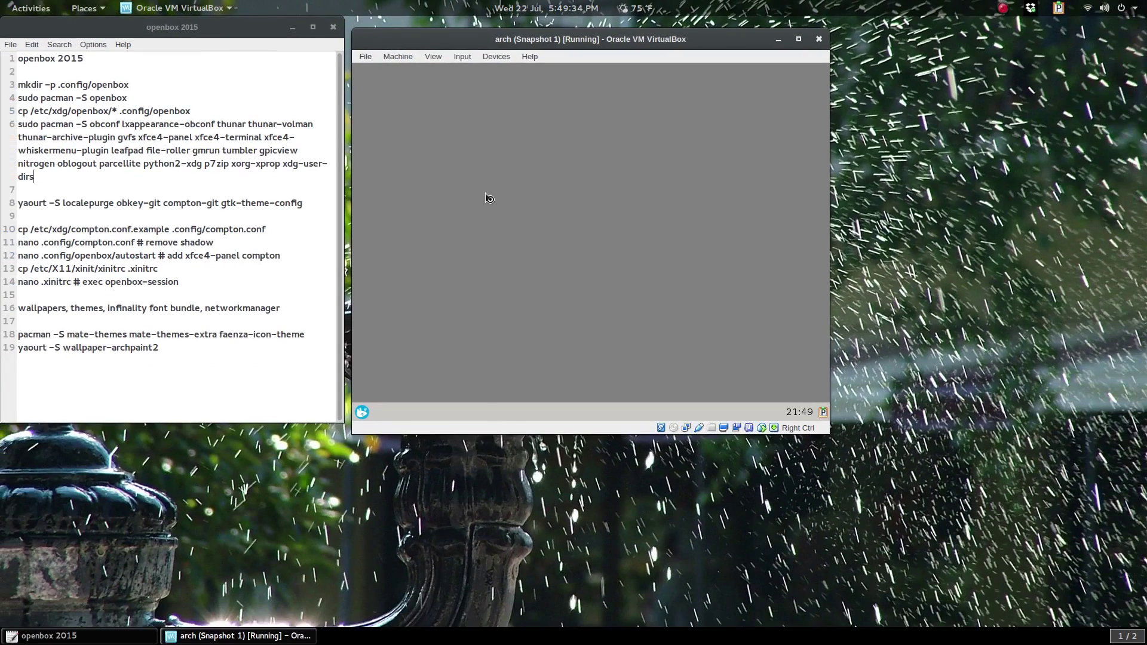
Test Ctrl+Alt+T, Super+E, Super+T, Super+L and Super+X shortcuts in the guest
key("ctrl+alt+t")
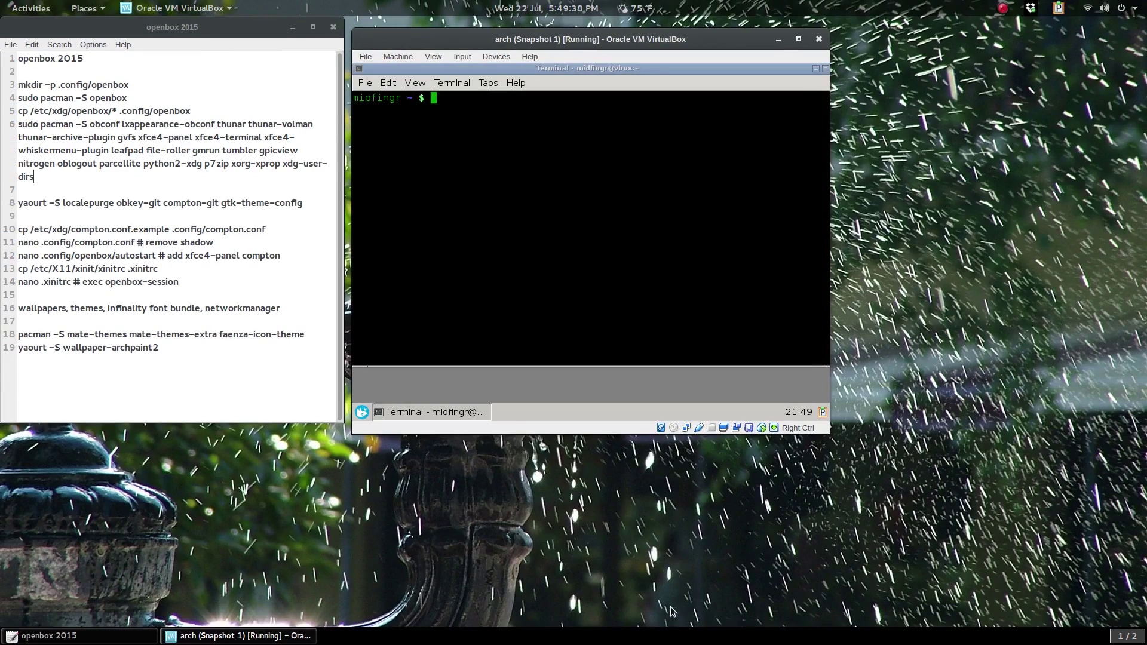
left_click(26, 389)
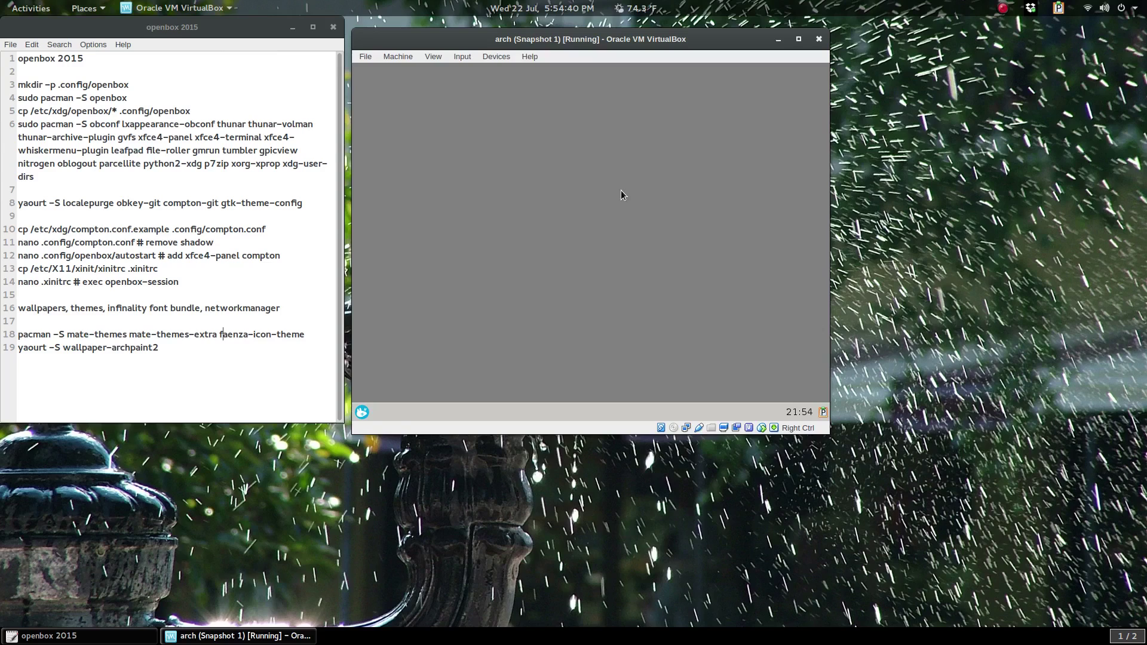
key("super+e")
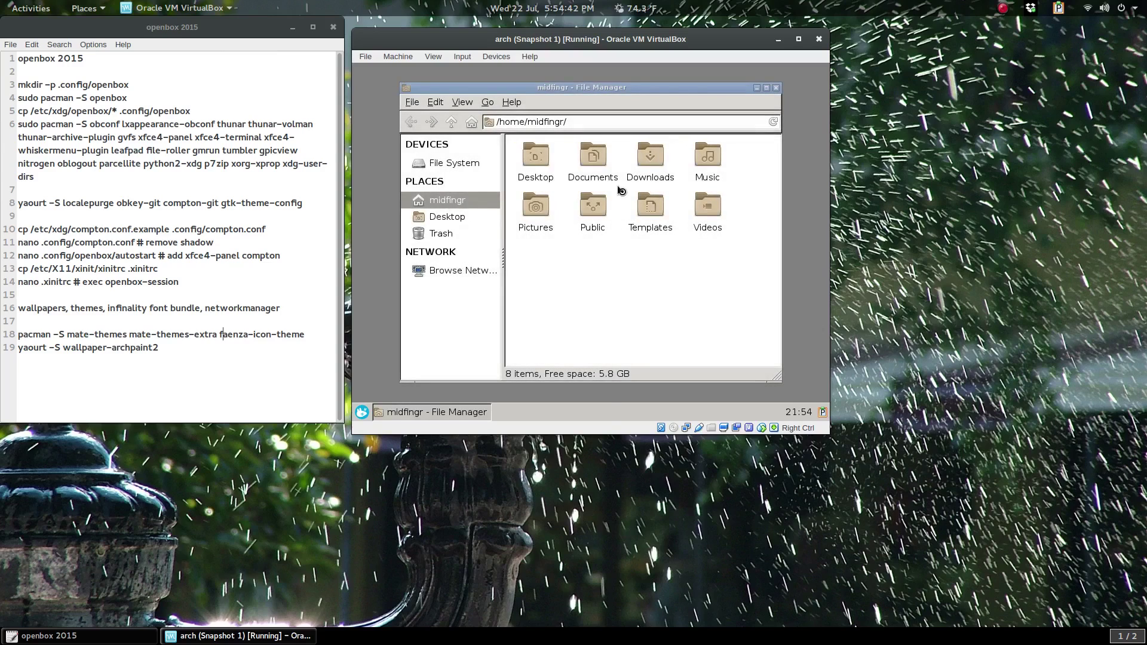
key("super+t")
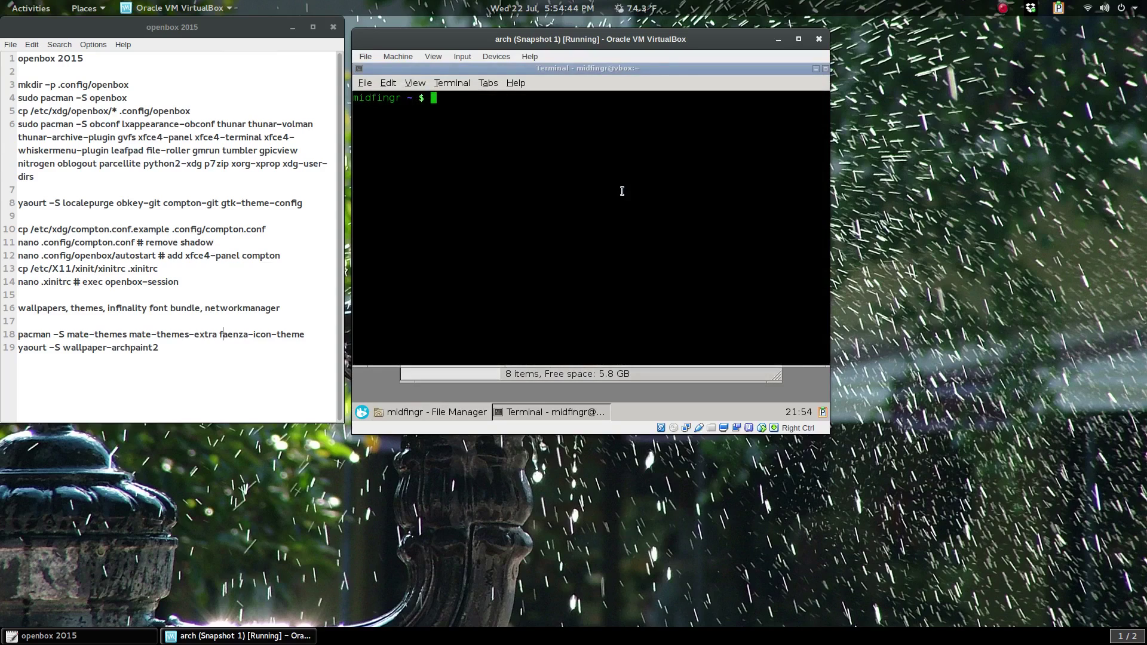
key("super+l")
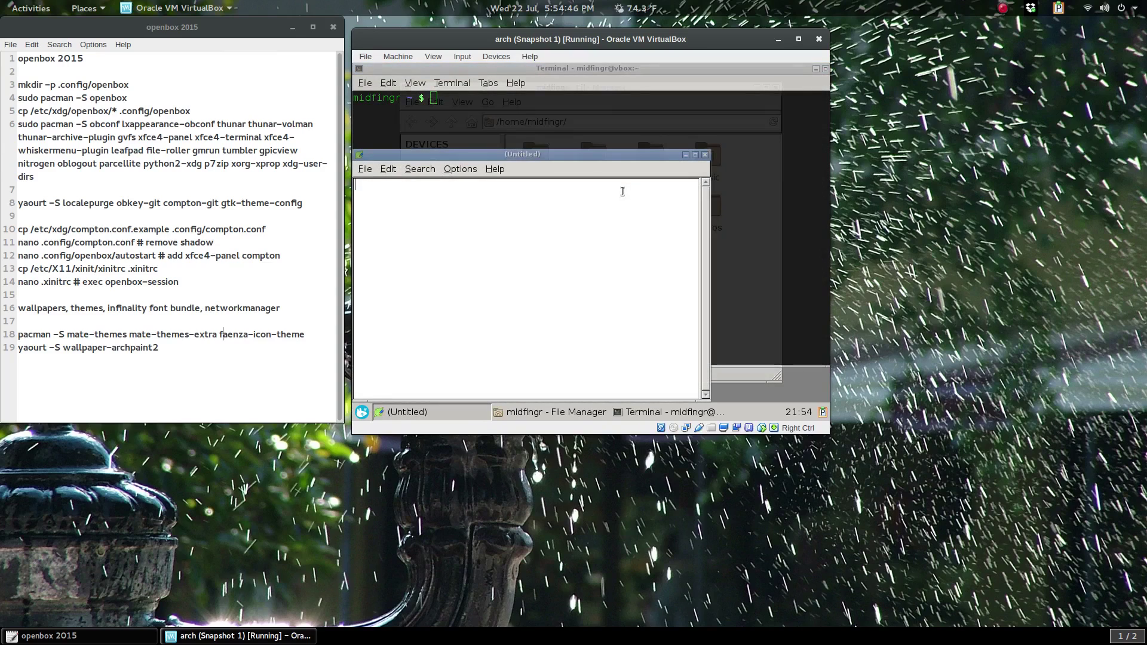
key("super+x")
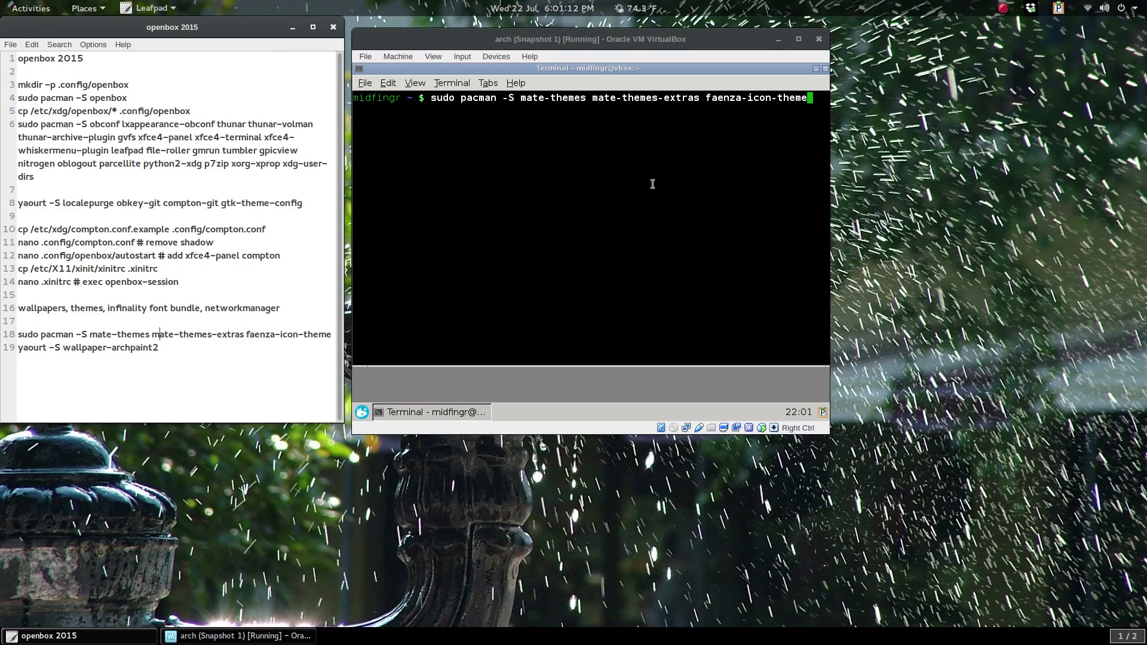
Run sudo pacman -S mate-themes mate-themes-extras faenza-icon-theme and confirm the install
key("Return")
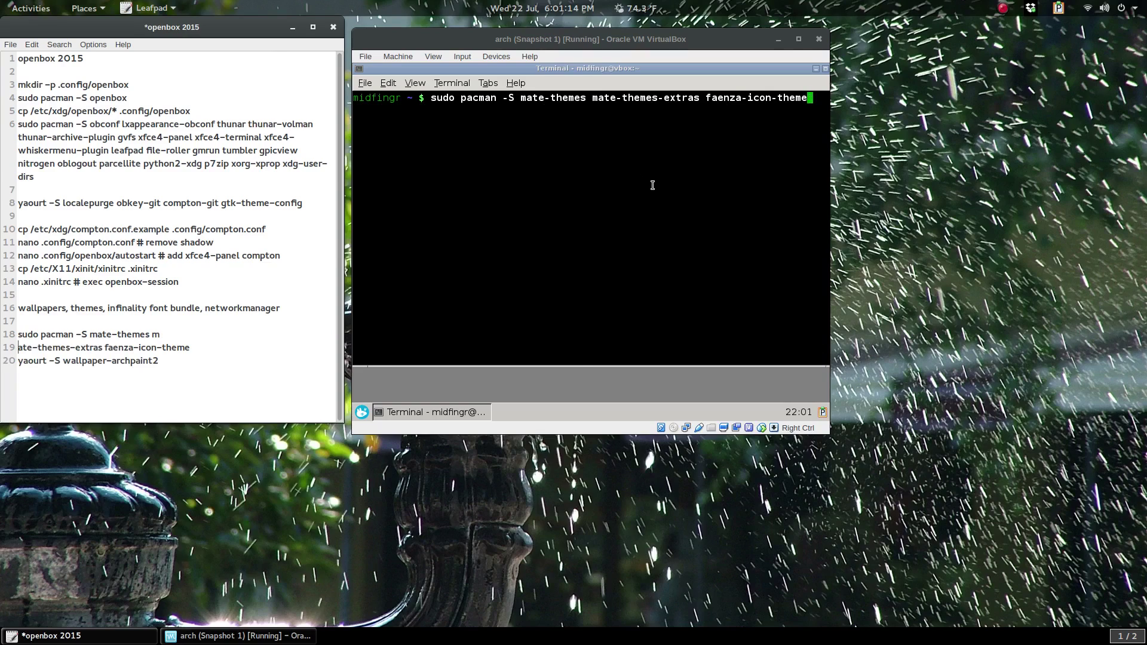
left_click(652, 185)
key("Return")
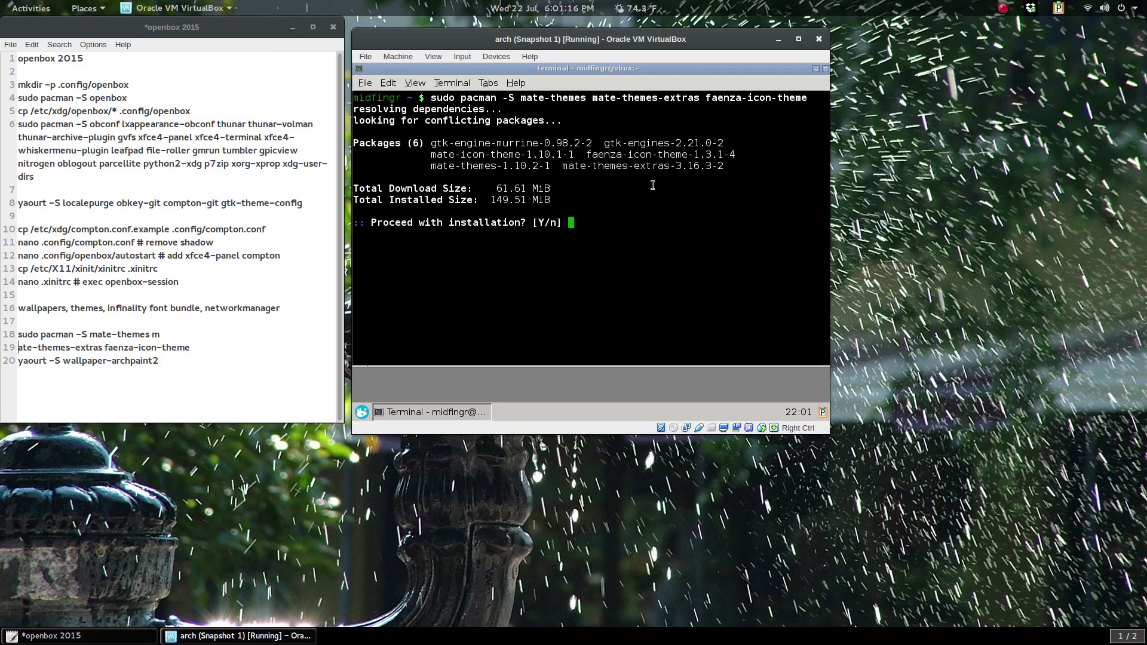
key("Return")
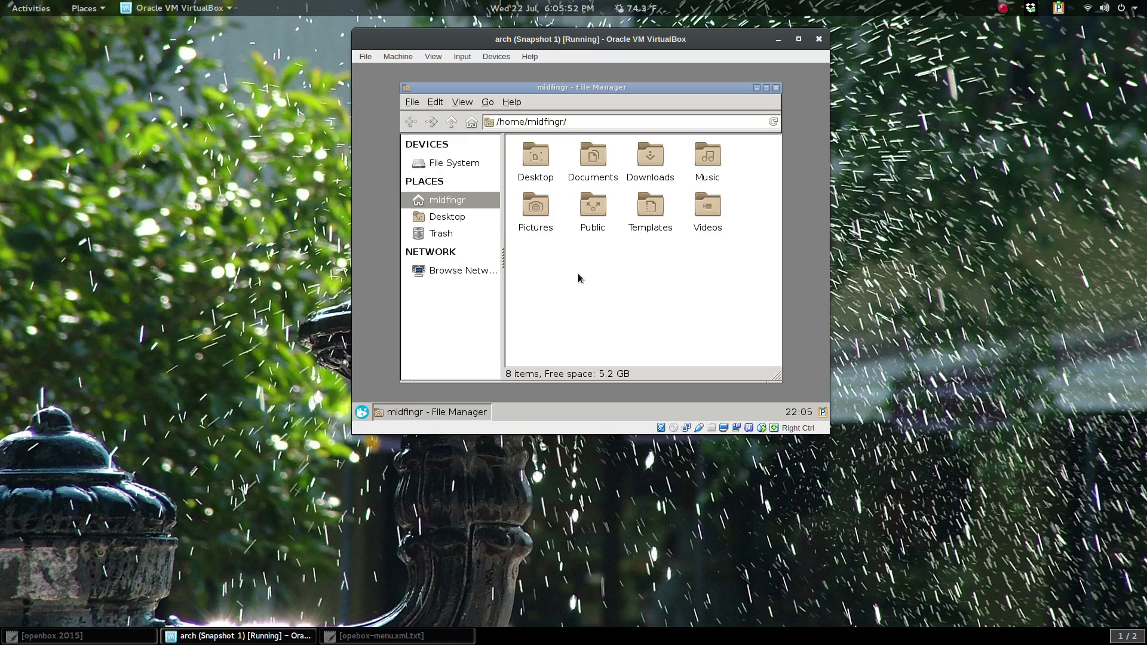
From a home-folder terminal, run ln -s .config/openbox/ openbox, then close it
right_click(579, 279)
left_click(619, 328)
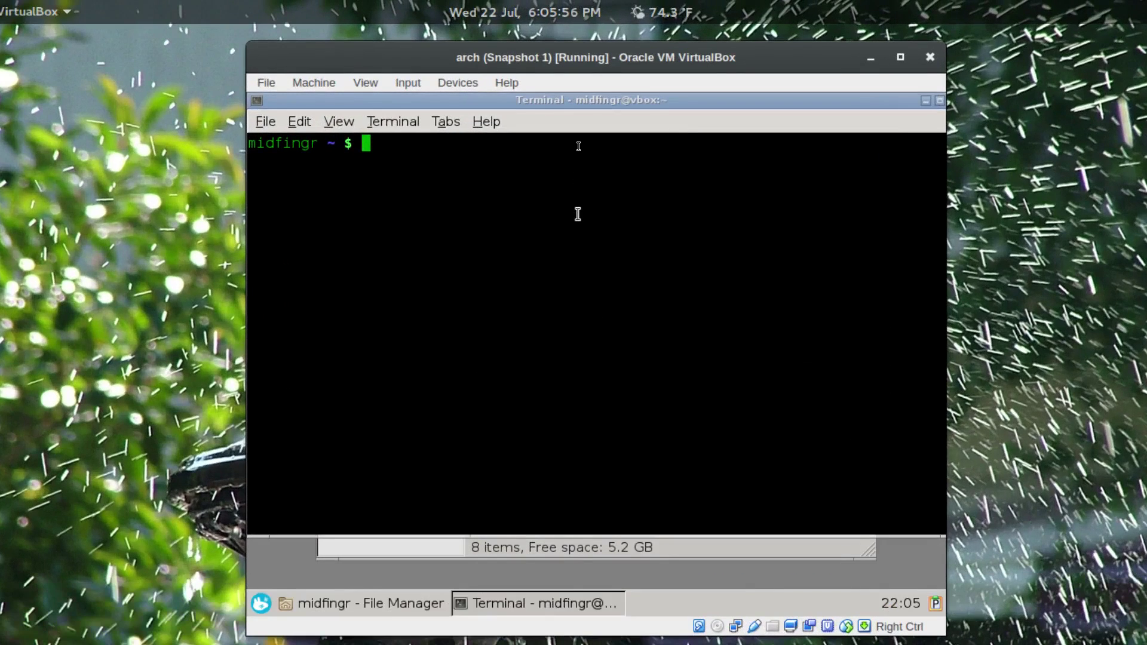
type("ls")
key("BackSpace")
key("BackSpace")
type("n -s .config/op")
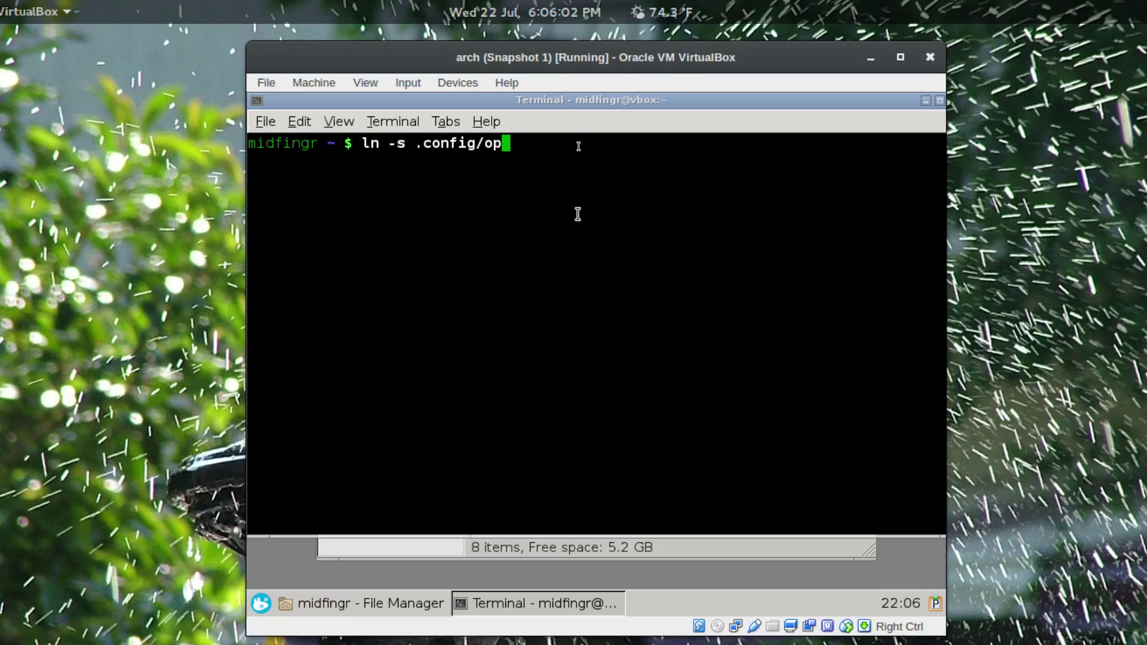
type("en")
key("Tab")
type("openbox")
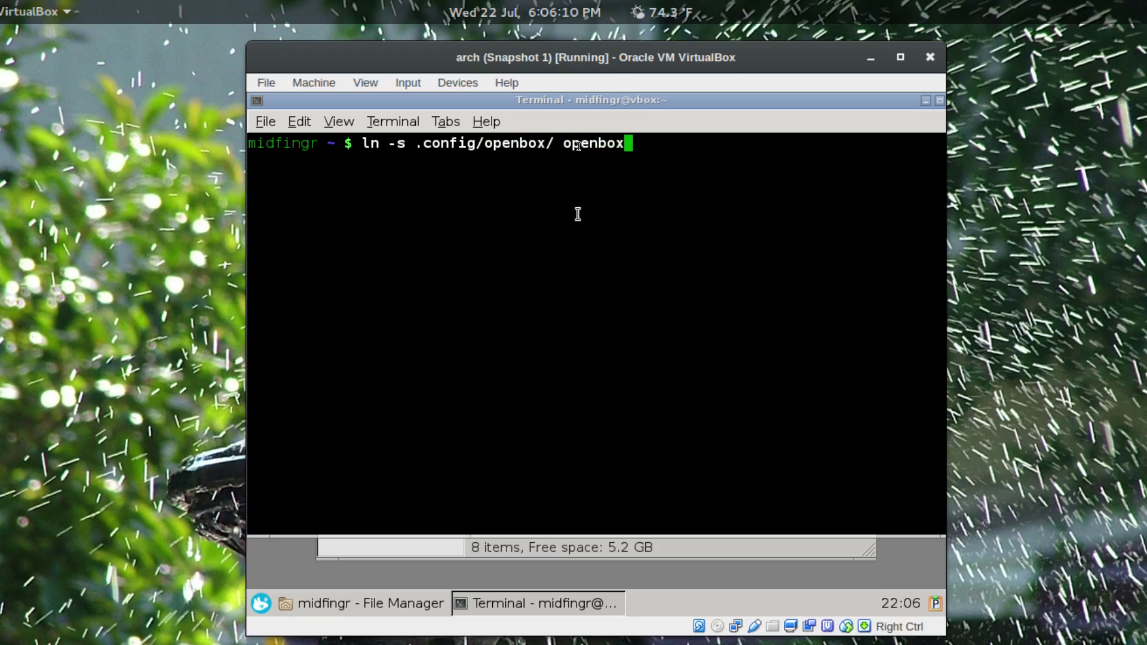
key("Return")
key("ctrl+d")
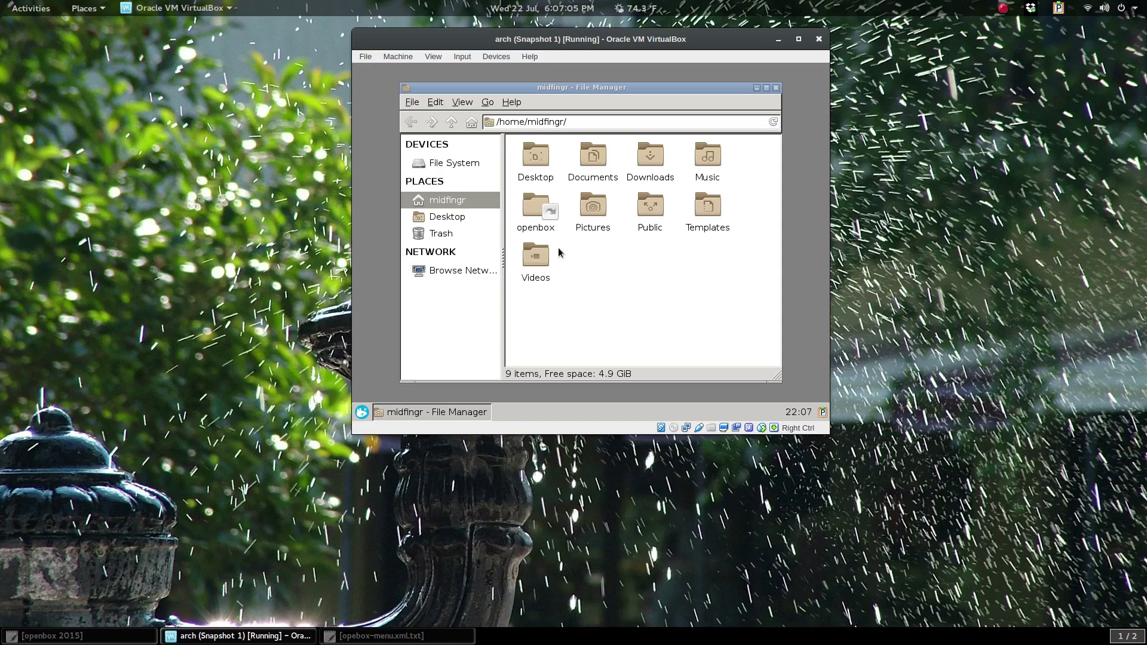
Open the openbox folder and start a terminal there
double_click(544, 224)
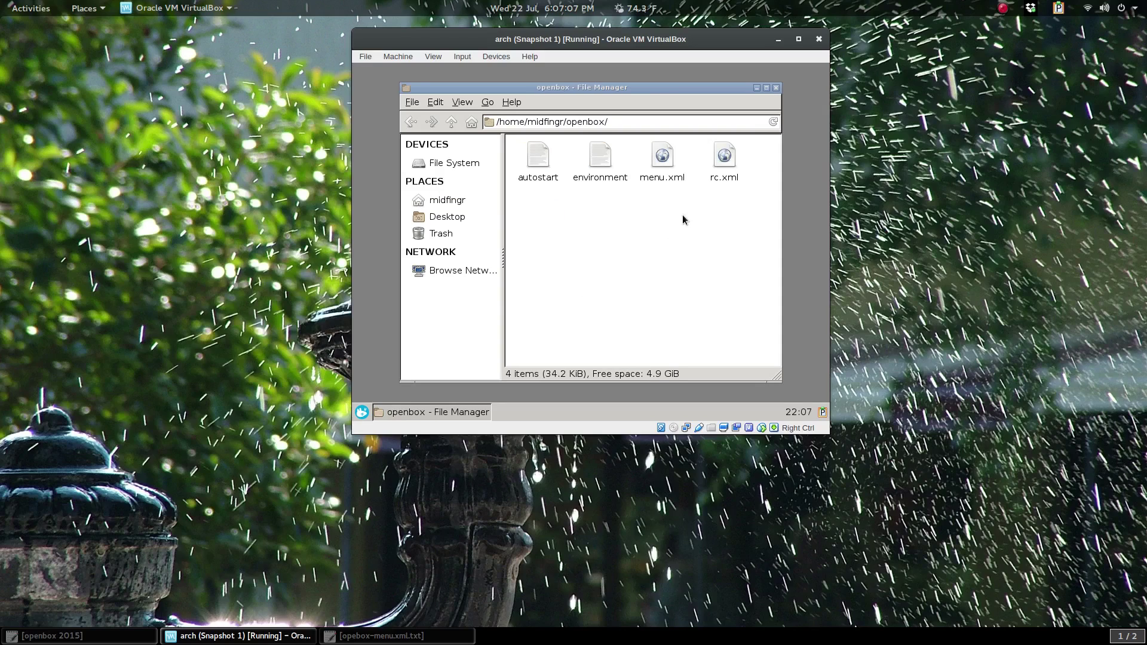
right_click(594, 238)
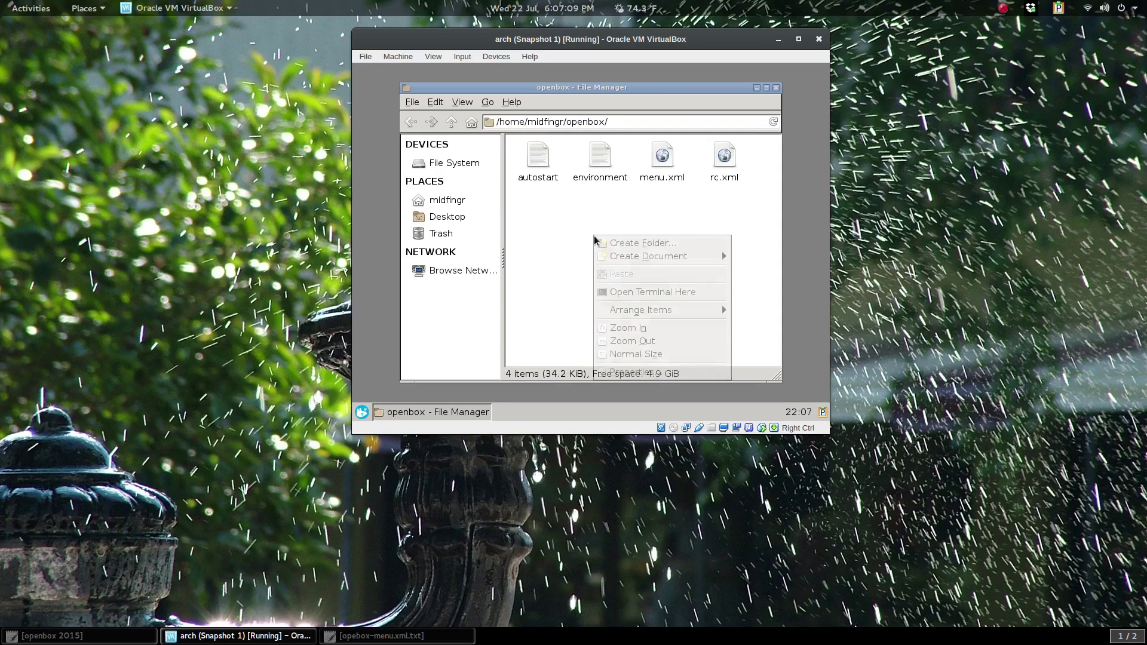
left_click(625, 292)
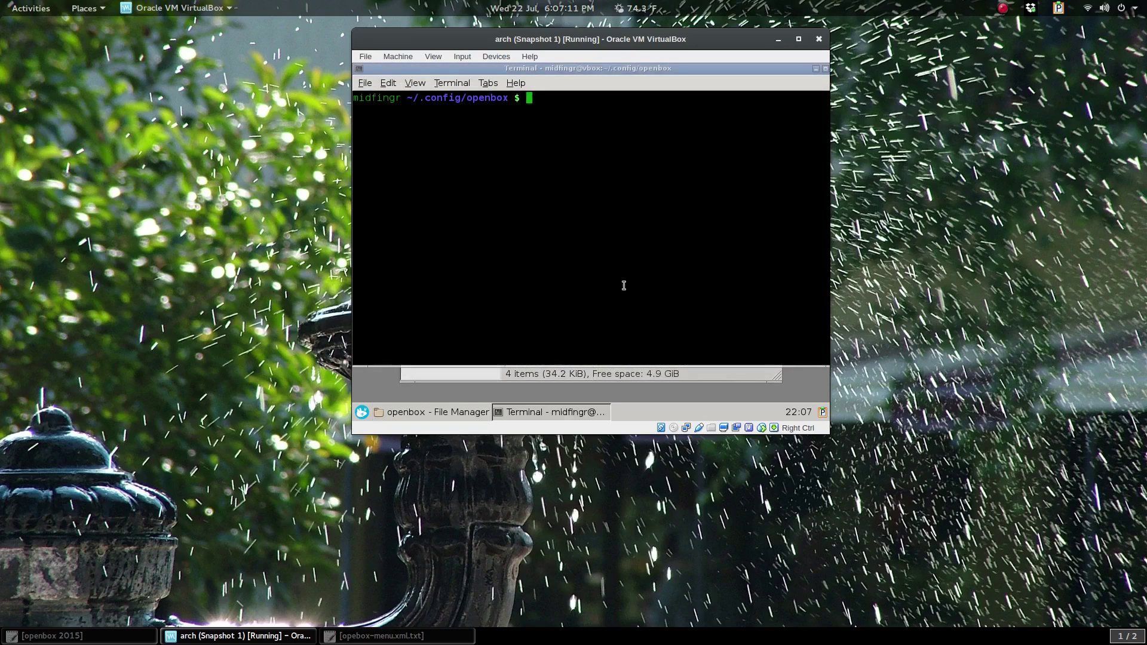
left_click_drag(611, 71, 610, 207)
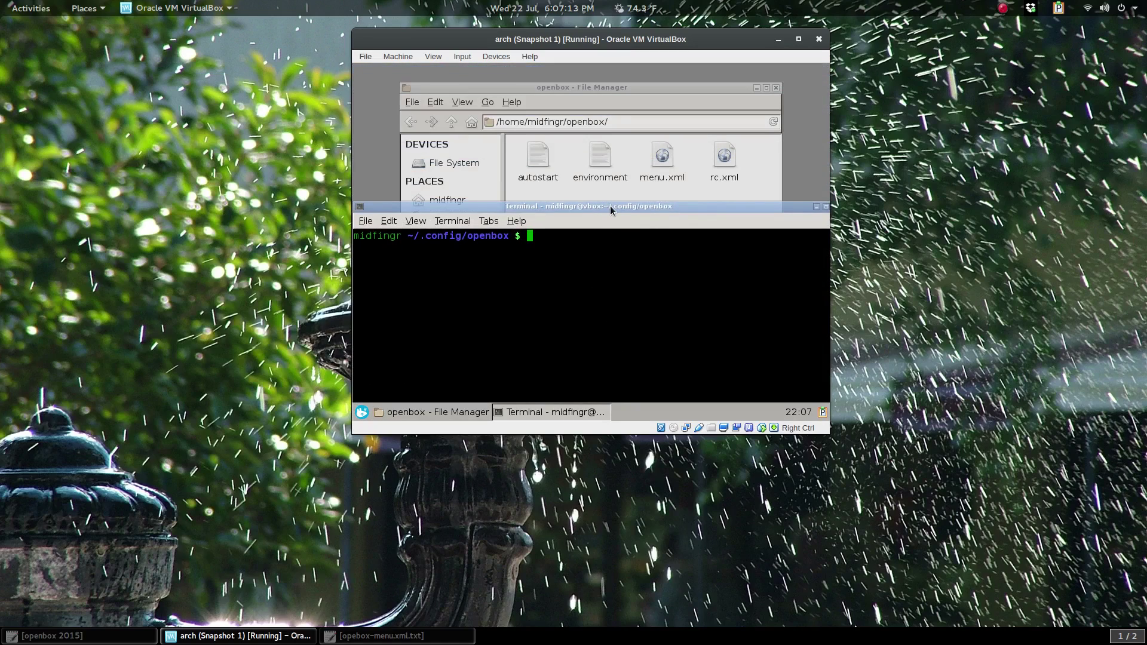
Run cp menu.xml menu.xml.back, then exit the terminal
type("cp me")
key("Tab")
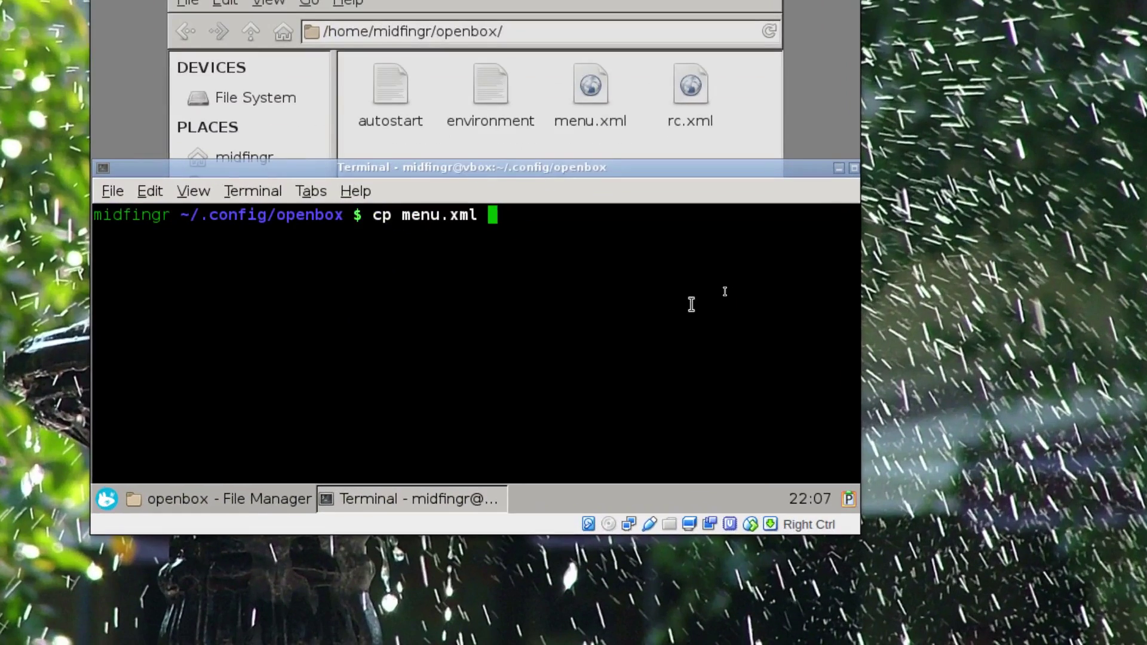
type("me")
key("Tab")
key("BackSpace")
type(".back")
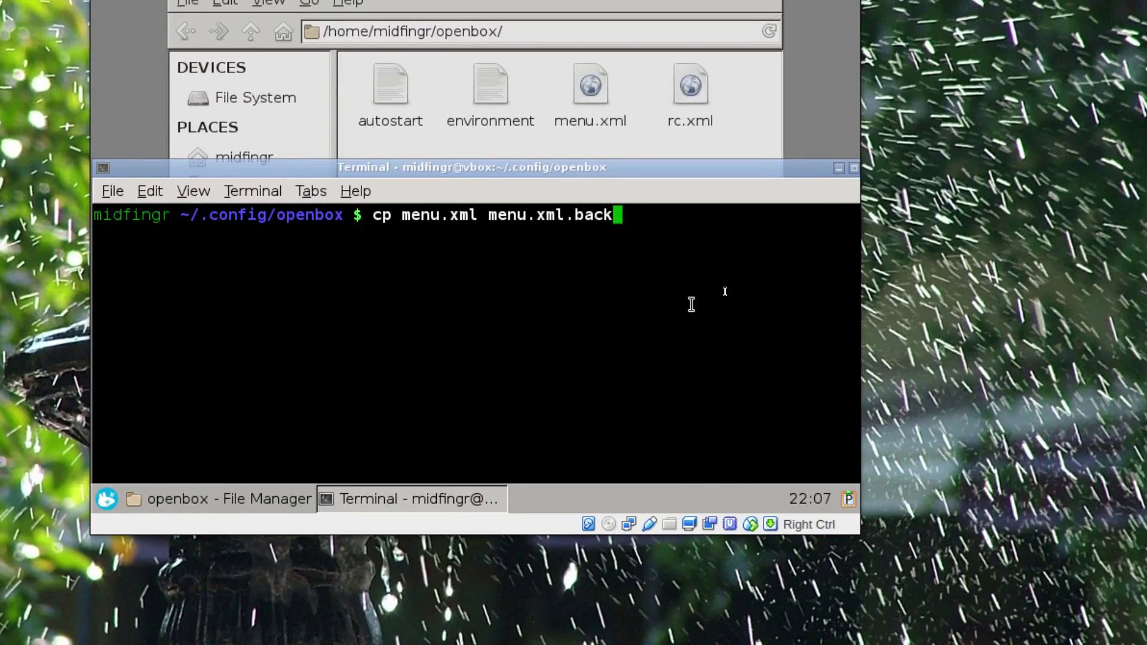
key("Return")
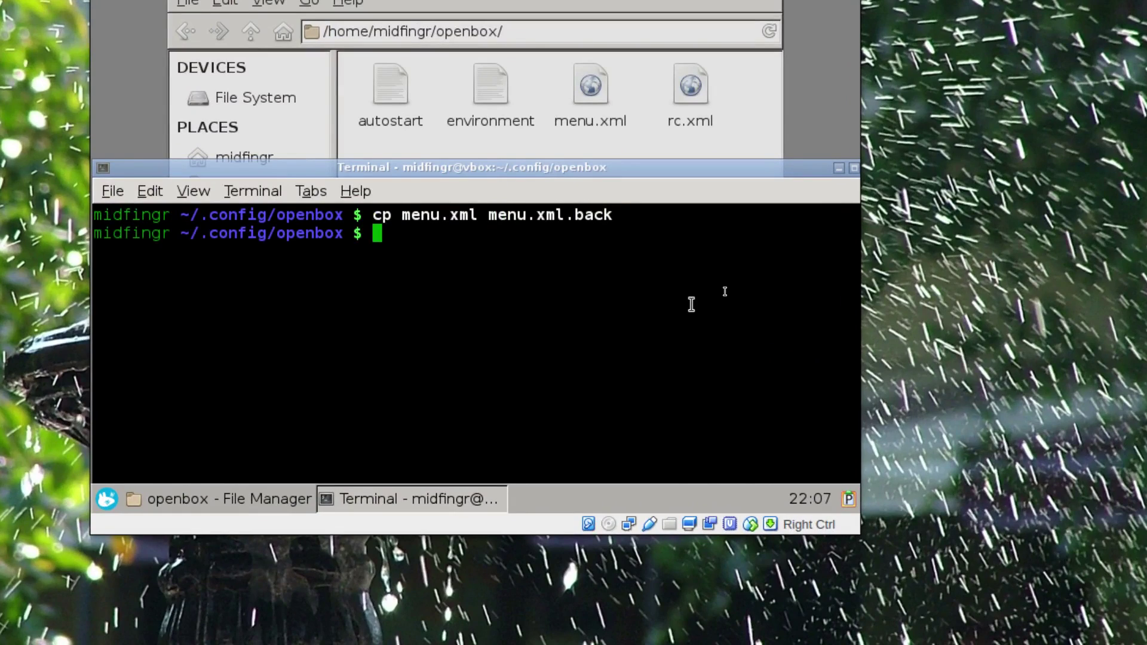
type("exit")
key("Return")
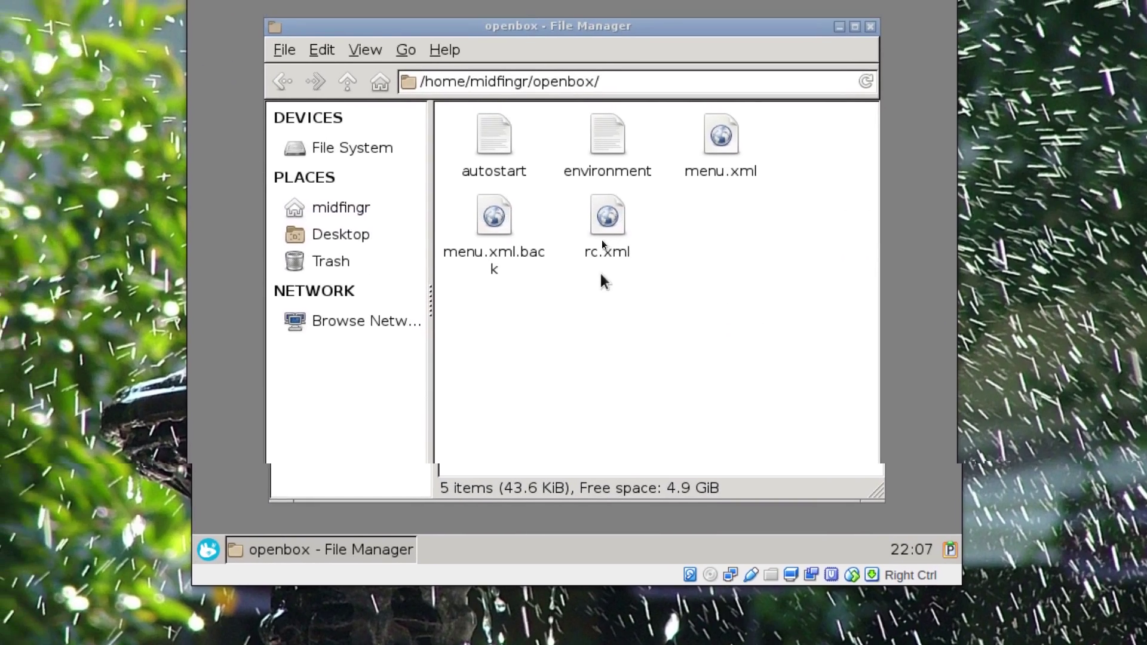
Open the guest's menu.xml in the text editor
left_click(397, 167)
right_click(409, 196)
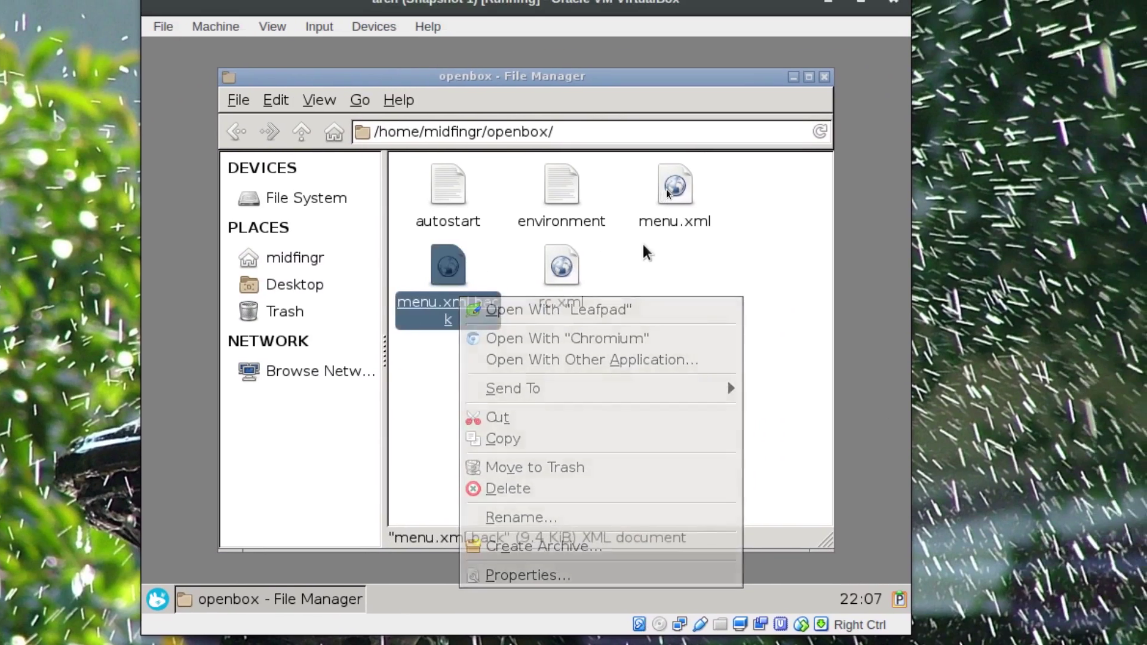
left_click(643, 246)
right_click(651, 224)
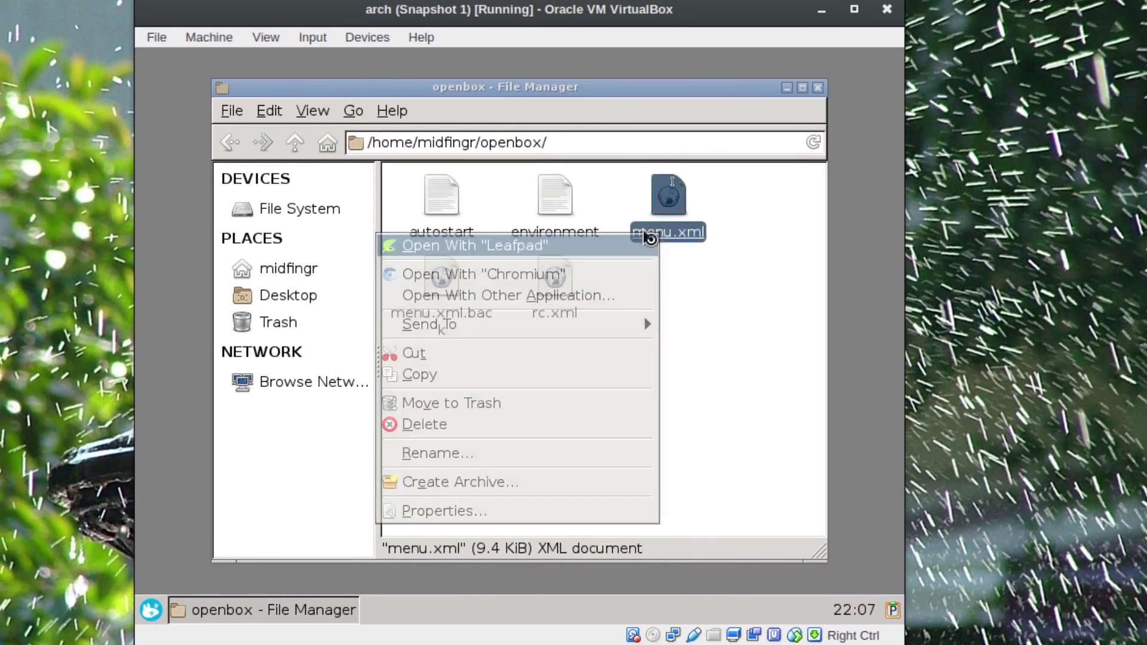
left_click(647, 242)
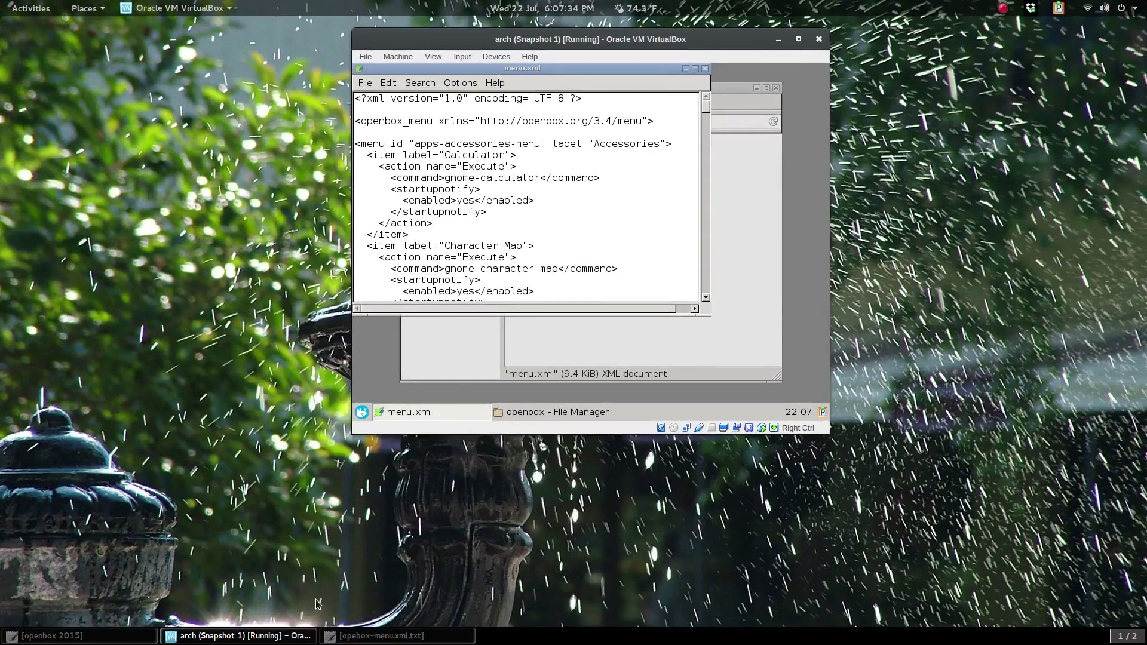
Replace menu.xml's contents with the host's custom Openbox menu XML
left_click(381, 637)
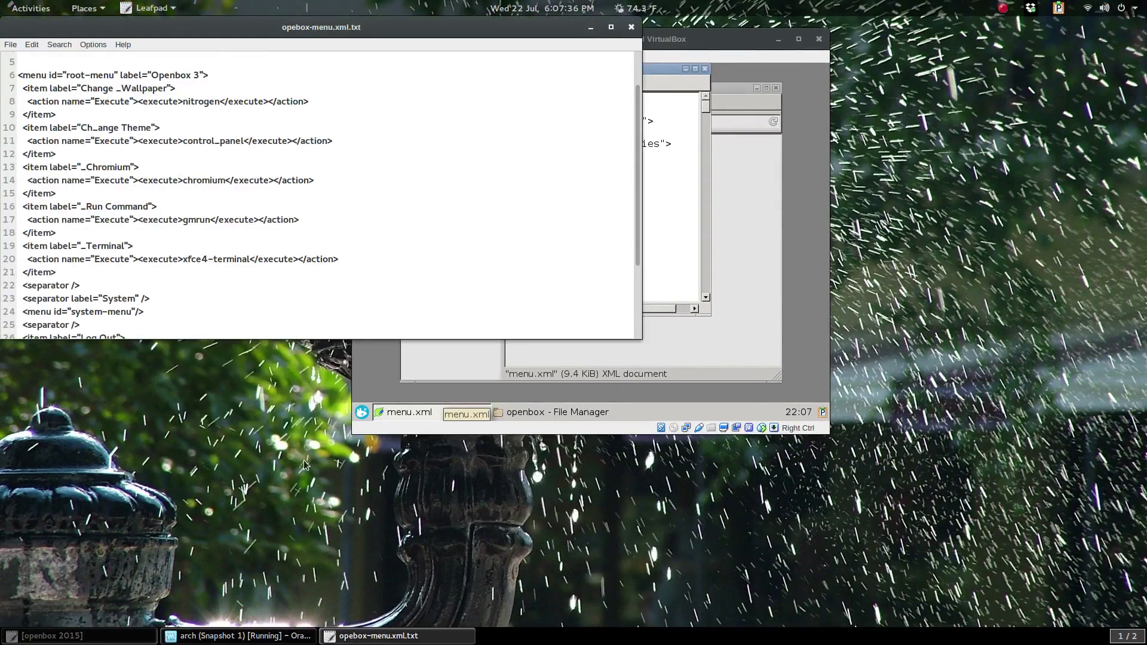
scroll(257, 157, "down", 3)
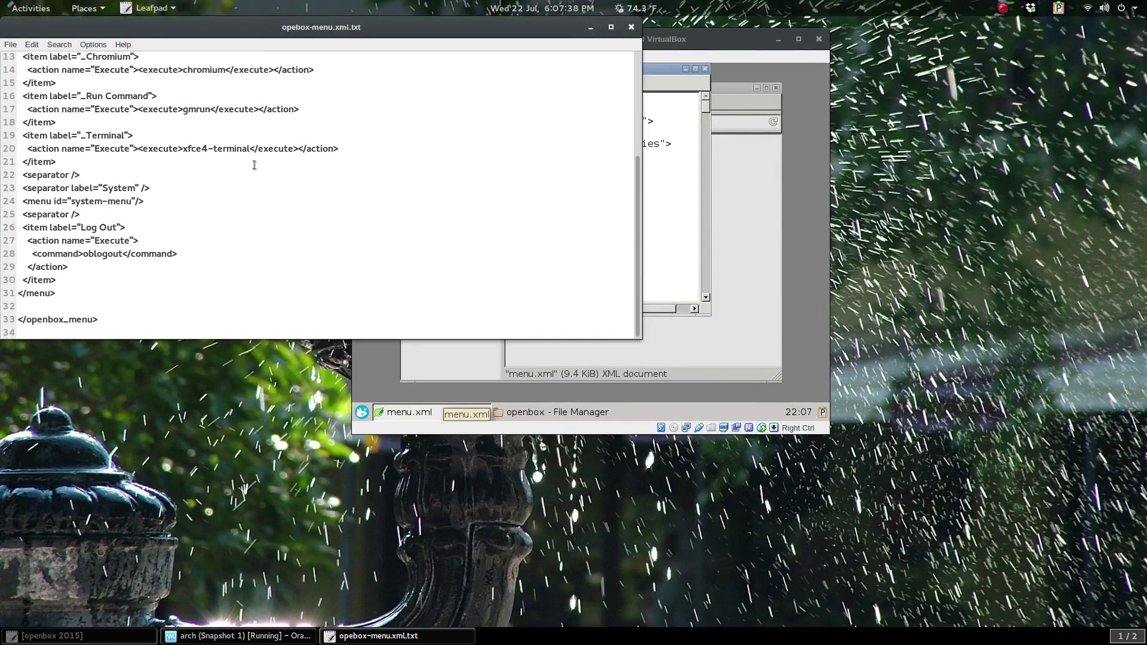
scroll(244, 192, "up", 5)
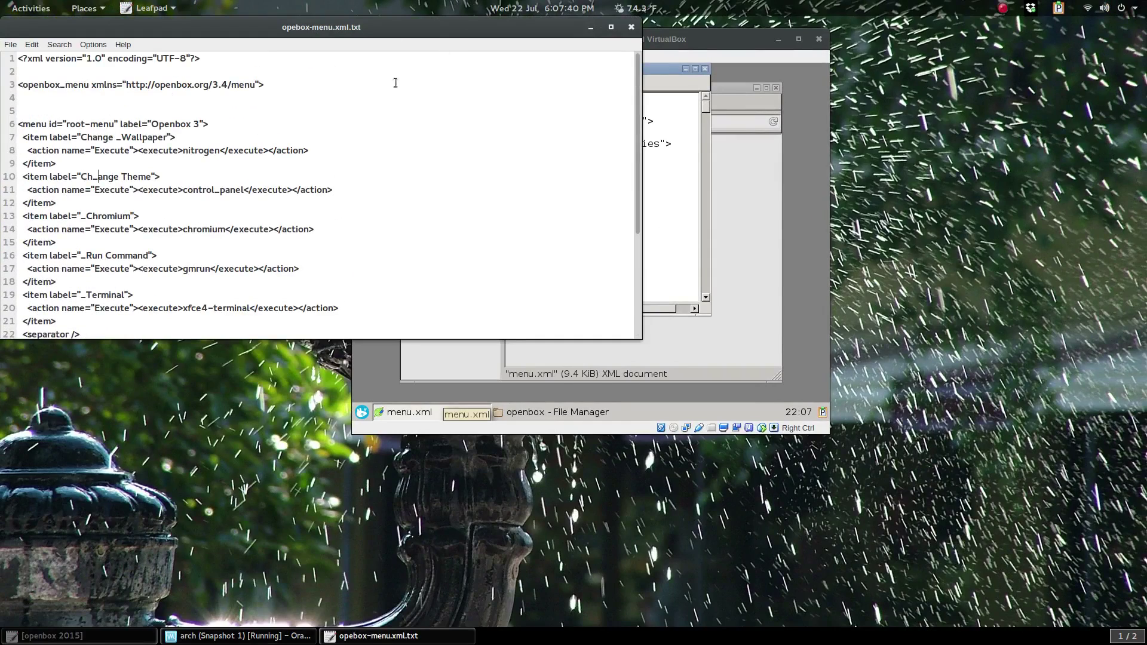
key("ctrl+a")
key("ctrl+c")
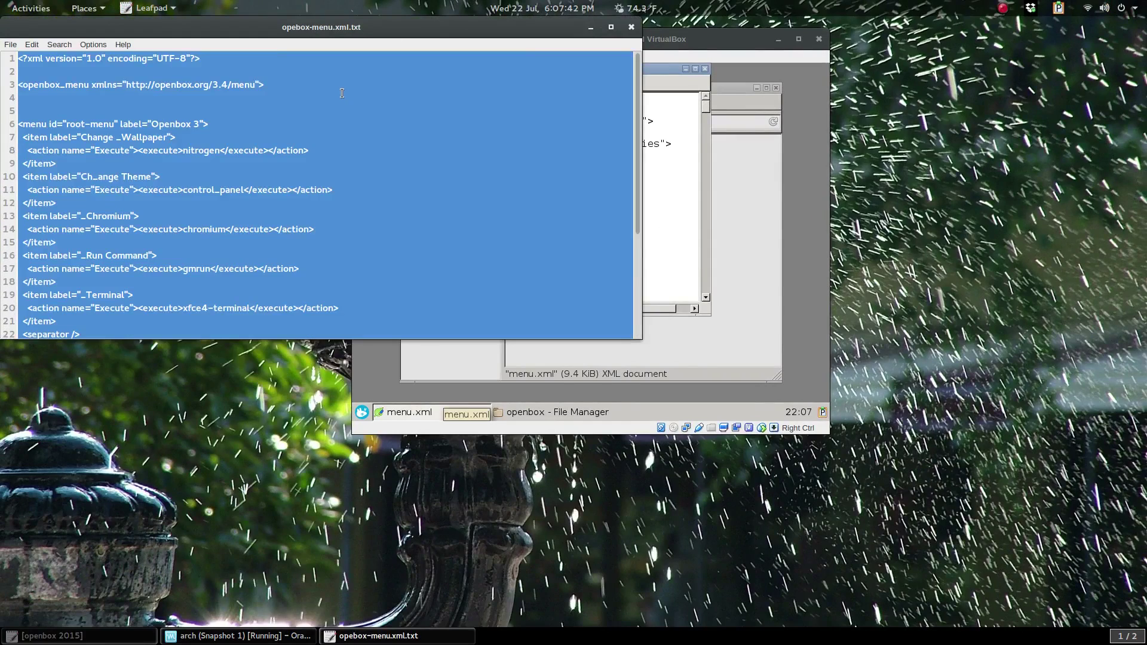
left_click(676, 195)
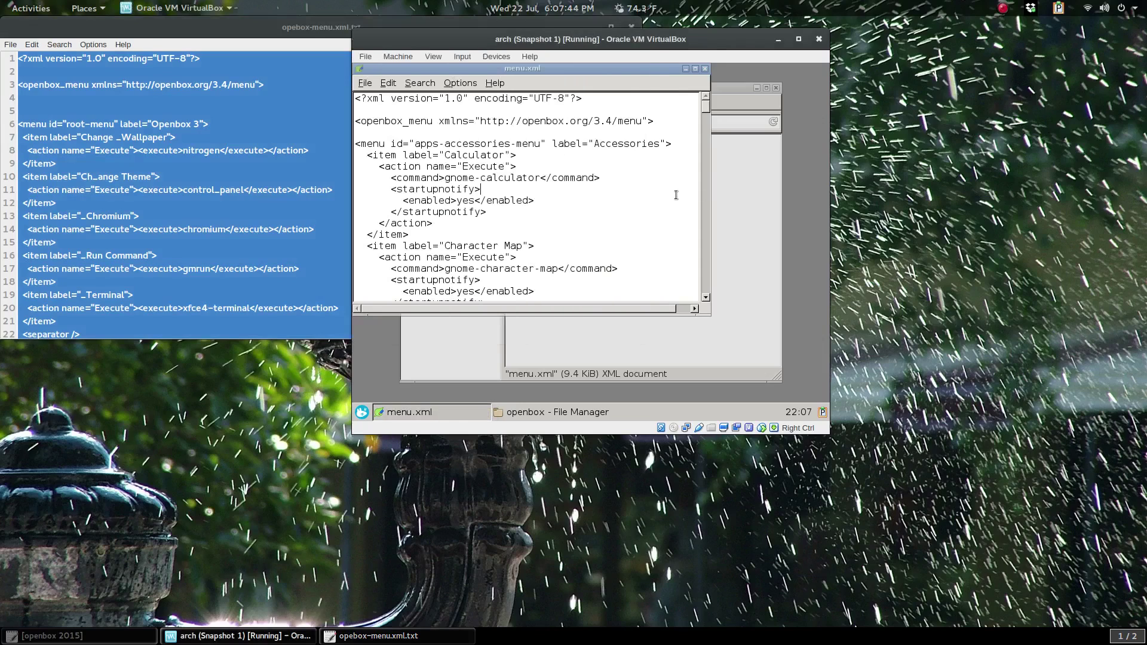
key("ctrl+a")
key("Delete")
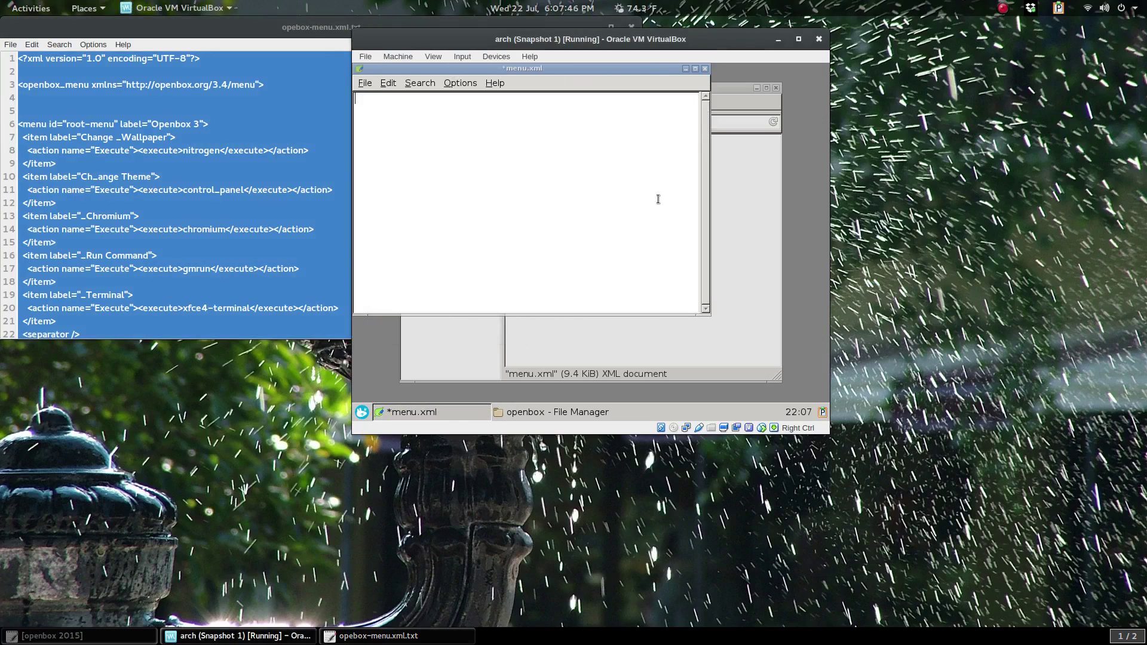
key("ctrl+v")
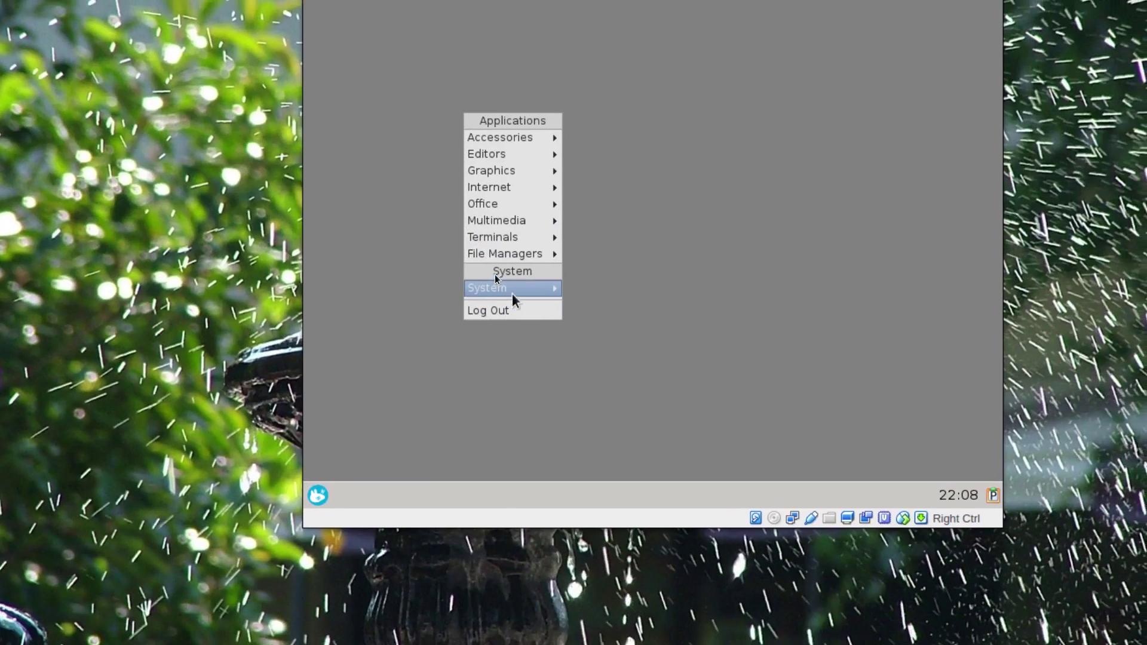
mouse_move(512, 389)
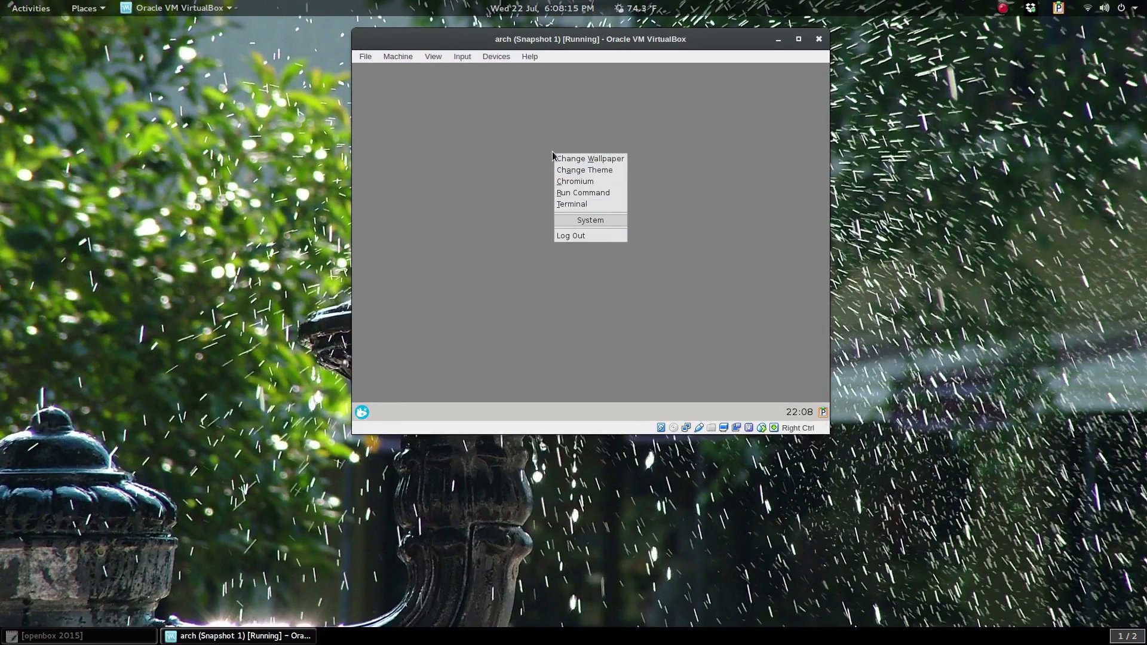
Try the Change Wallpaper, Run Command and Log Out entries from the Openbox desktop menu, closing each
left_click(585, 158)
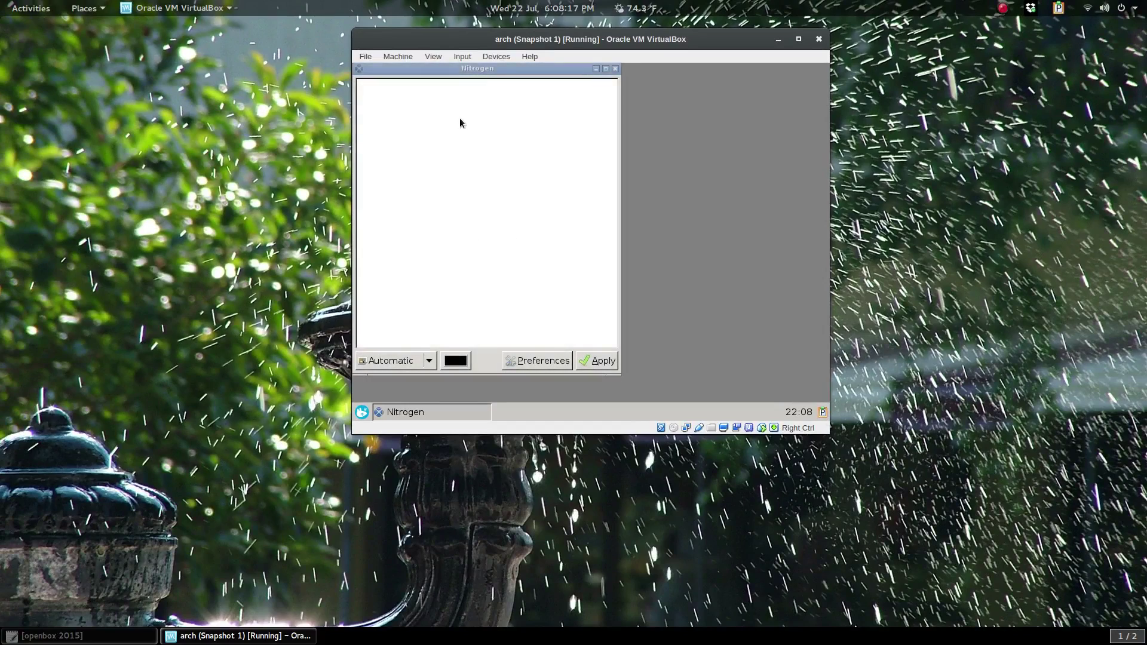
left_click(616, 69)
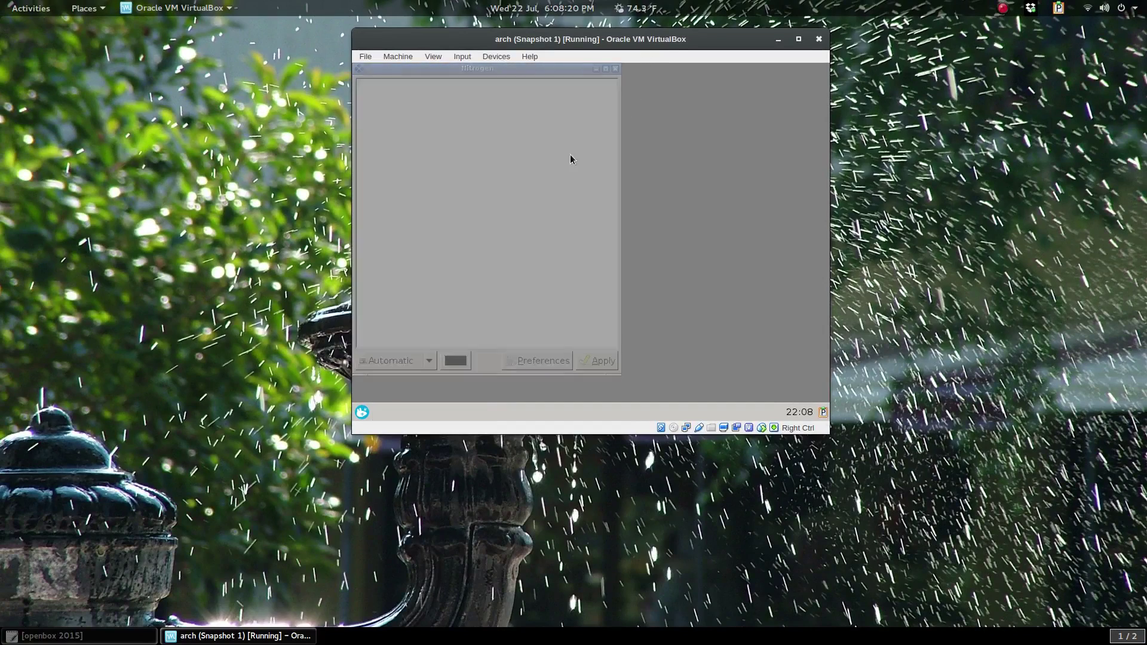
right_click(542, 191)
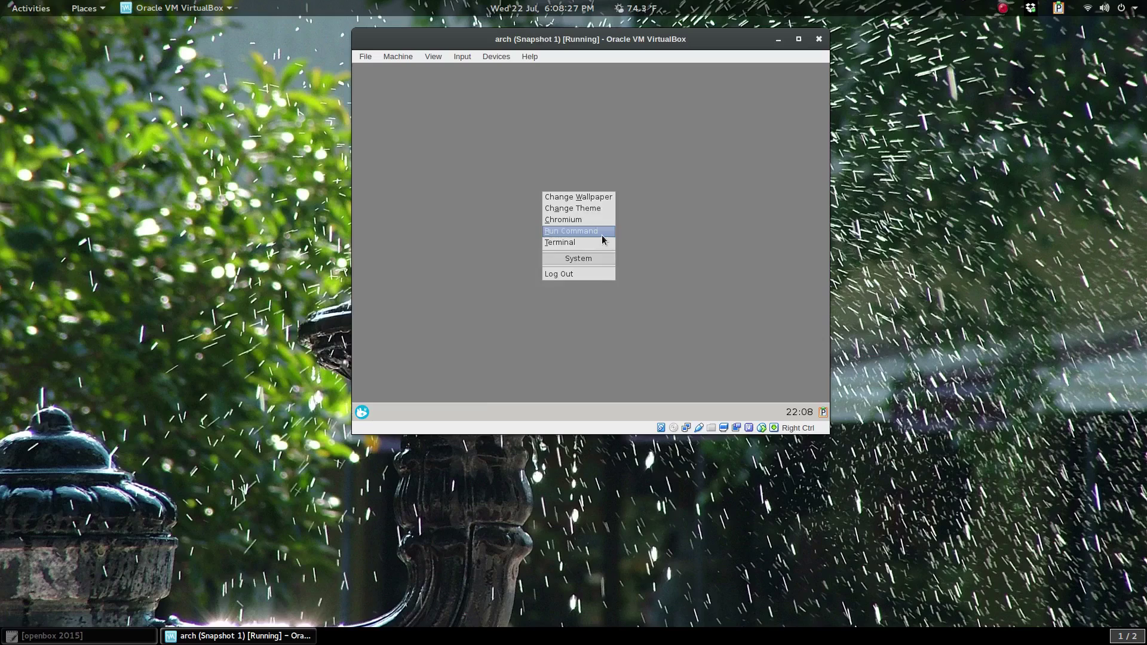
left_click(601, 232)
key("Escape")
right_click(554, 205)
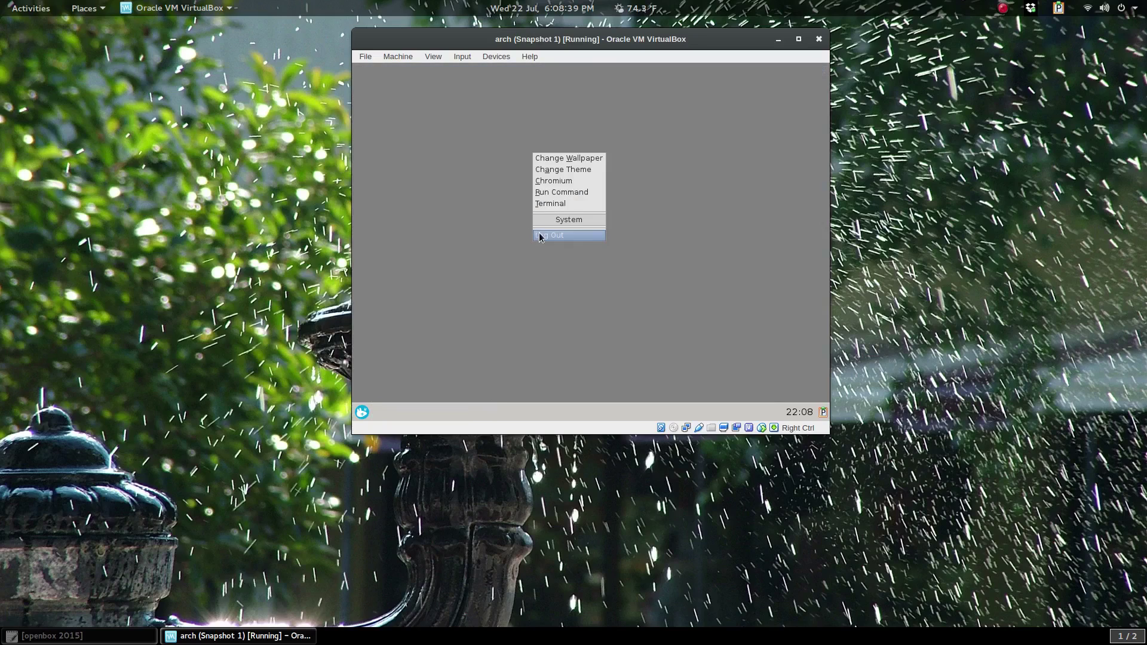
left_click(540, 236)
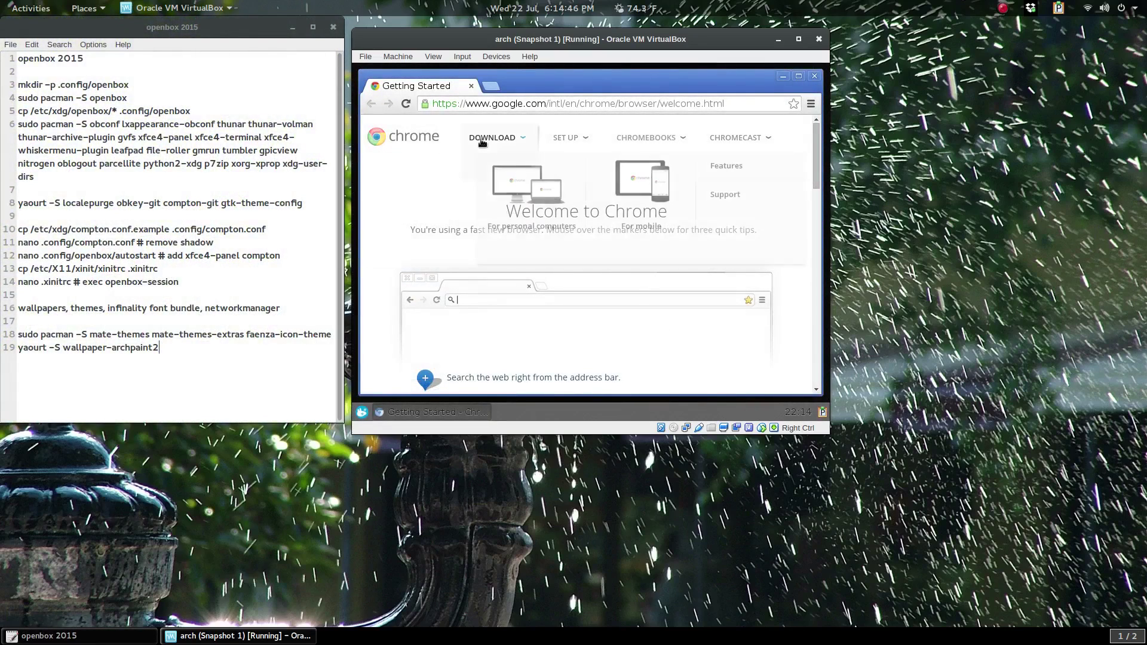
In Chromium settings, switch to the GTK+ theme and enable Show Home button and system title bar and borders
left_click(811, 102)
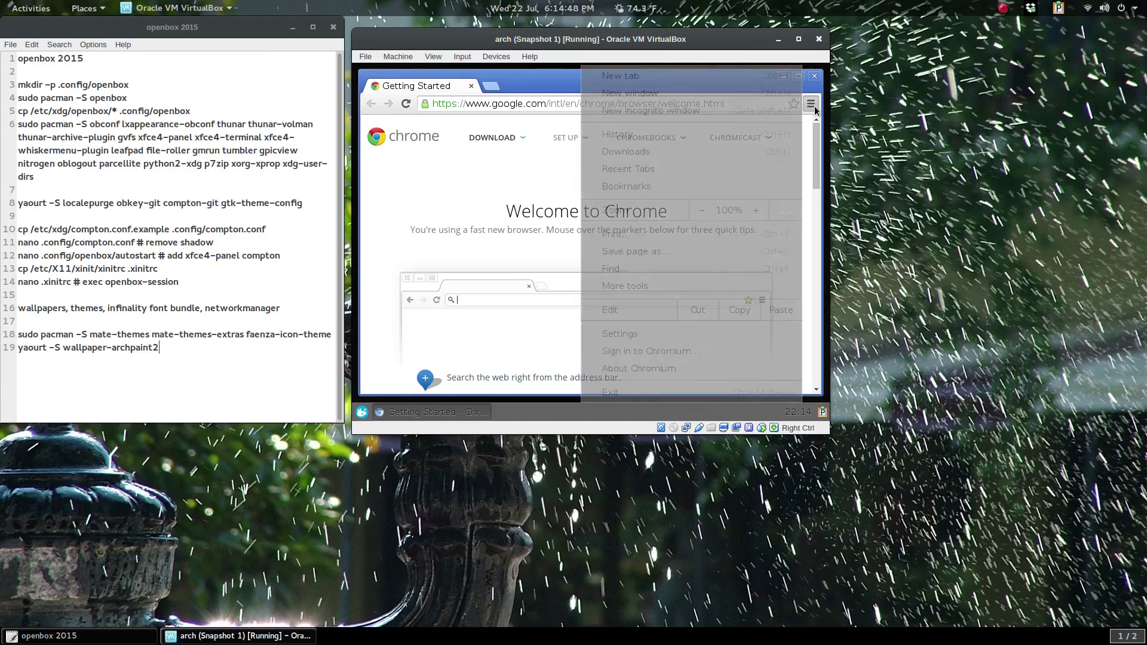
left_click(619, 334)
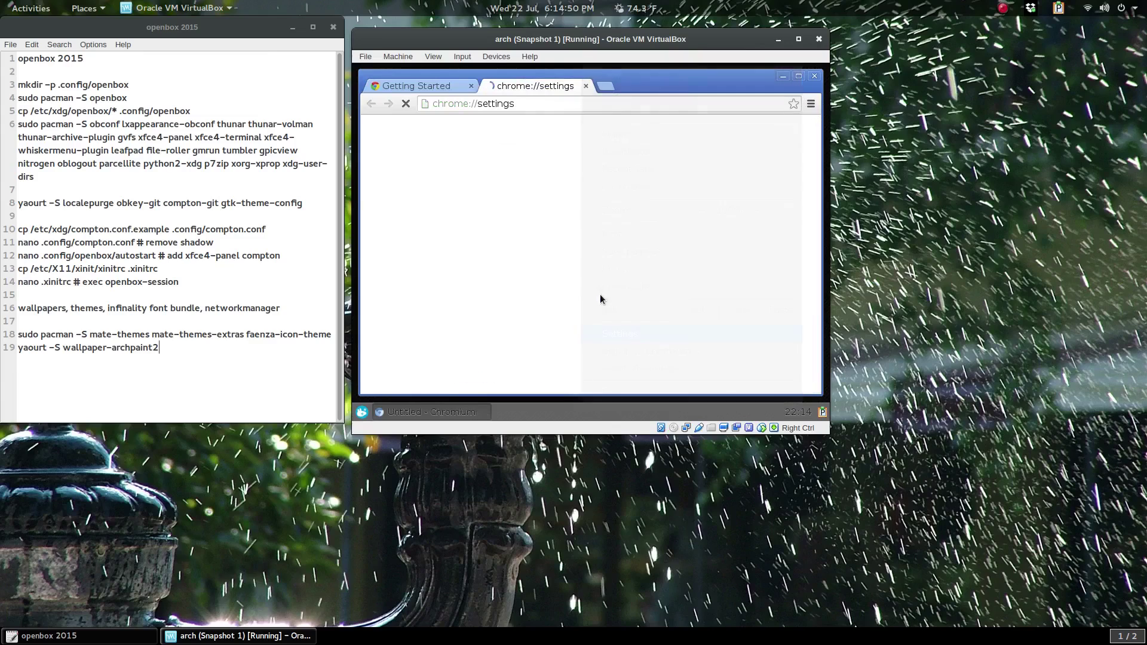
scroll(566, 289, "down", 1)
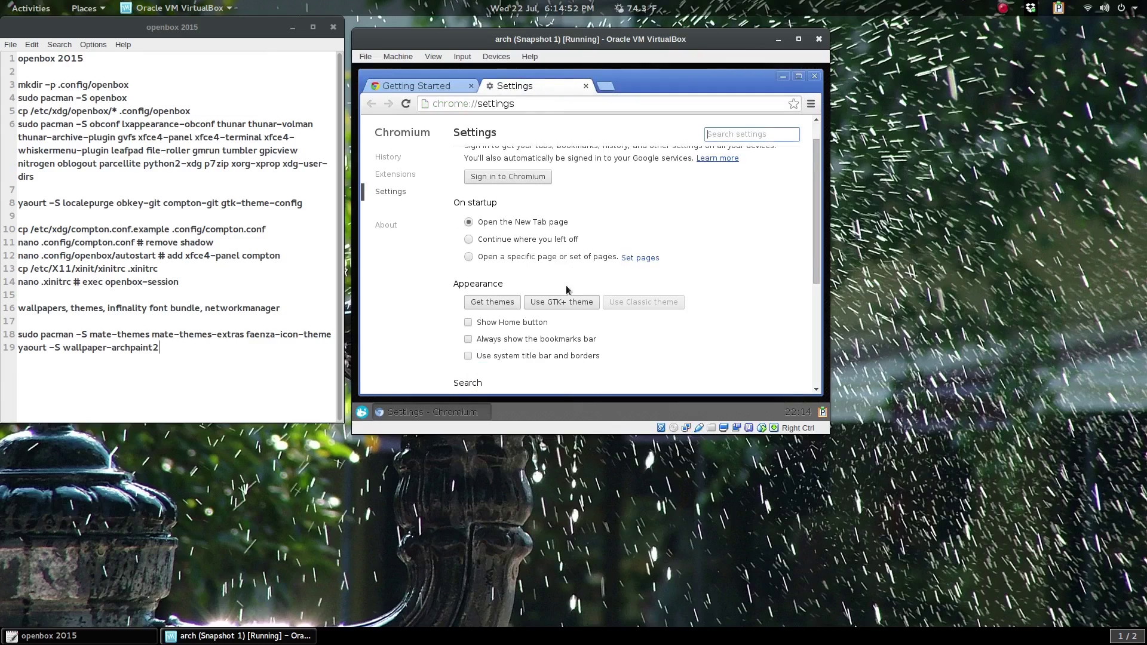
left_click(569, 306)
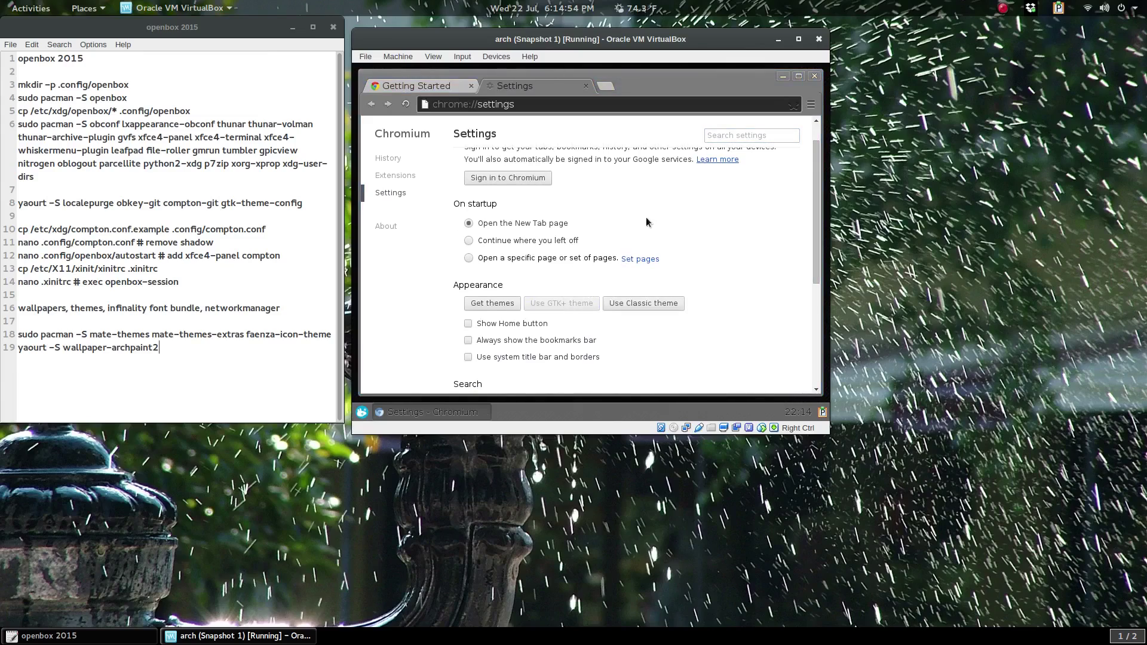
scroll(637, 232, "down", 1)
left_click(514, 291)
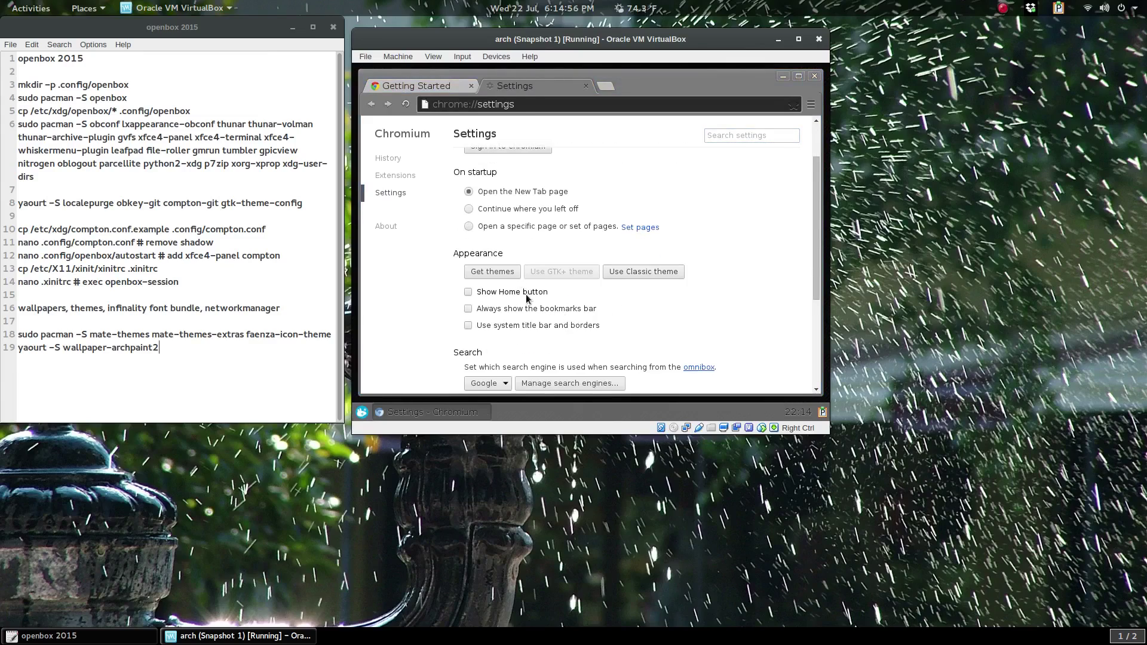
left_click(549, 334)
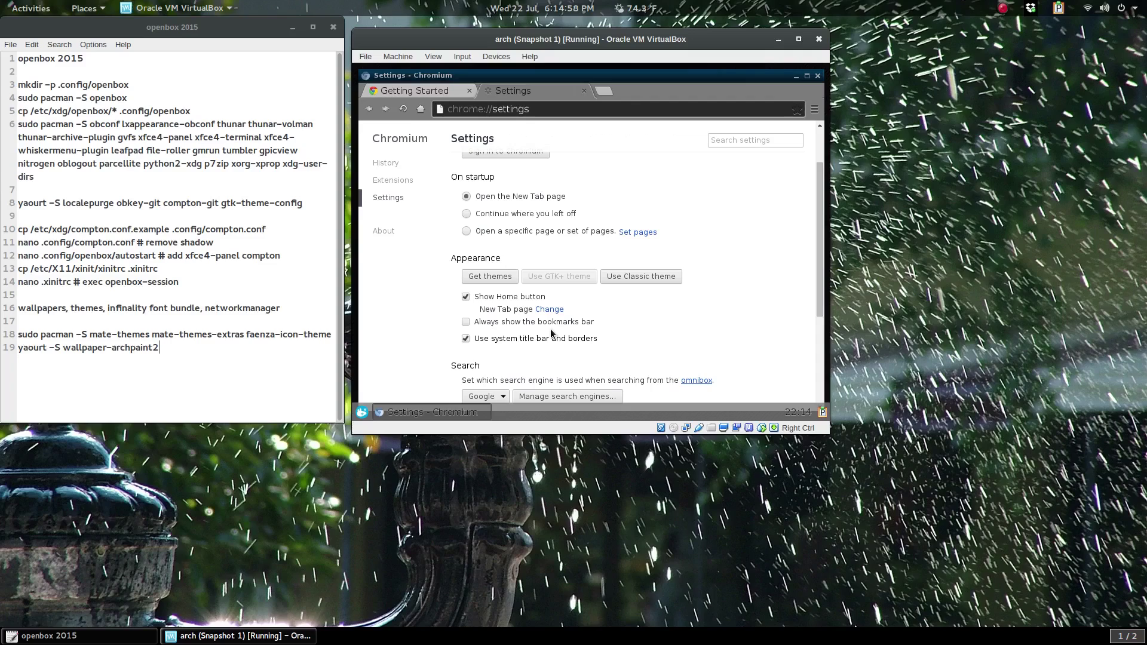
Close Chromium, relaunch it from the Openbox menu to check its new look, then close it
left_click(585, 91)
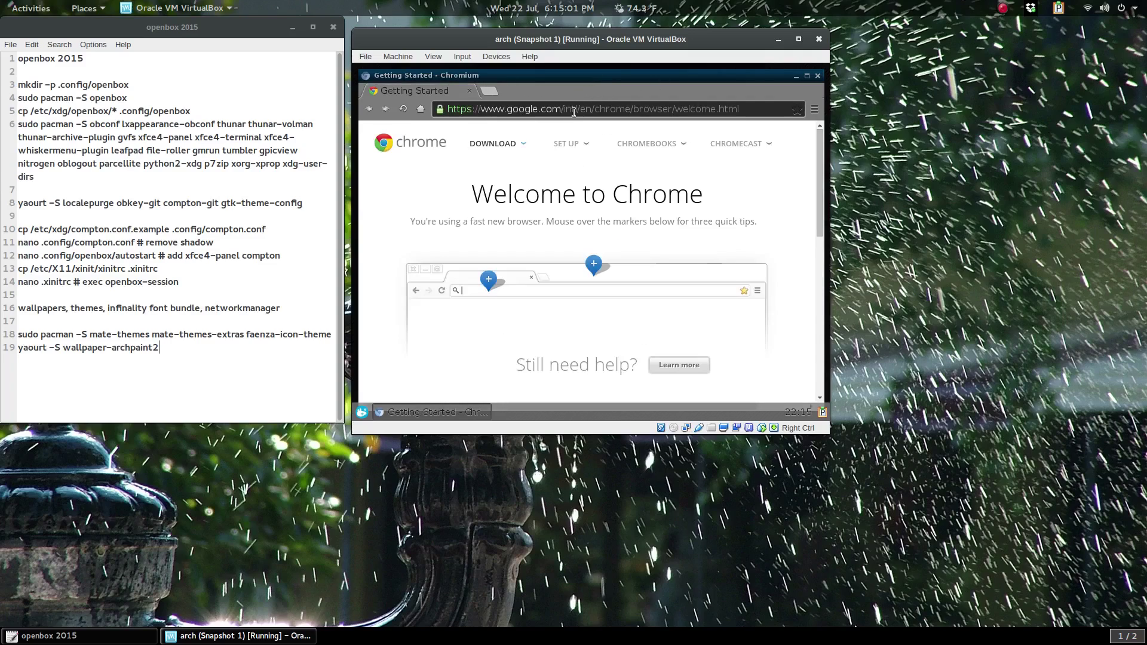
left_click(818, 76)
right_click(586, 166)
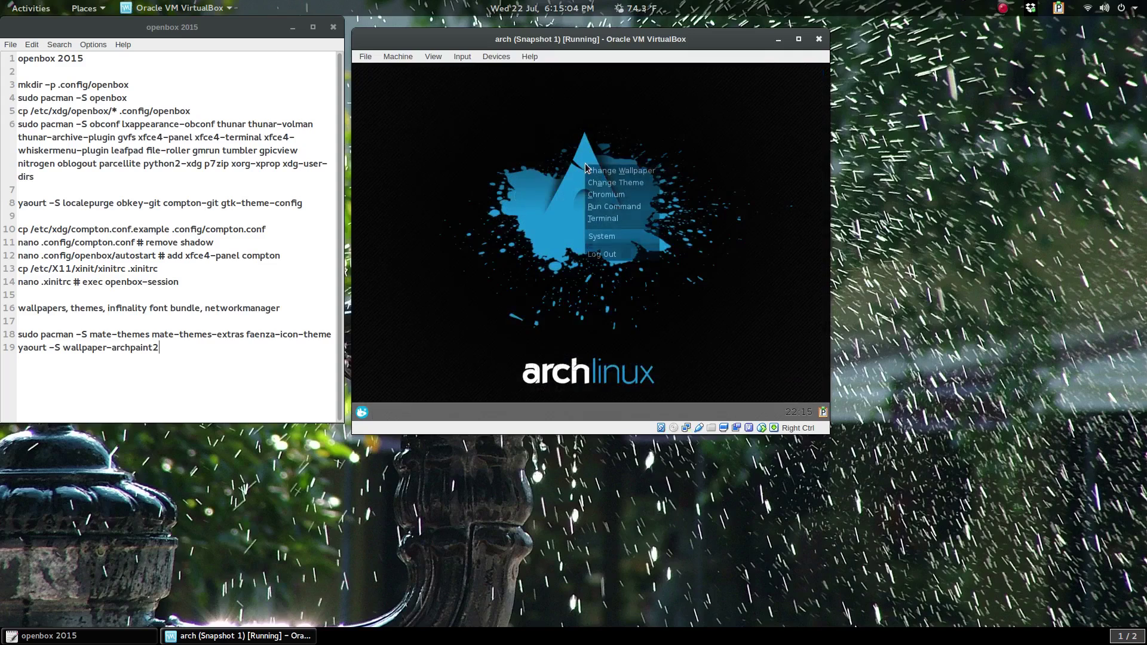
left_click(610, 196)
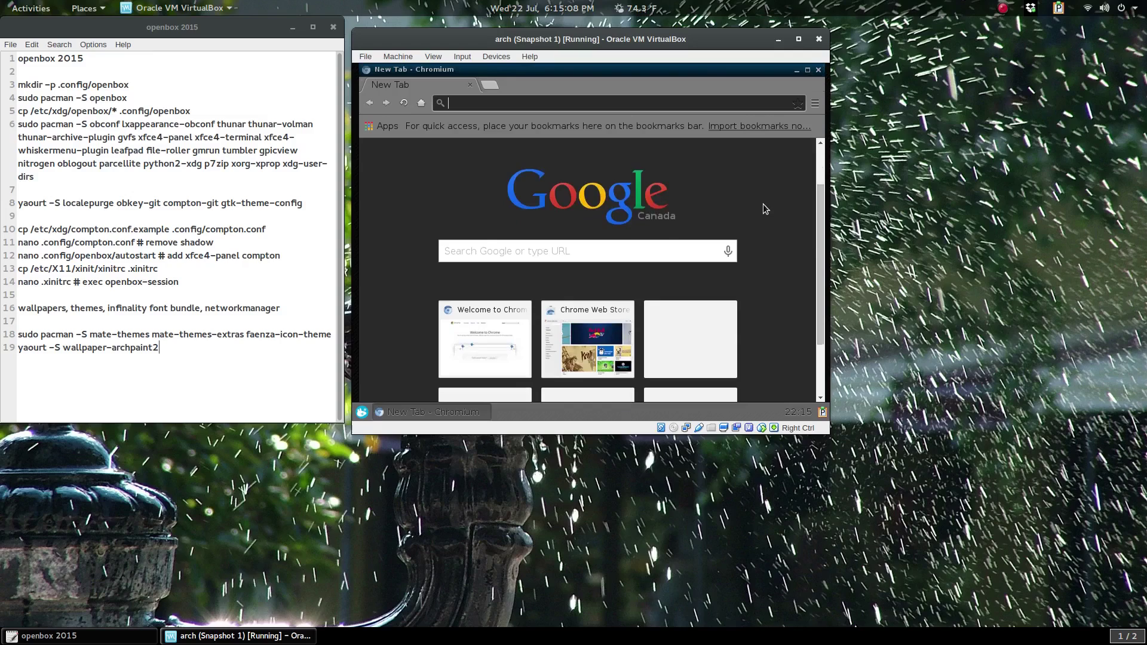
left_click(818, 71)
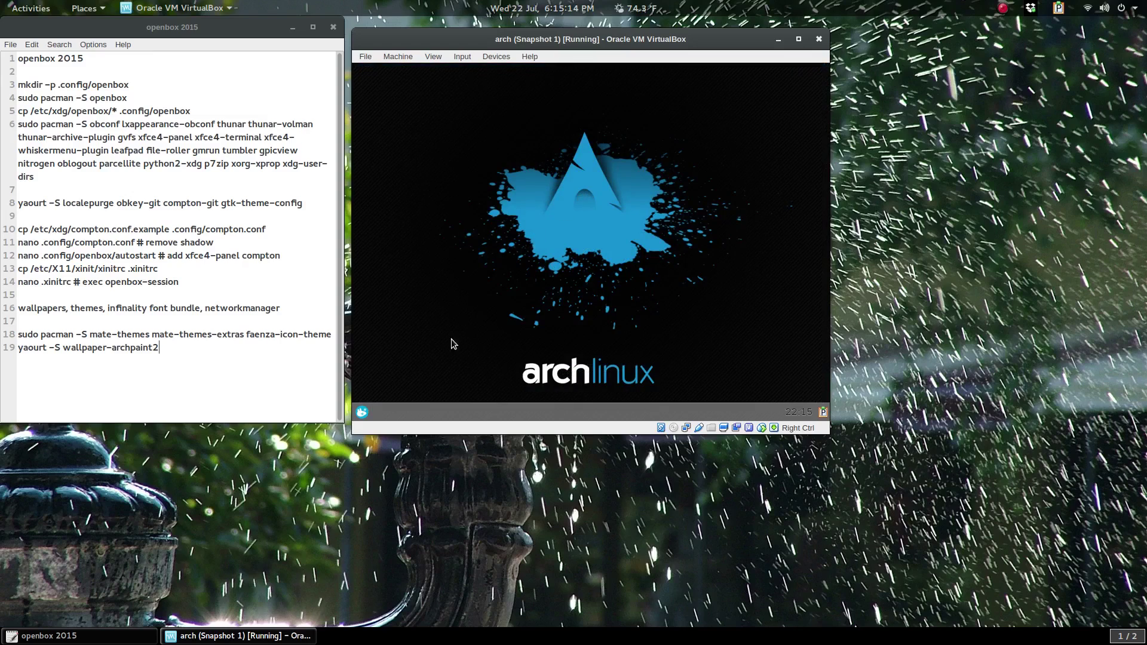
Set the Whisker Menu button icon to distributor-logo-archlinux from Location Icons in its properties
right_click(364, 412)
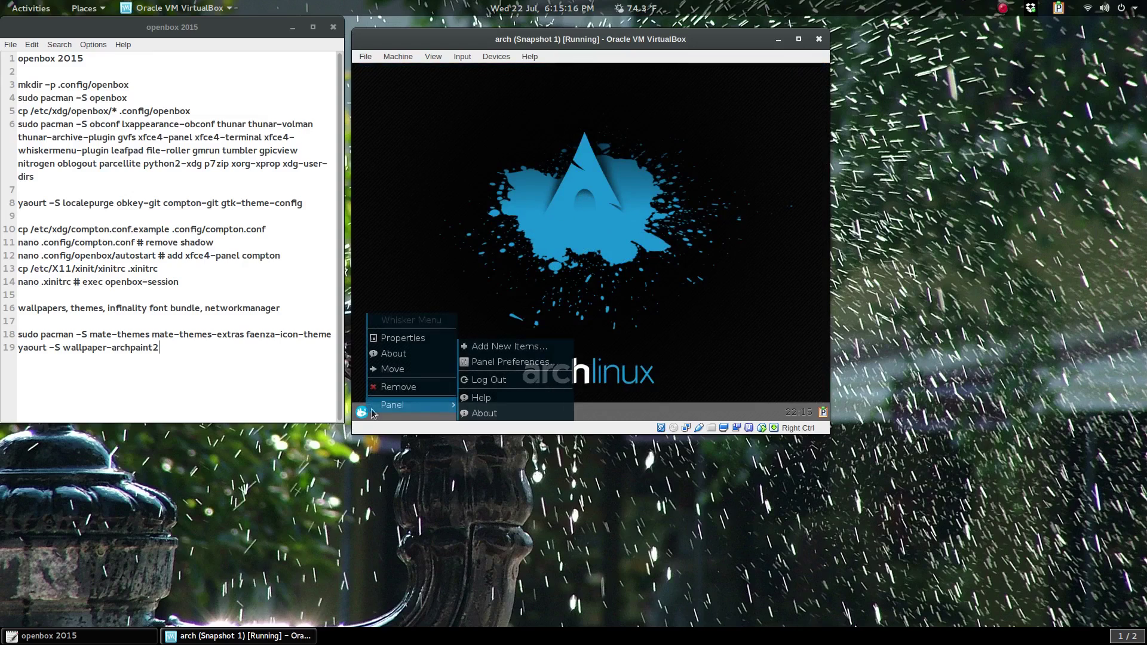
left_click(402, 338)
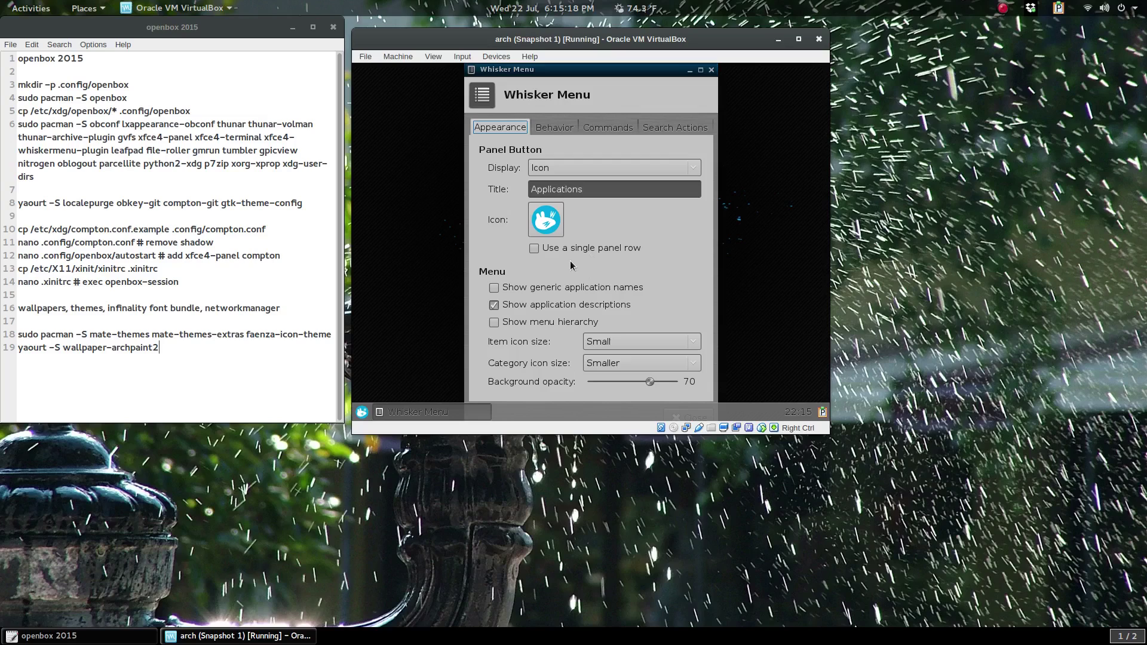
left_click(548, 222)
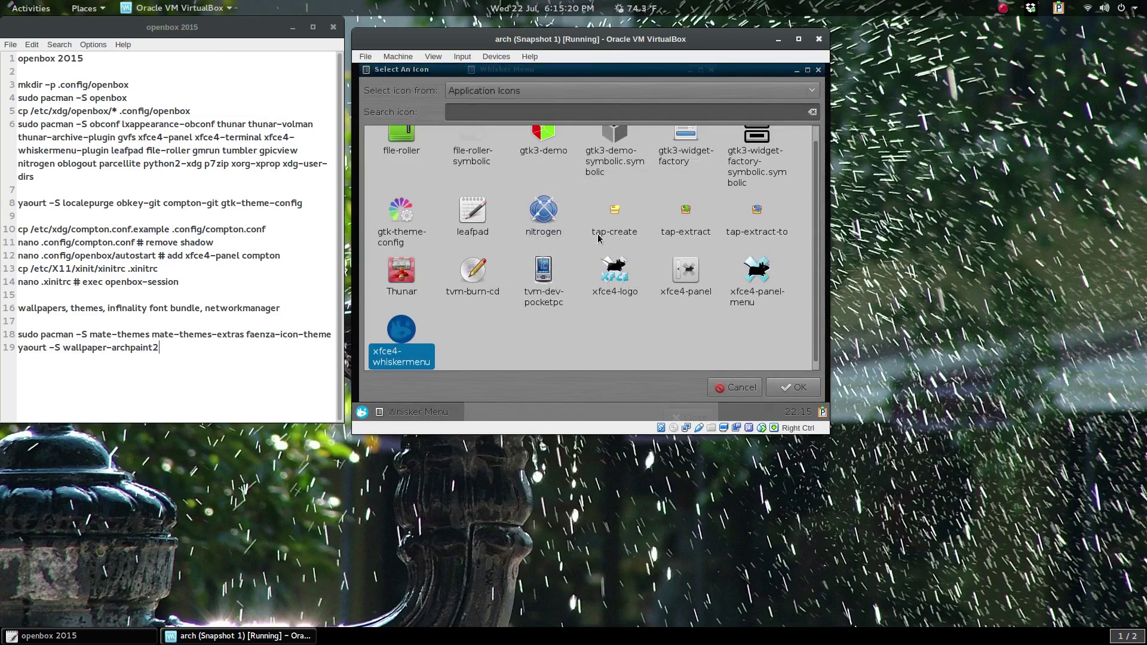
left_click(543, 94)
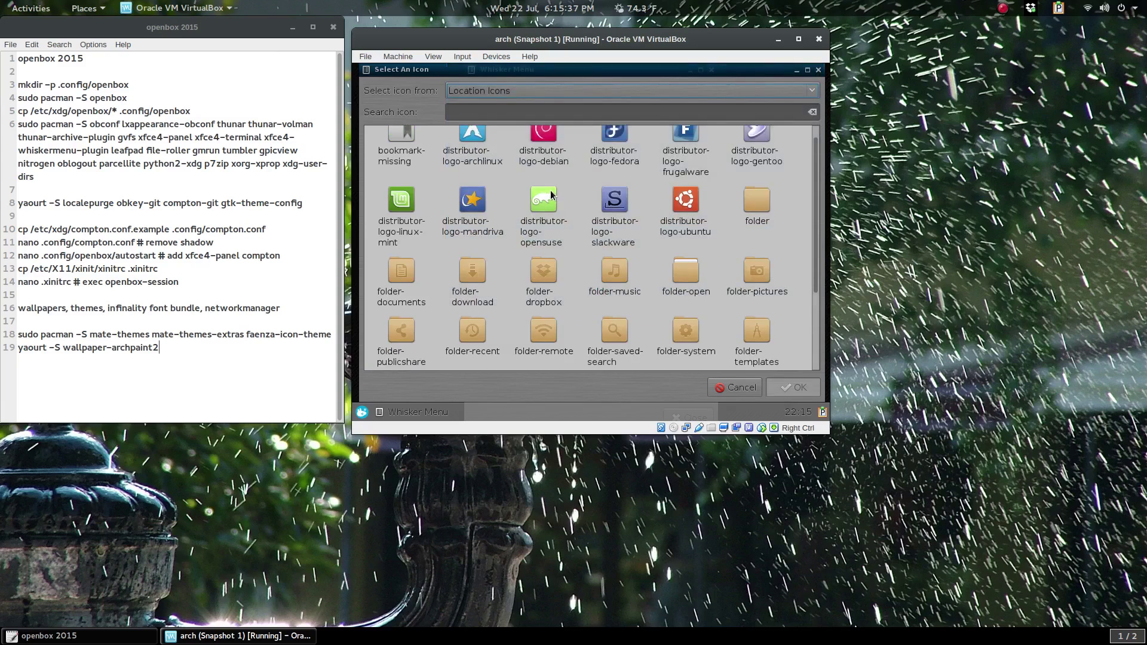
scroll(552, 195, "up", 1)
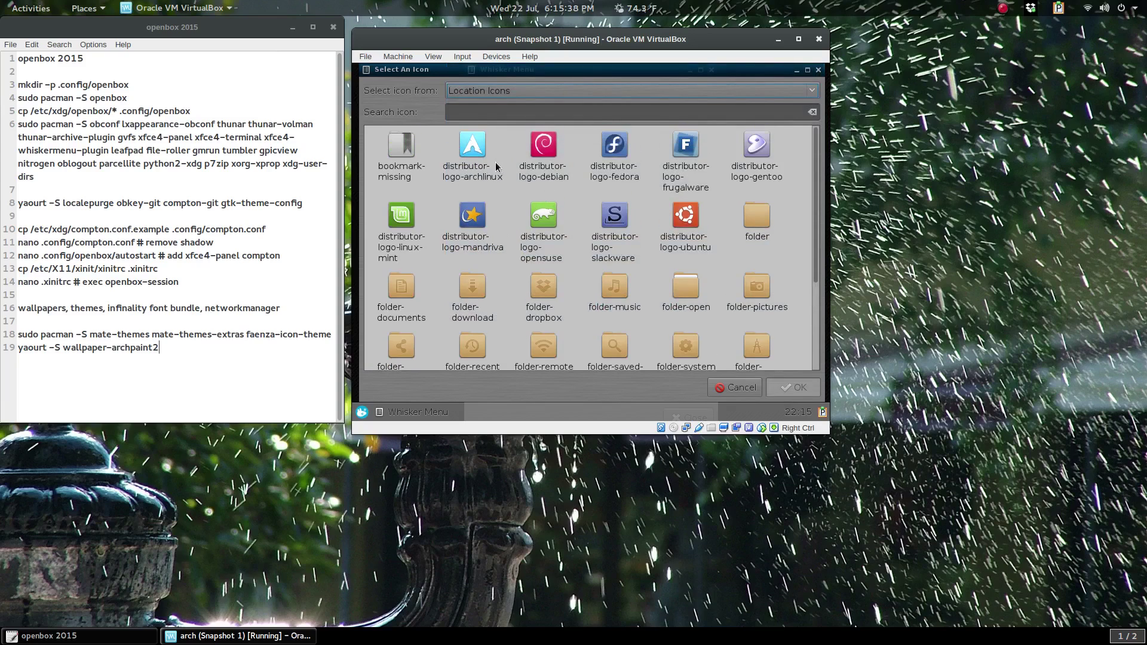
left_click(472, 167)
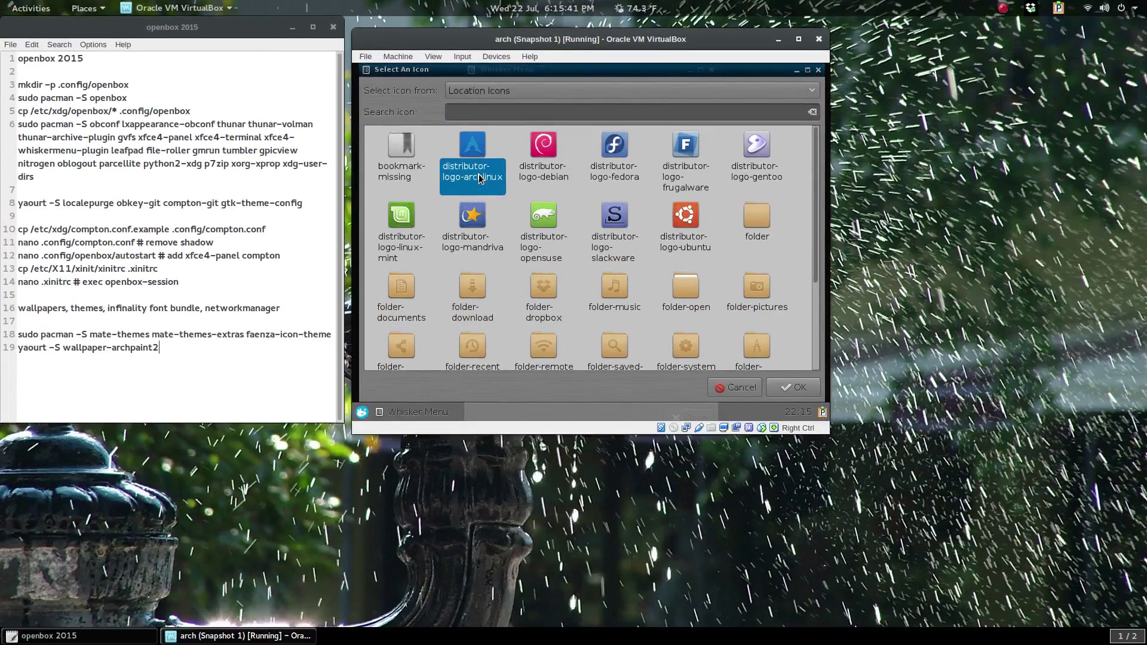
left_click(794, 387)
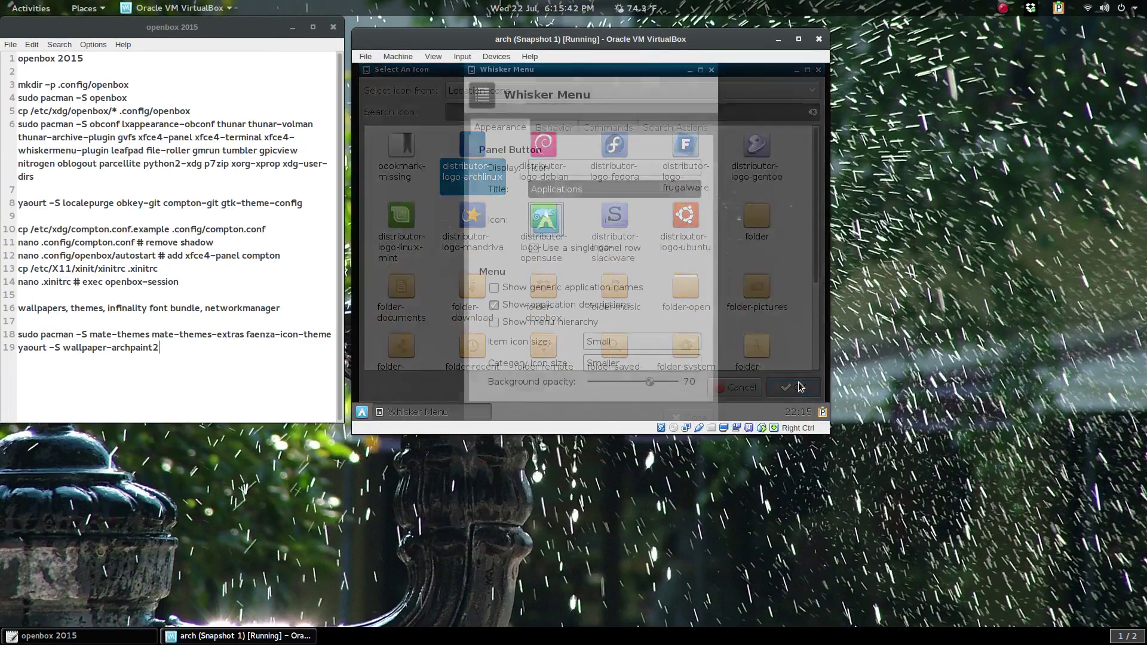
left_click(711, 70)
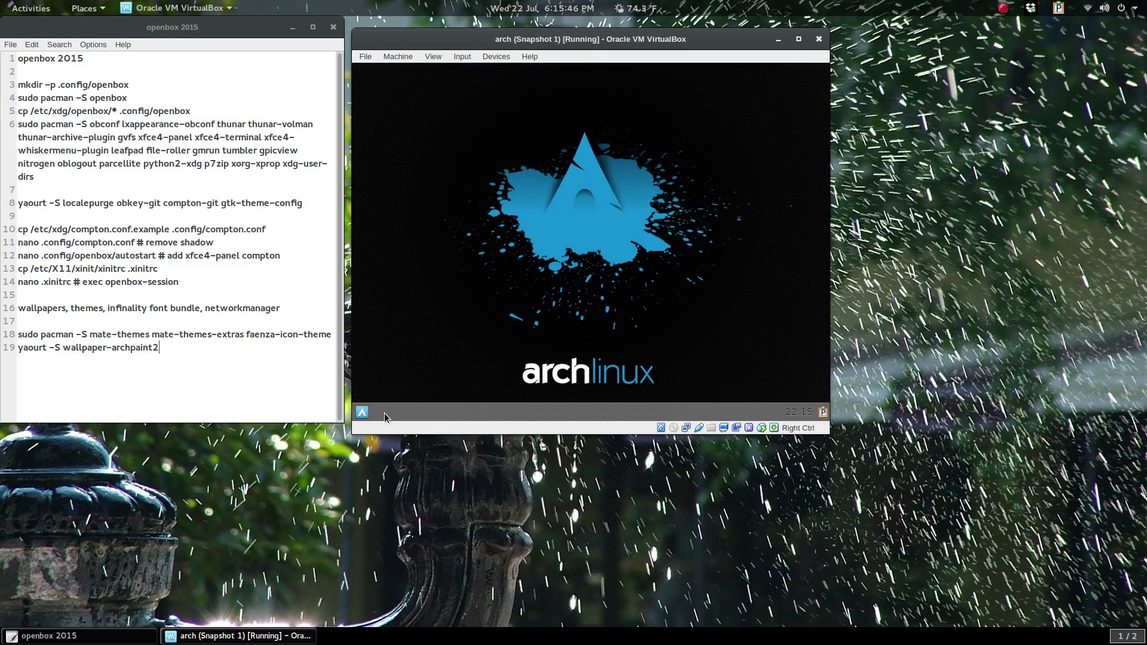
Open and close the Whisker menu with the panel button and the Super key to check it
left_click(361, 412)
left_click(592, 280)
key("super")
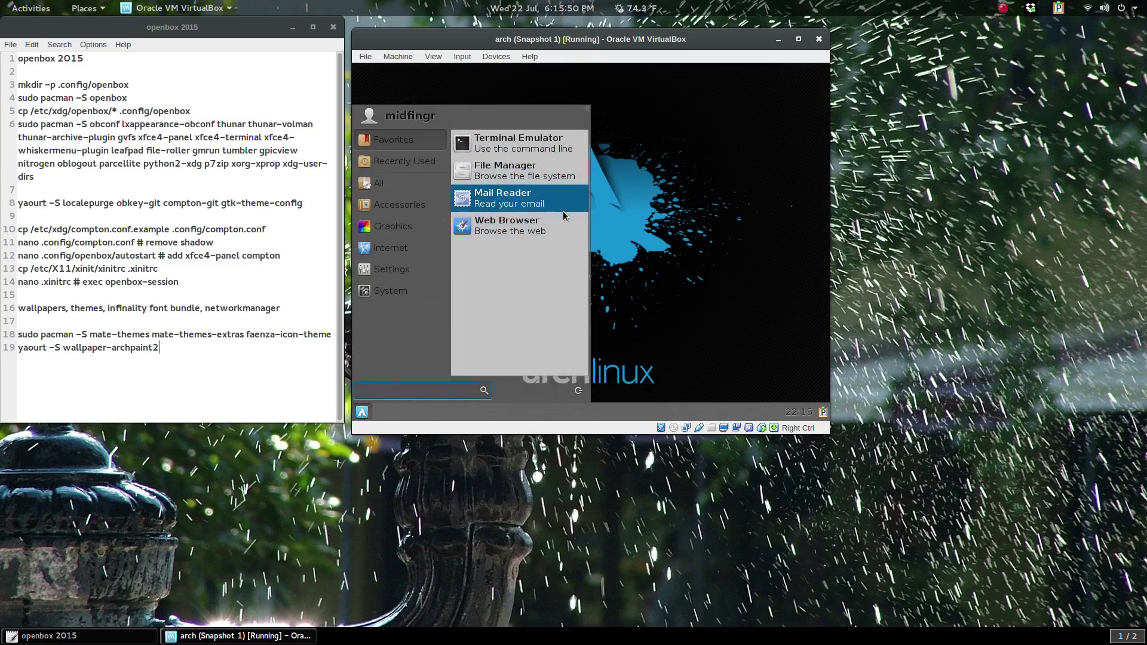
key("super")
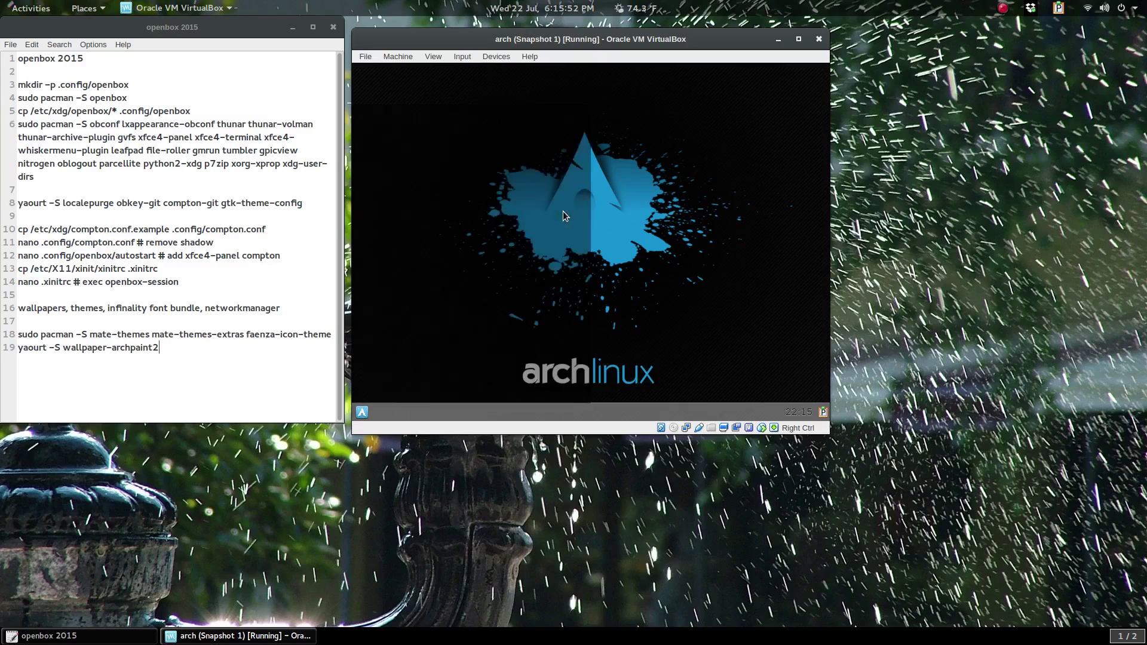
key("super")
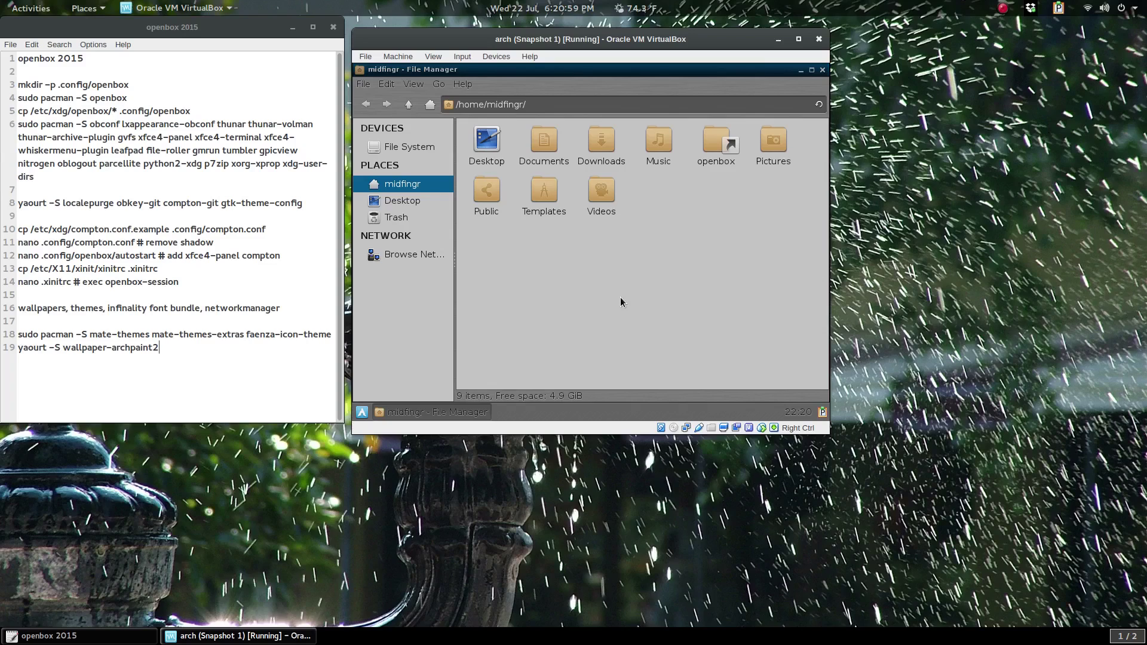
Show hidden files in the home folder with Ctrl+H and open .gtkrc-2.0 in the text editor
key("ctrl+h")
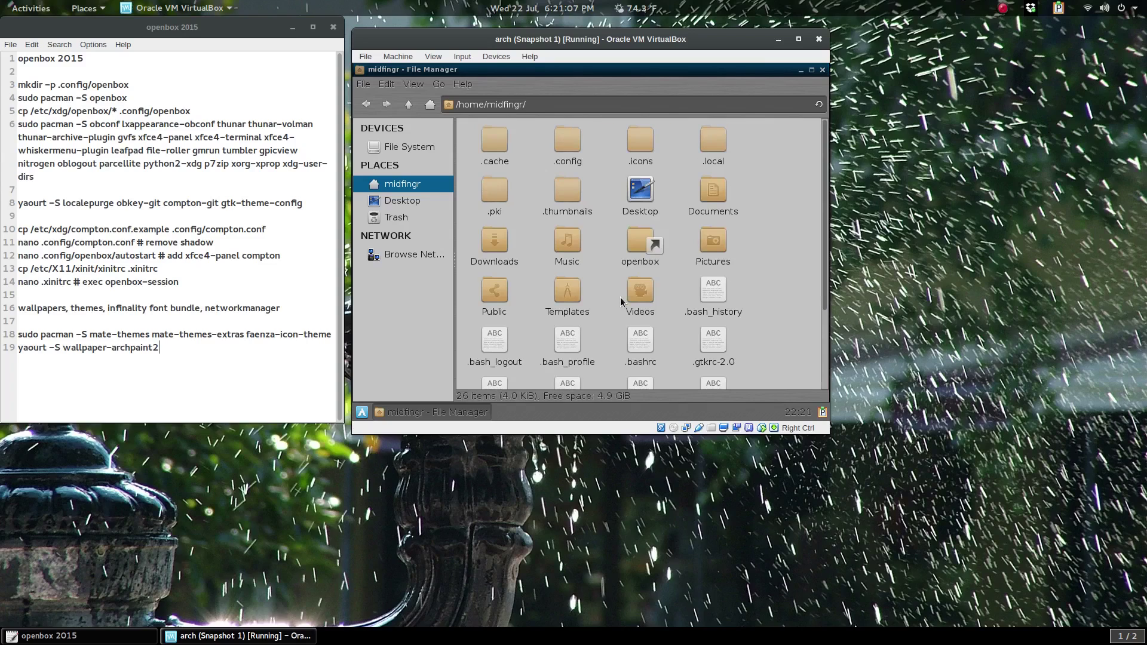
scroll(622, 302, "down", 1)
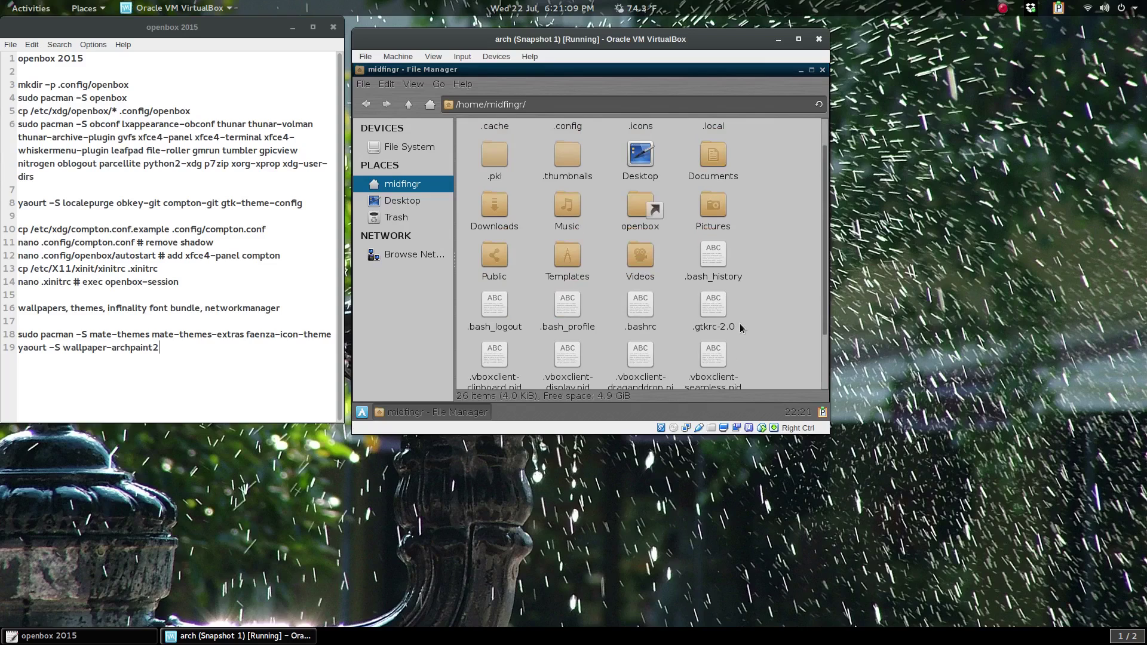
double_click(714, 308)
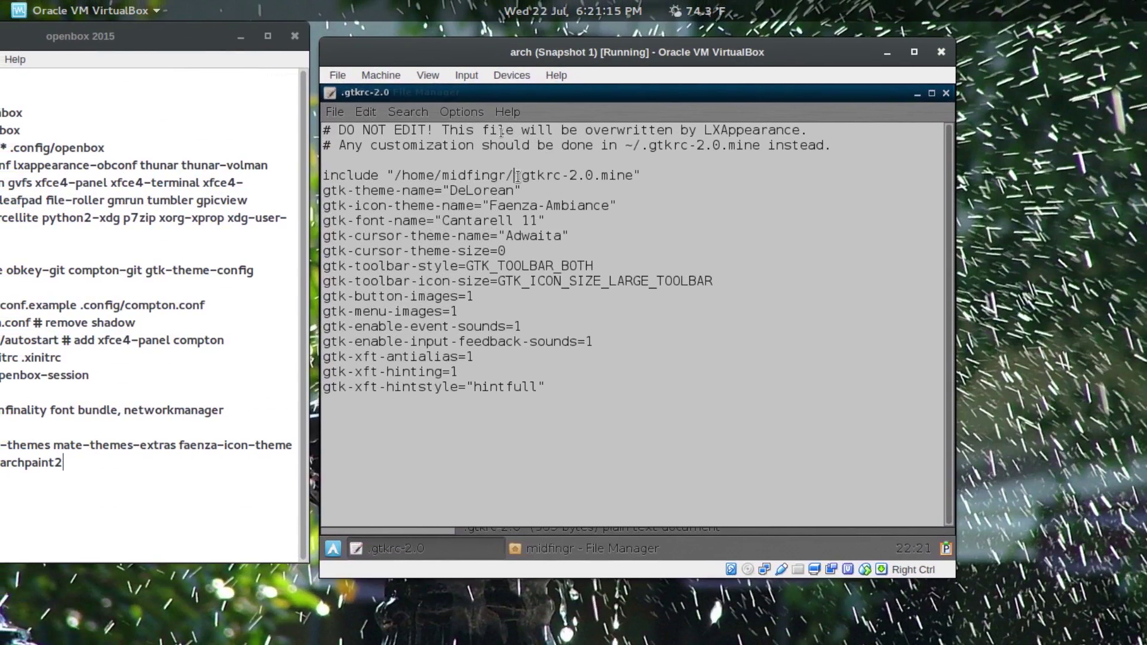
Select the .gtkrc-2.0.mine file name on the include line for copying
left_click_drag(516, 178, 597, 180)
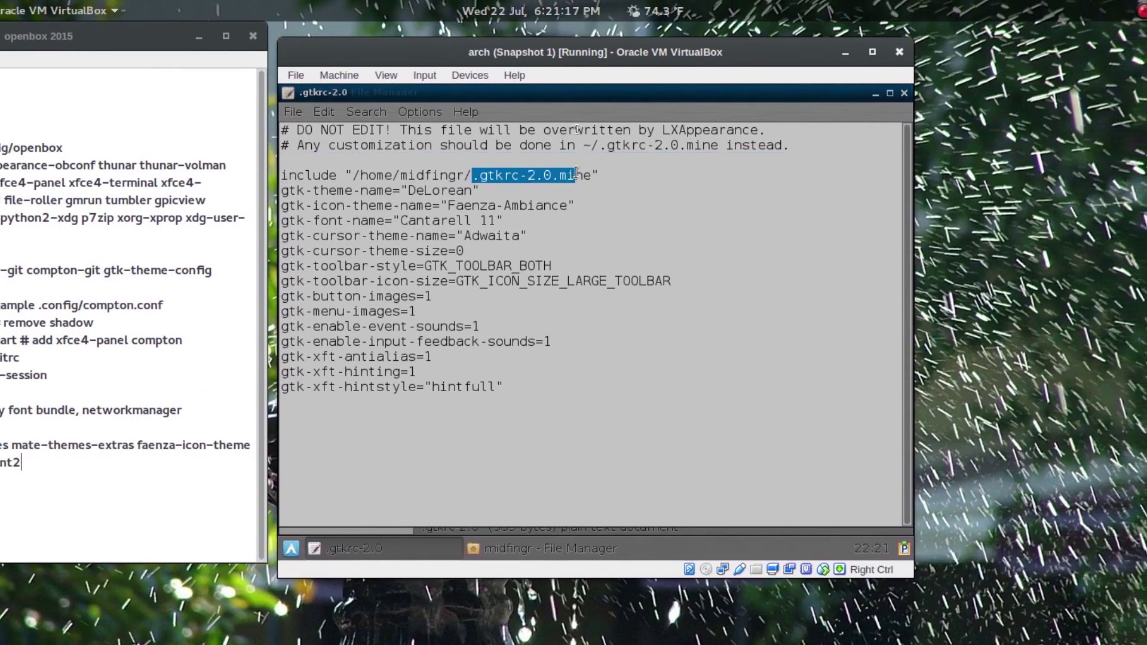
left_click(601, 175)
right_click(601, 175)
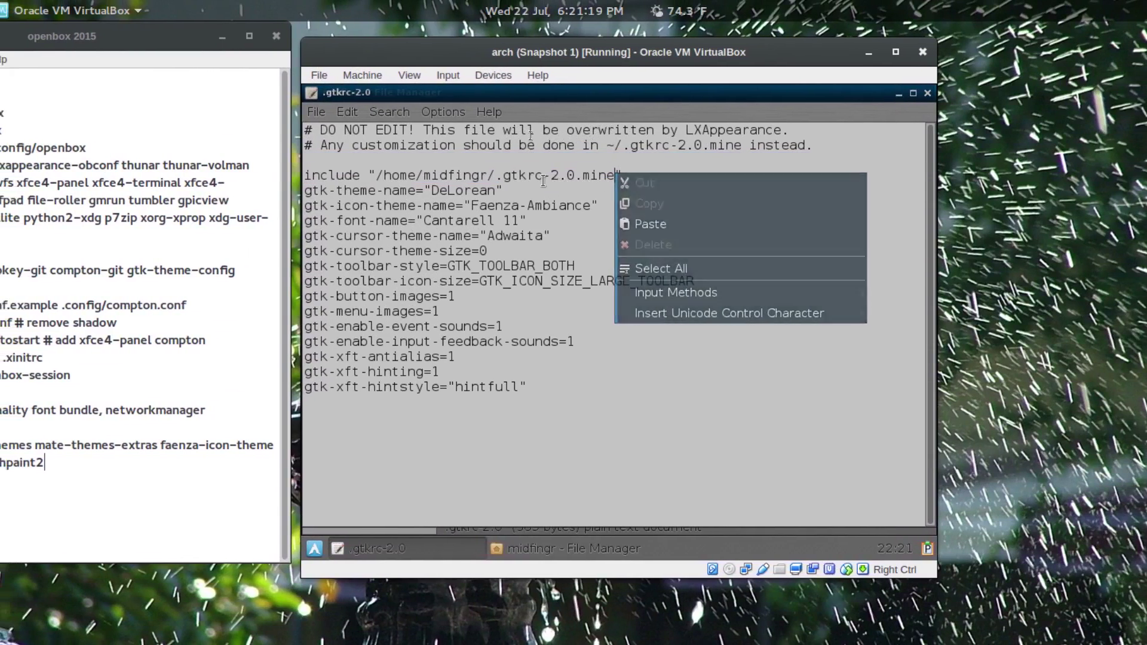
left_click(480, 177)
double_click(481, 177)
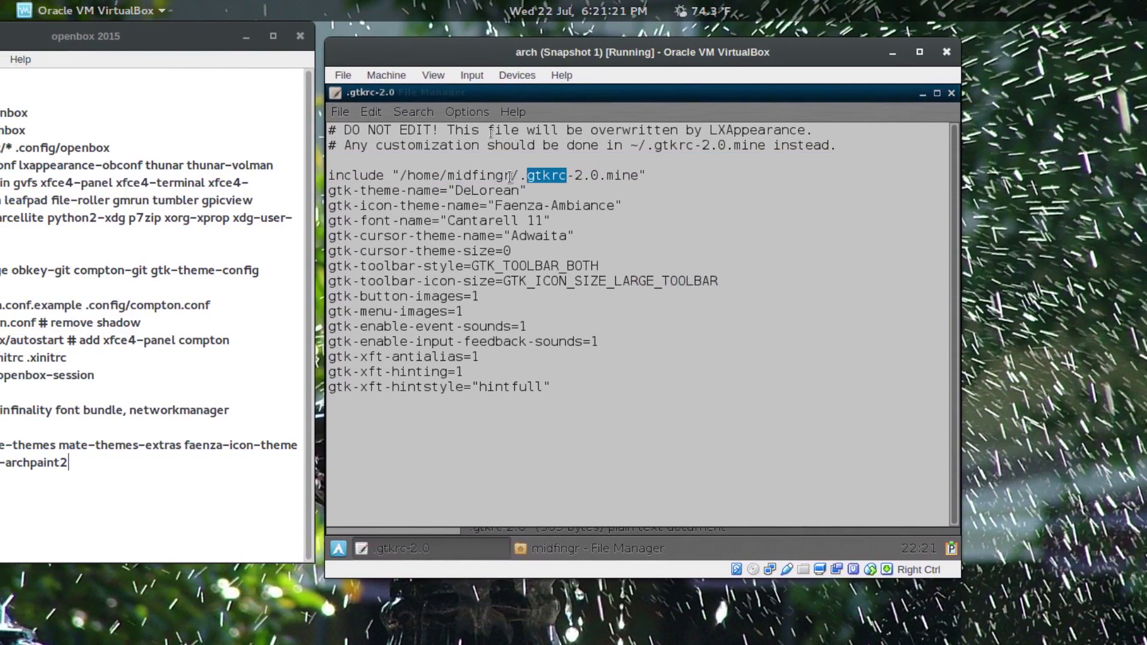
left_click_drag(515, 177, 607, 175)
key("ctrl+c")
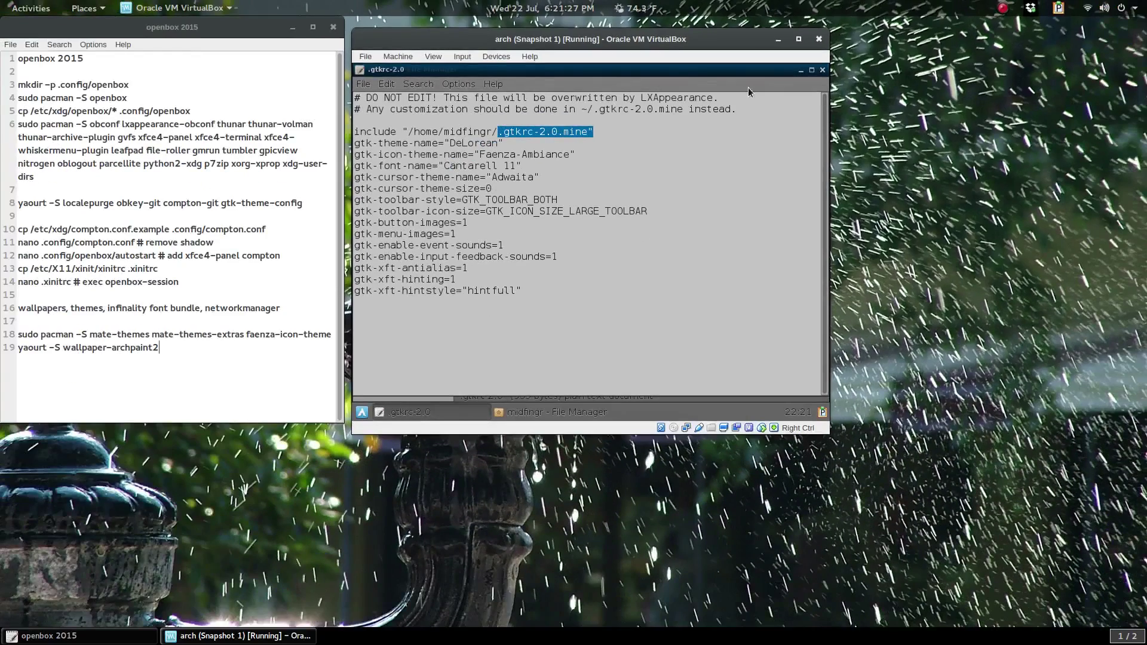
Close the editor and create an empty file named .gtkrc-2.0.mine in the home folder
left_click(823, 70)
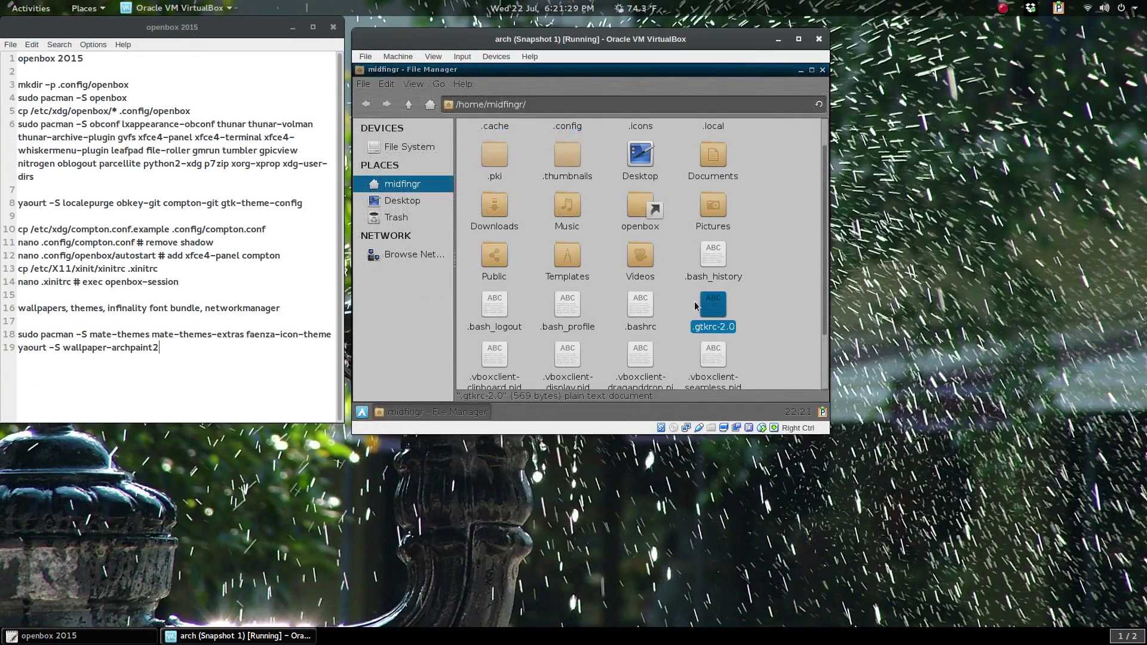
right_click(760, 284)
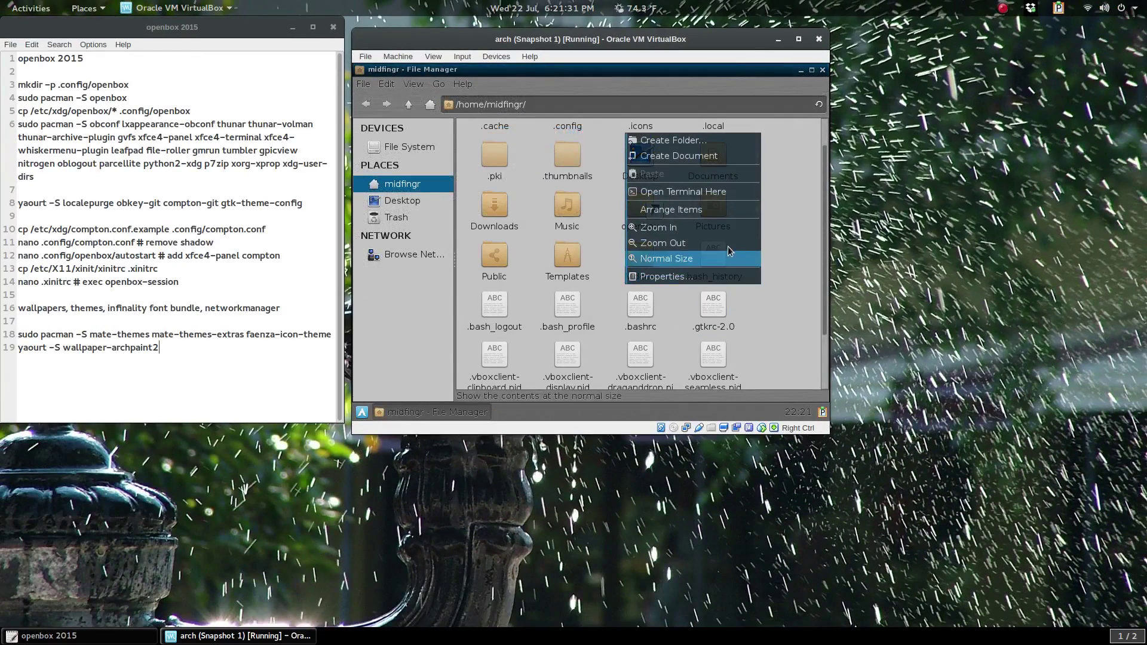
mouse_move(705, 157)
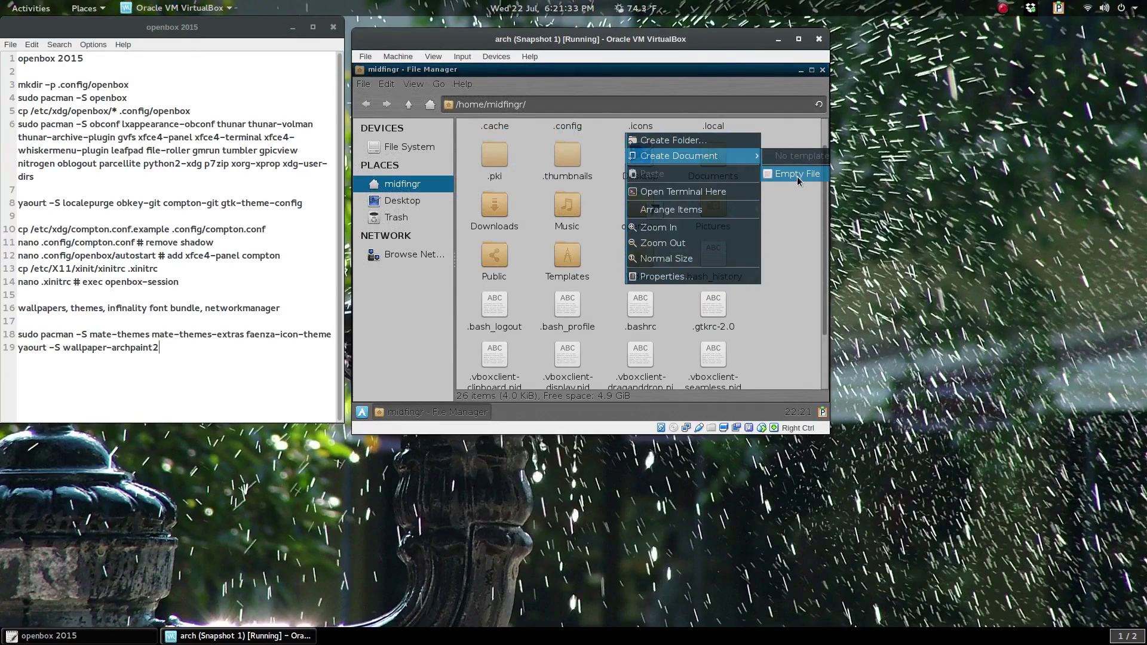
left_click(796, 176)
key("ctrl+v")
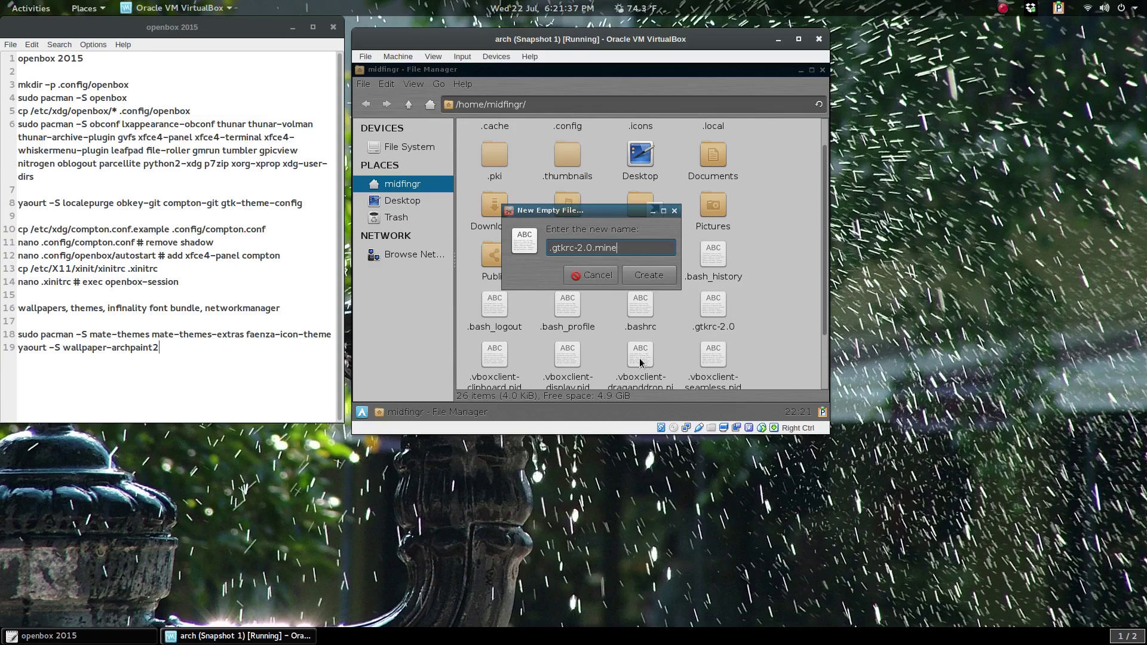
left_click(648, 275)
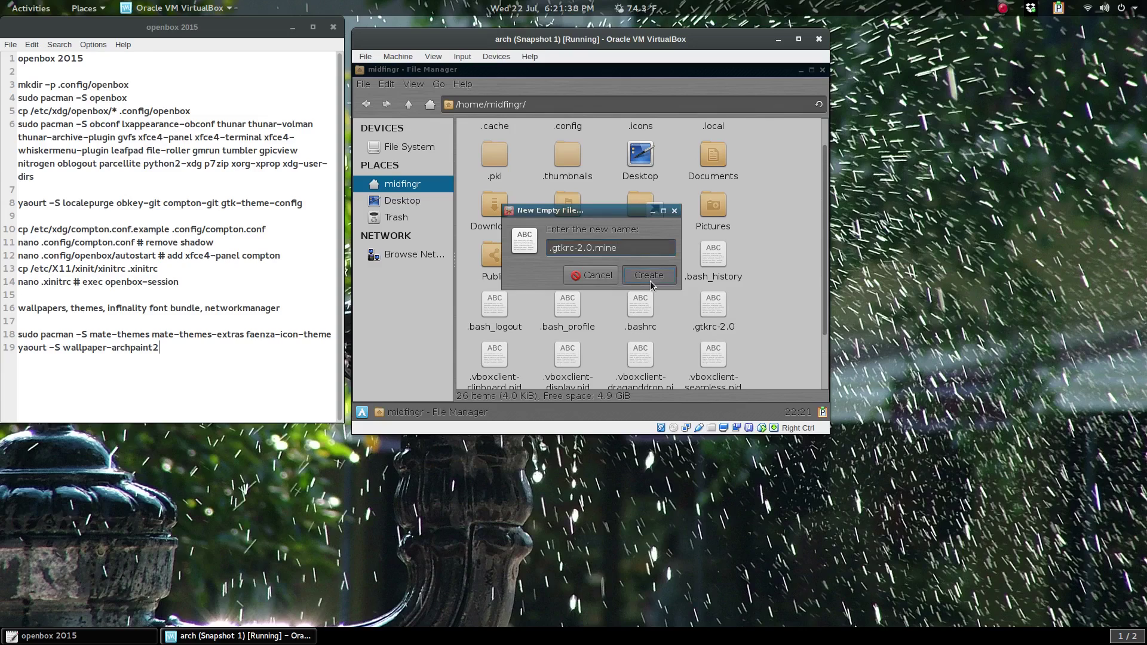
Open a terminal in the home folder from the folder's context menu
left_click(774, 332)
scroll(773, 332, "down", 2)
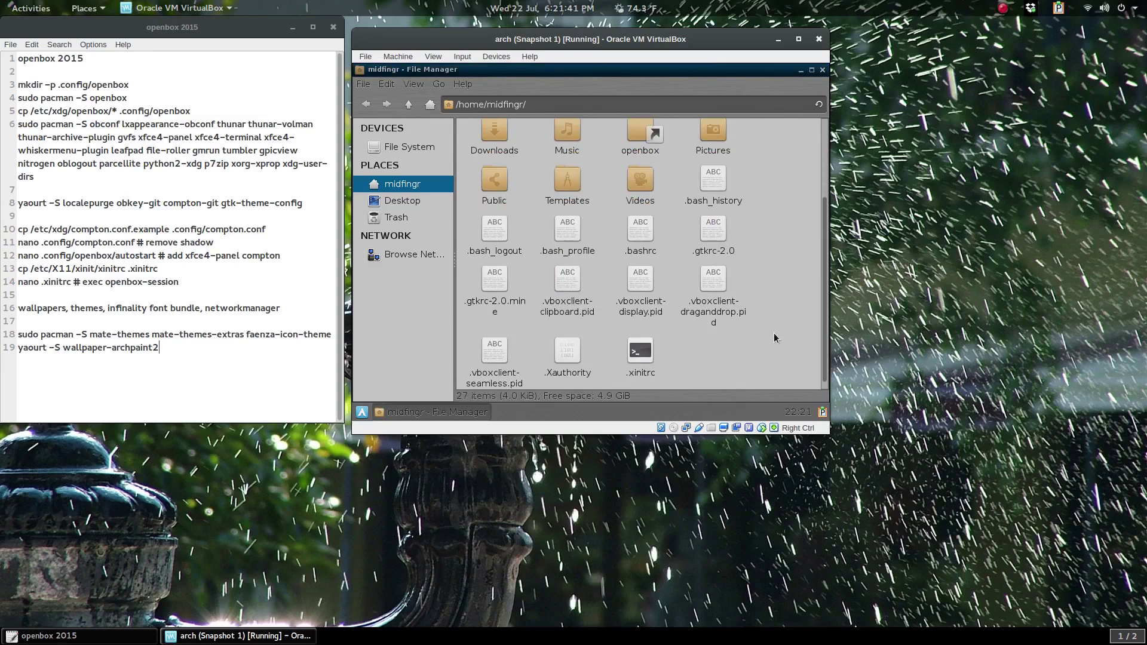
right_click(714, 345)
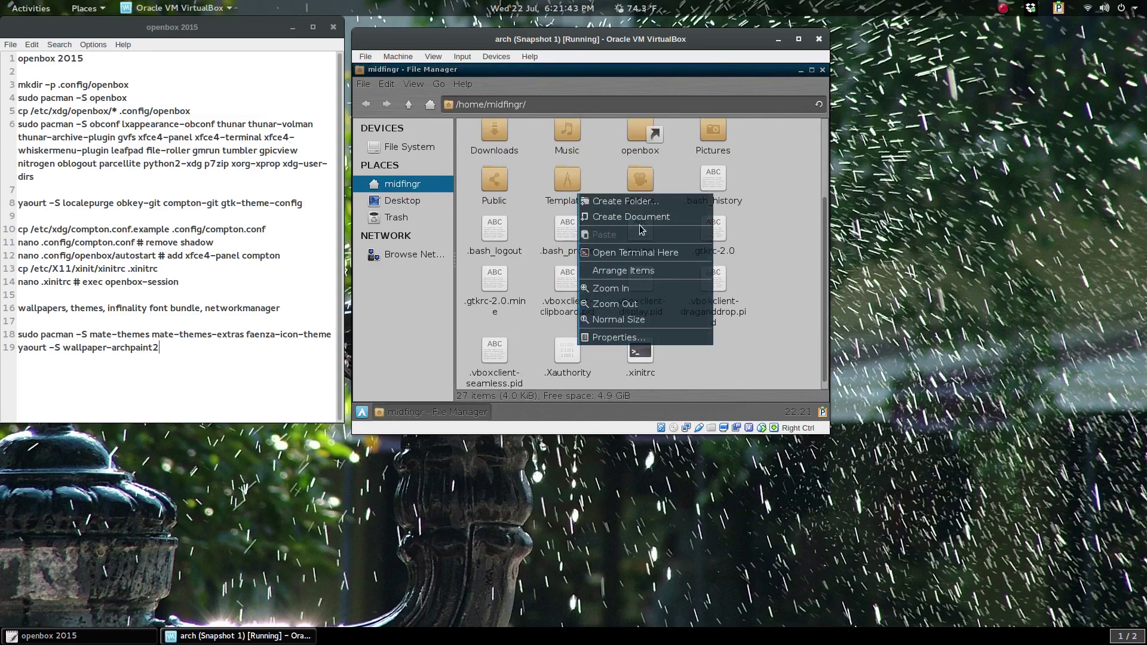
left_click(637, 253)
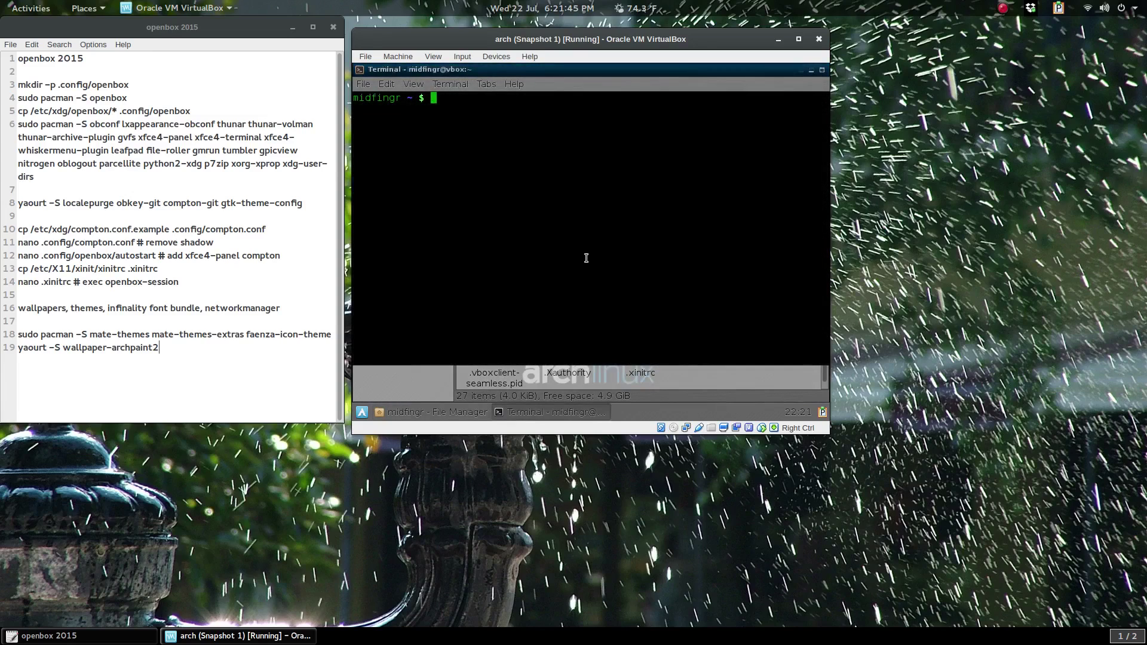
Enter 'cp .gtkrc-2.0 .gtkrc-2.0.back' in the terminal using Tab completion to back up the file
type("cp")
type(".gt")
key("Tab")
type("t")
key("Tab")
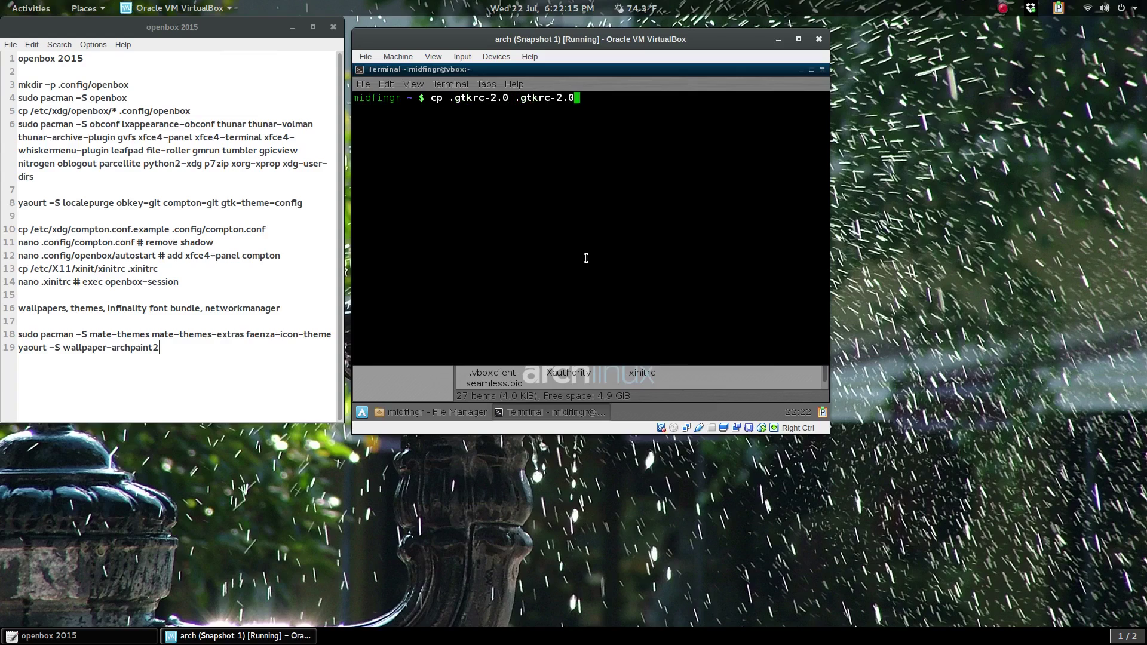
type(".back")
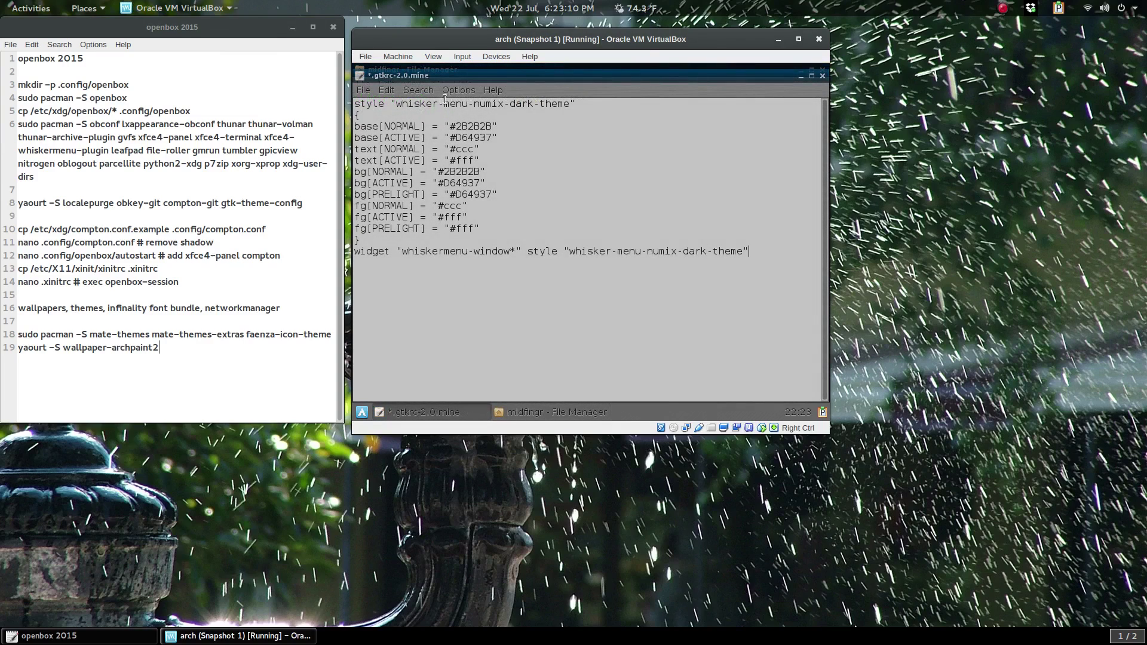
Open the applications menu and browse its Internet category to check the new style
left_click(362, 413)
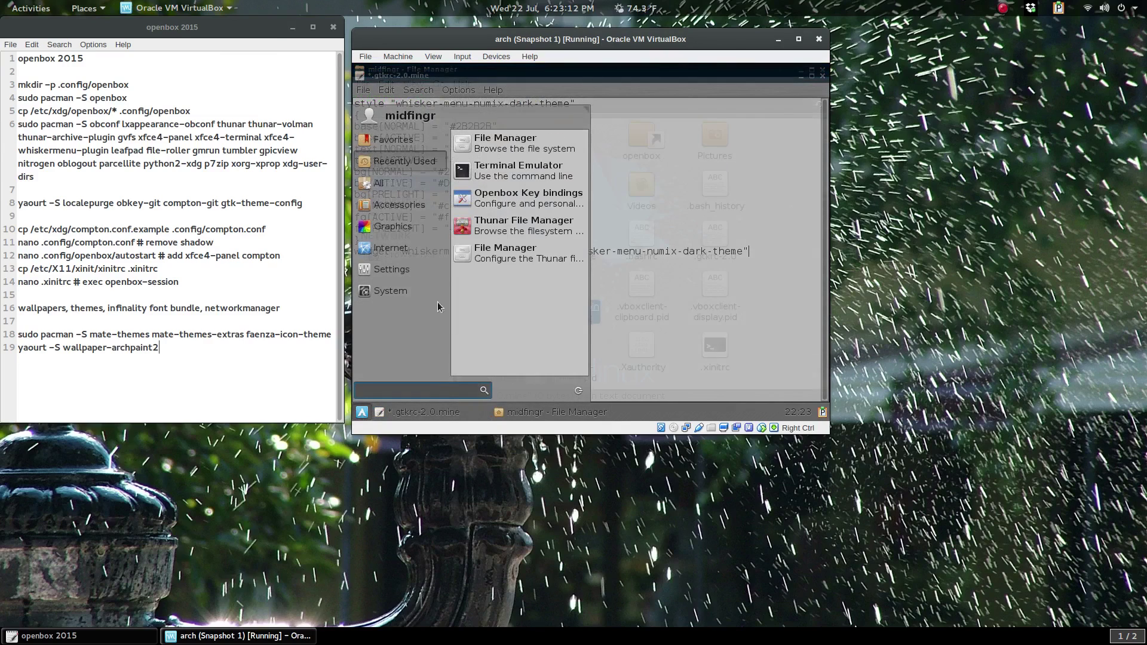
left_click(391, 248)
left_click(764, 207)
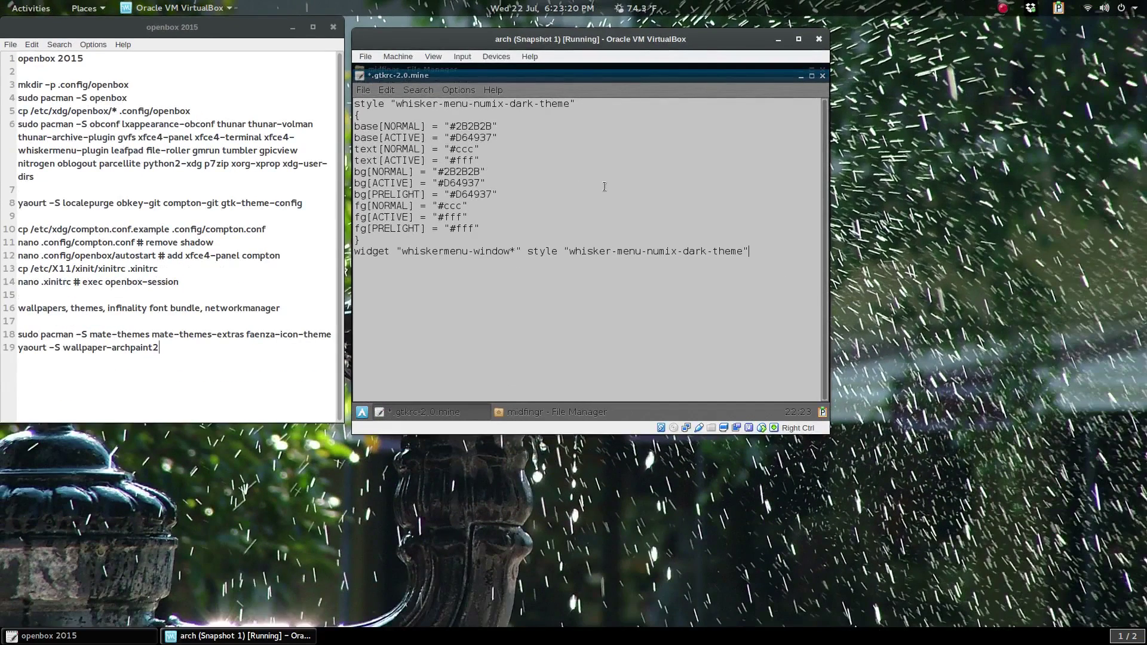
Close the editor and file manager with Ctrl+Q, log out, then reopen the applications menu
key("ctrl+q")
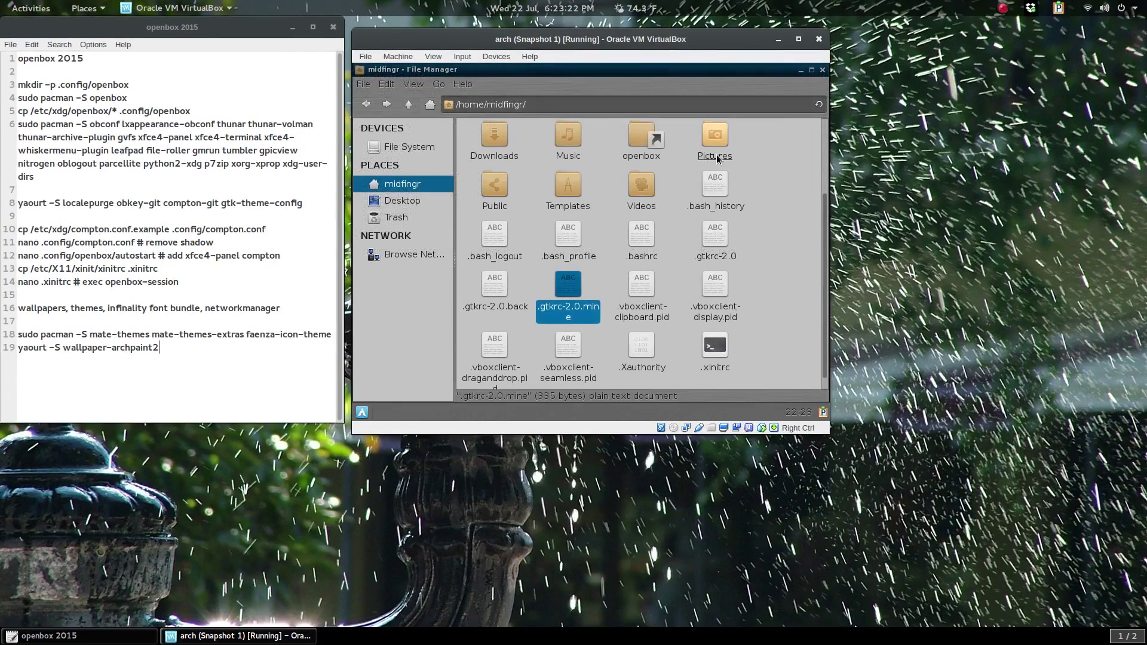
key("ctrl+q")
left_click(508, 267)
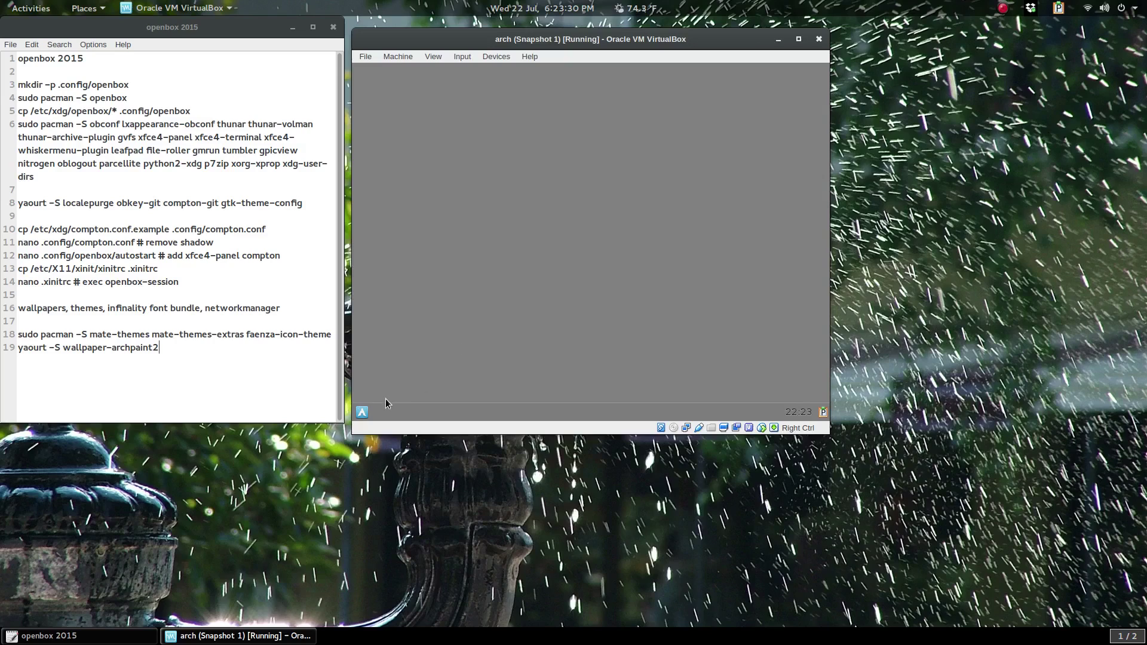
left_click(363, 412)
Run 'sudo systemctl enable NetworkManager' in the guest terminal
left_click(598, 177)
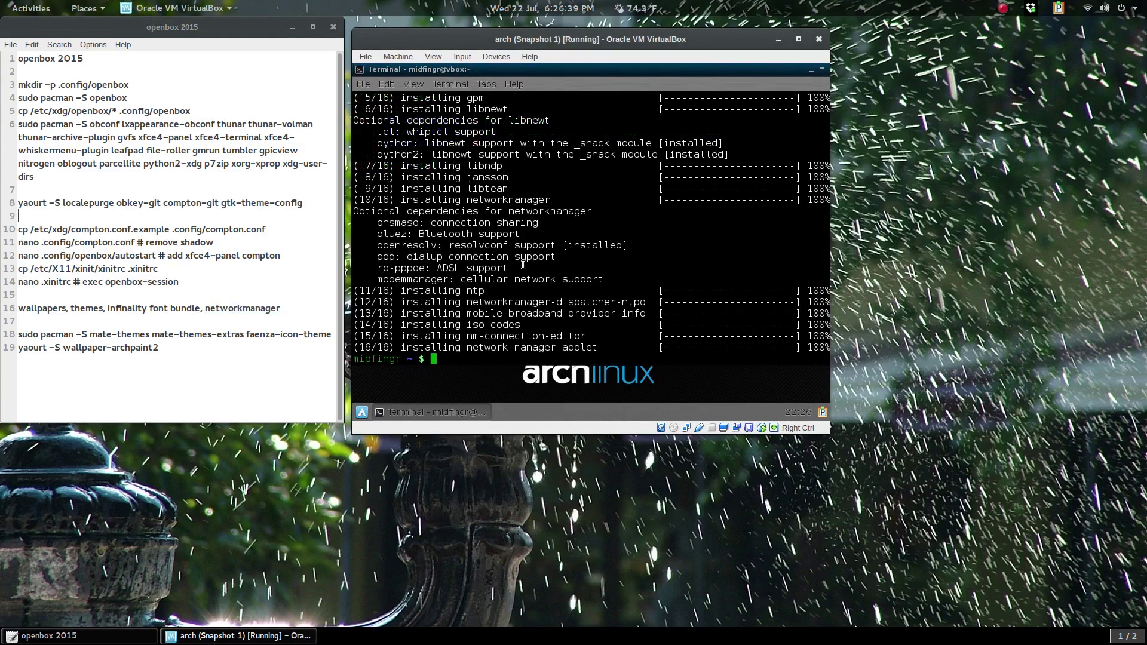
type("sudo s")
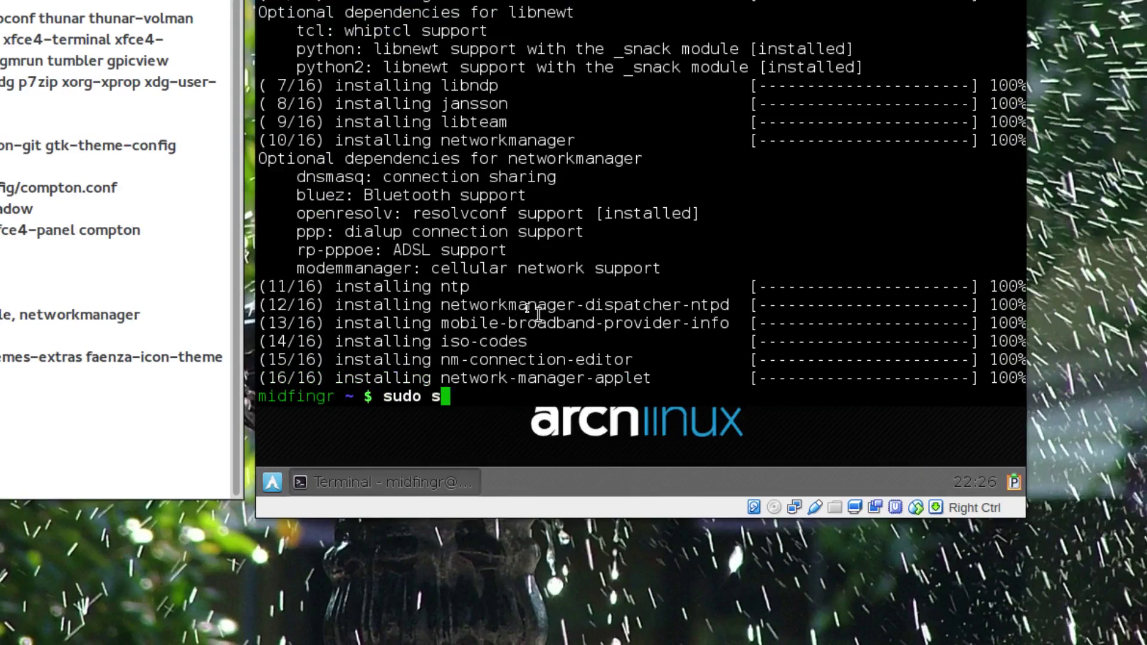
type("ystemctl ")
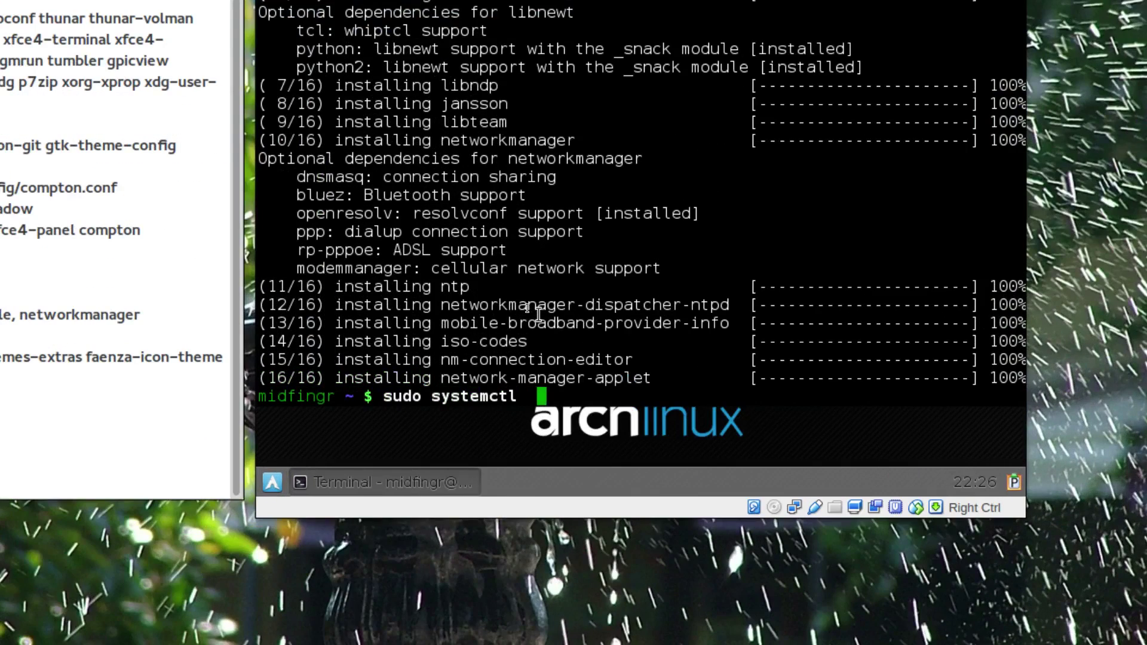
type("enable Ne")
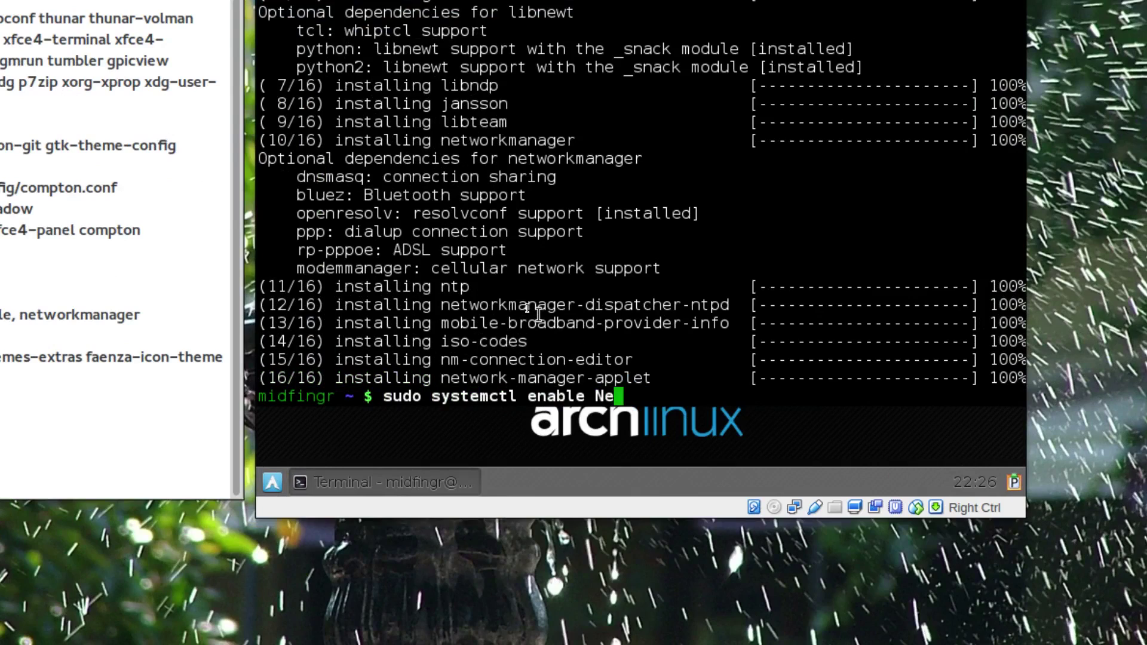
key("Tab")
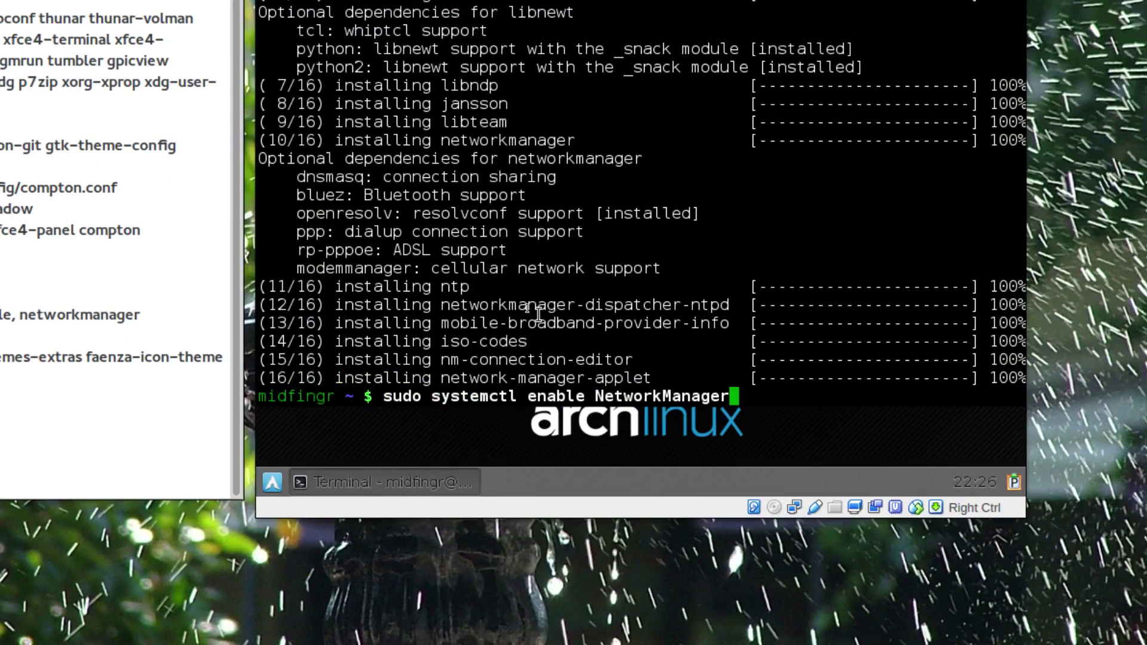
key("Return")
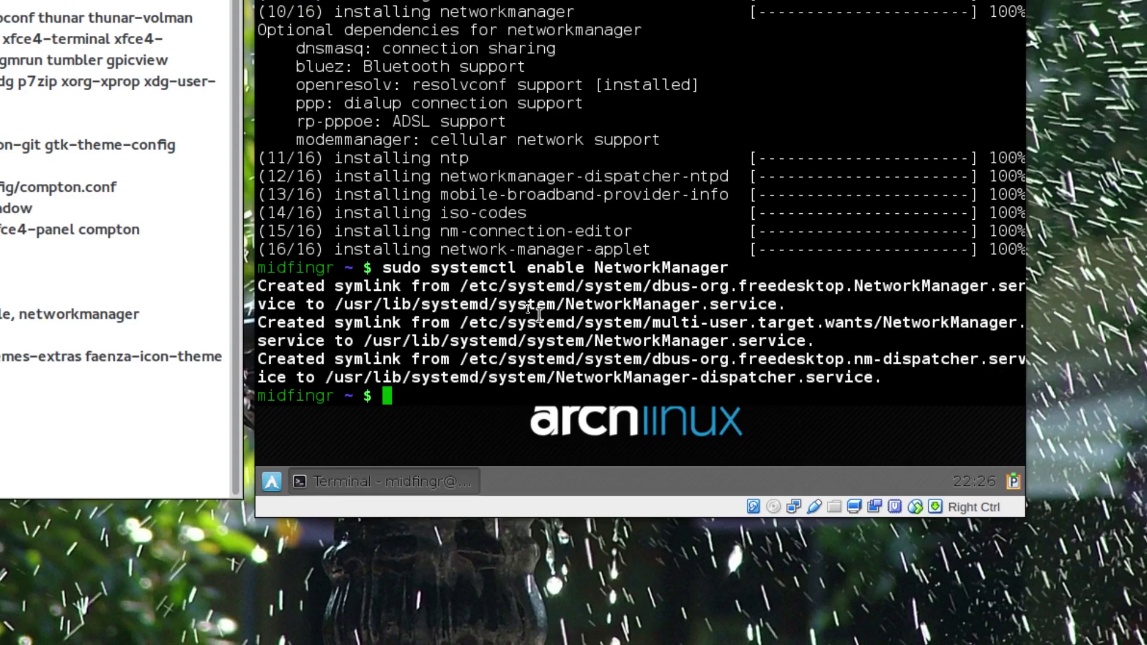
Run 'sudo systemctl enable ntpd', then close the terminal with Ctrl+D
type("sudo syst")
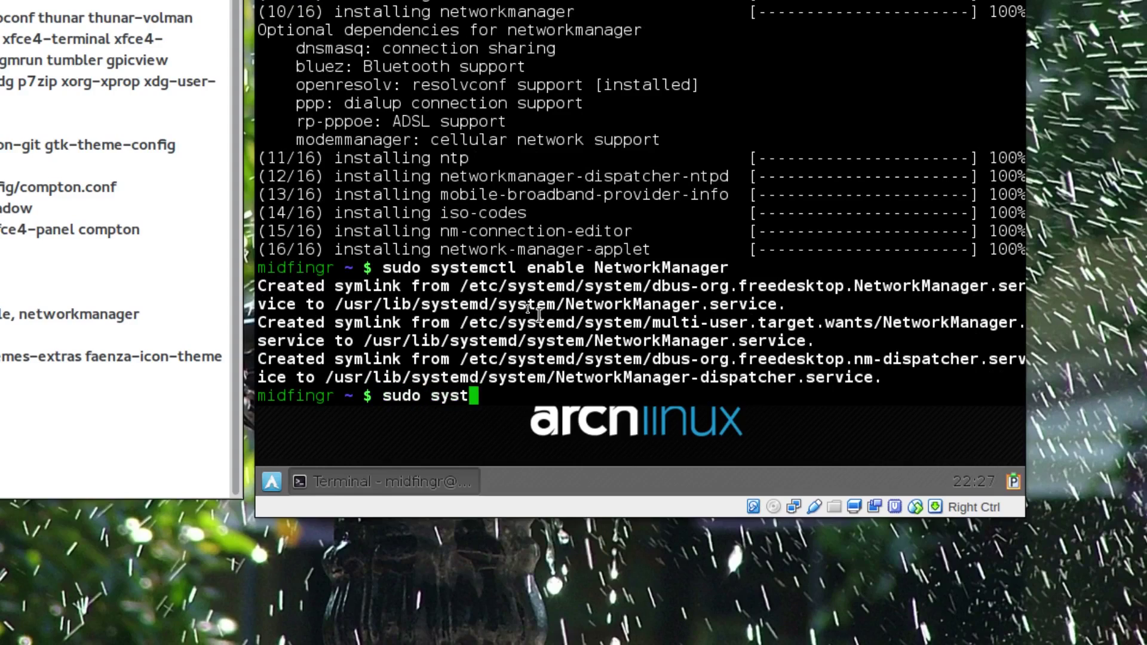
type("emctl enable n")
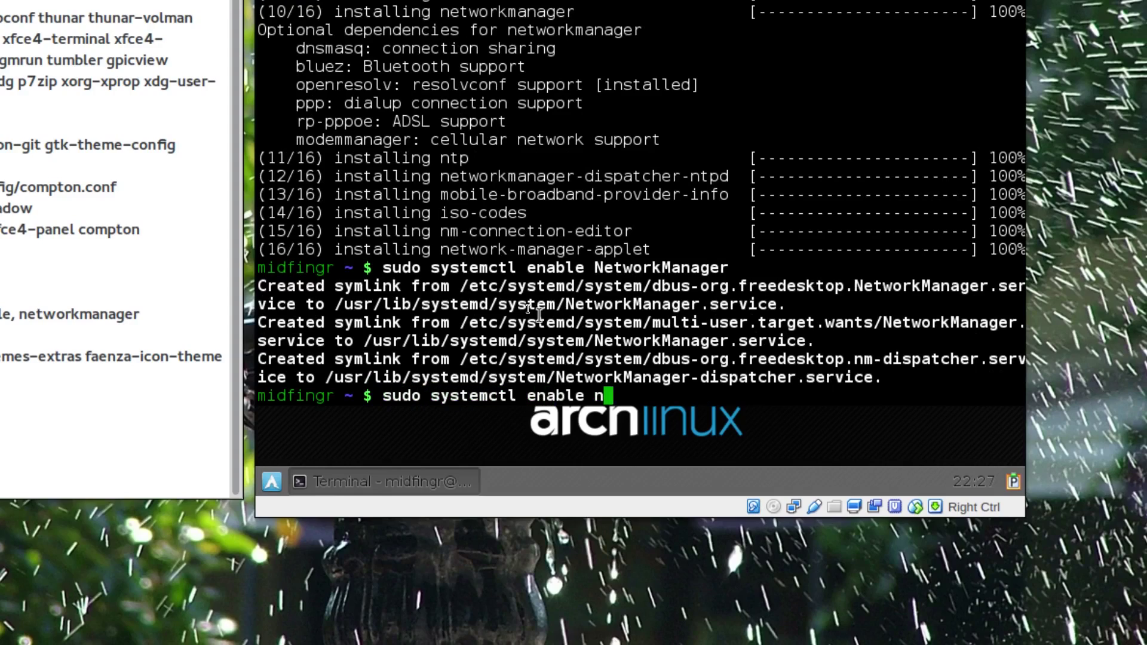
type("tpd")
key("Return")
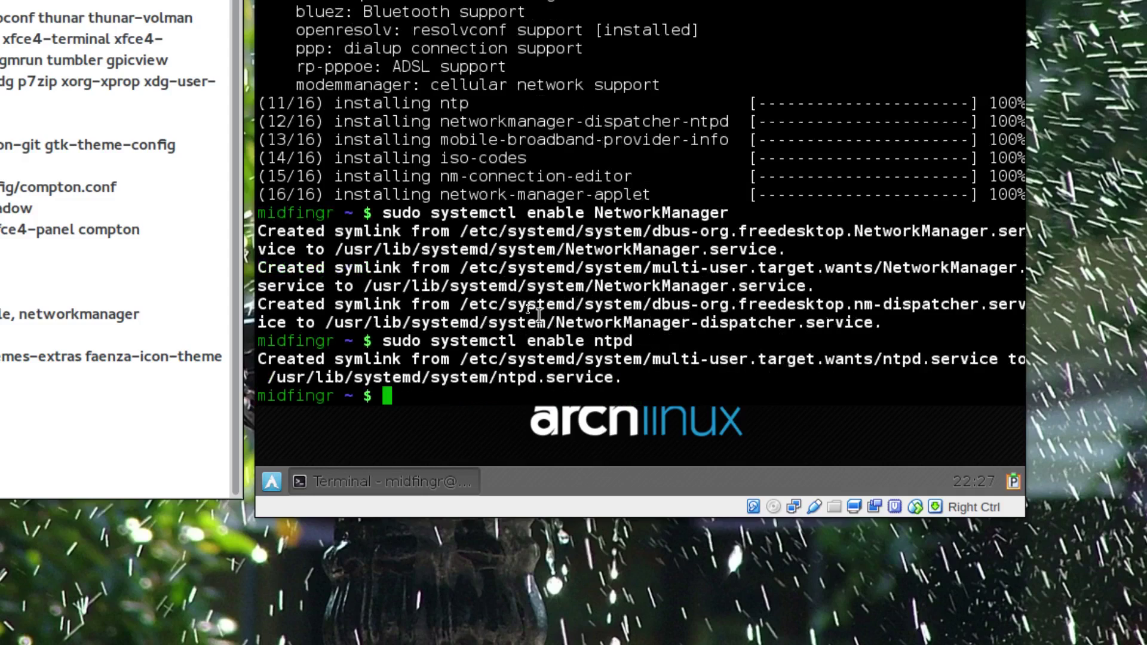
key("ctrl+d")
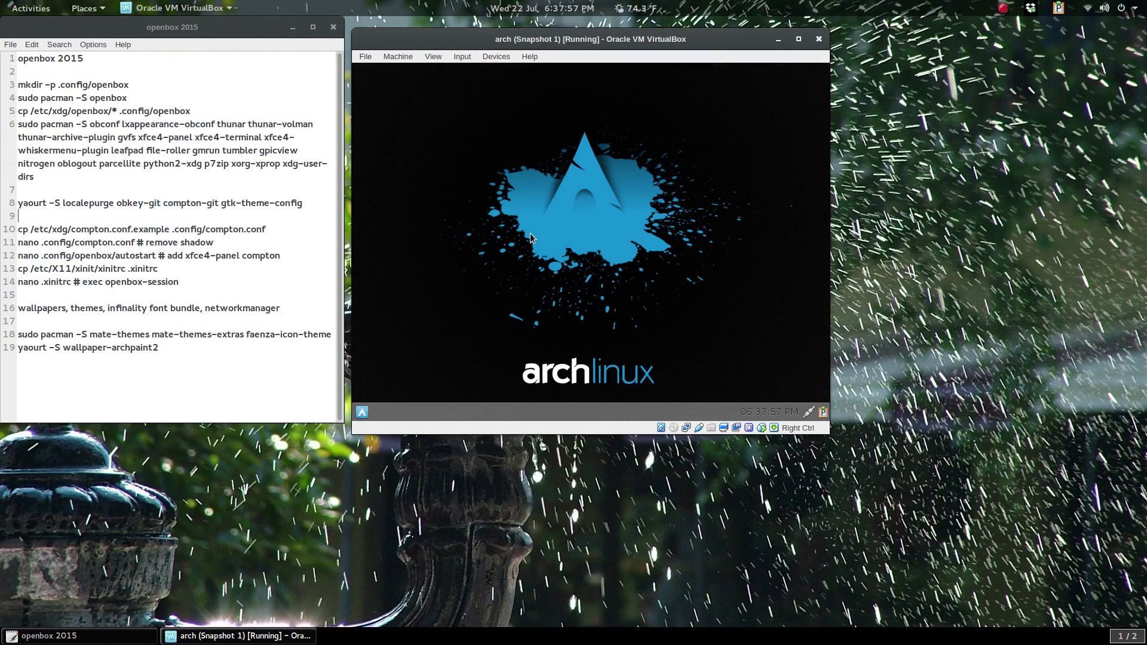
Open a terminal from the Openbox menu and run 'sudo leafpad /etc/oblogout.conf'
right_click(474, 248)
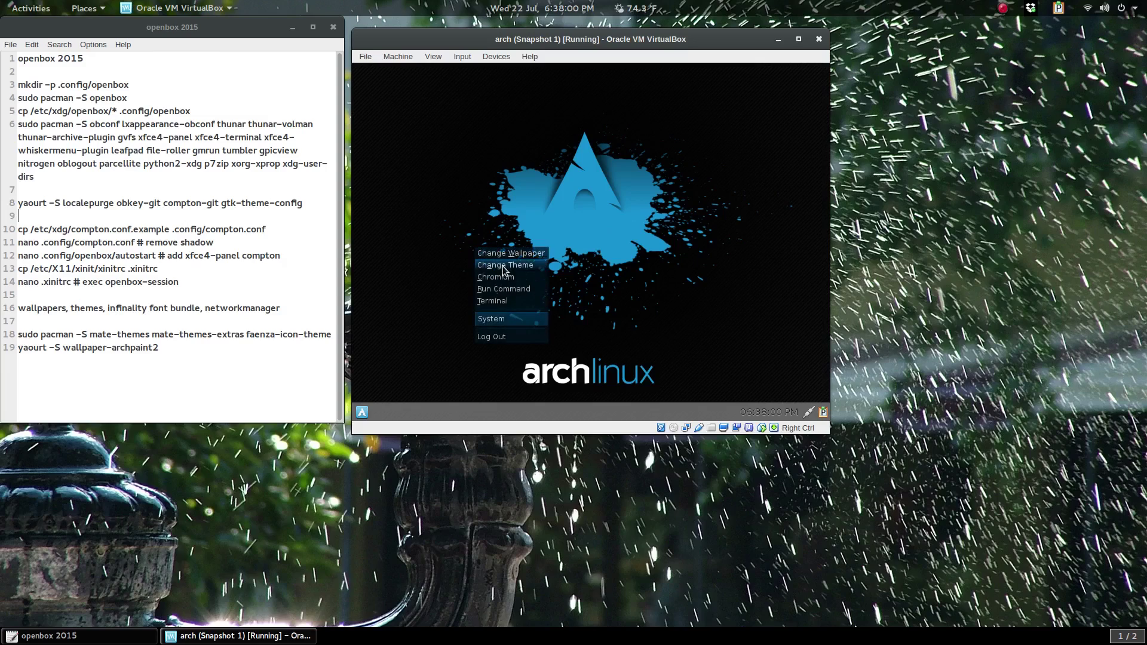
left_click(518, 302)
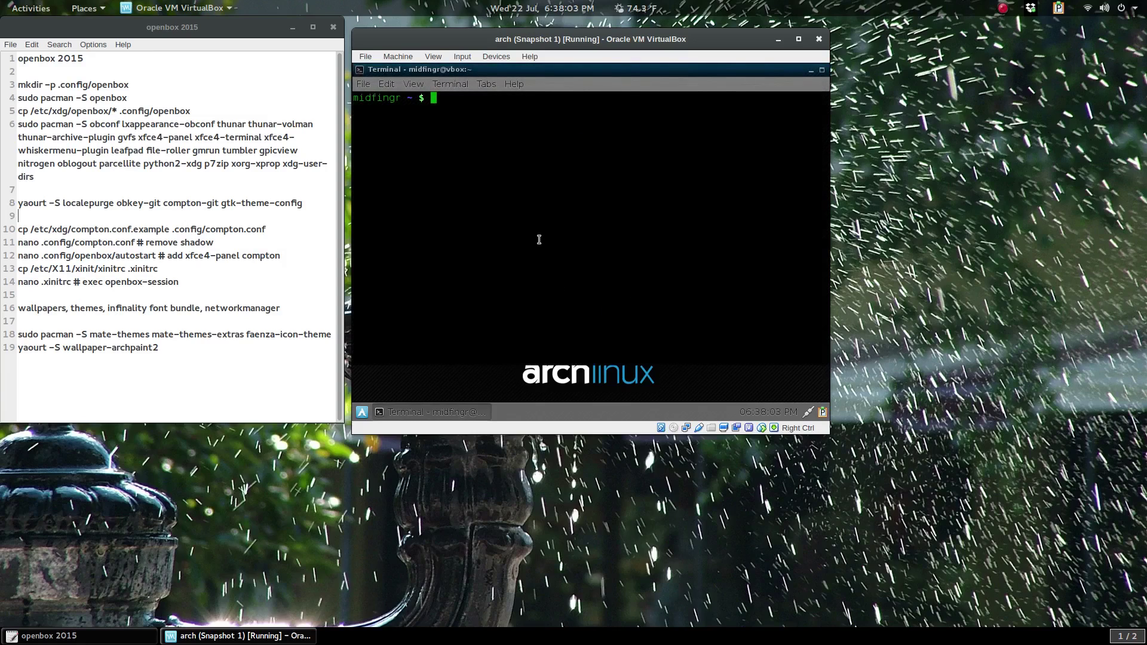
type("sudo leafpad /etc/obl")
key("Tab")
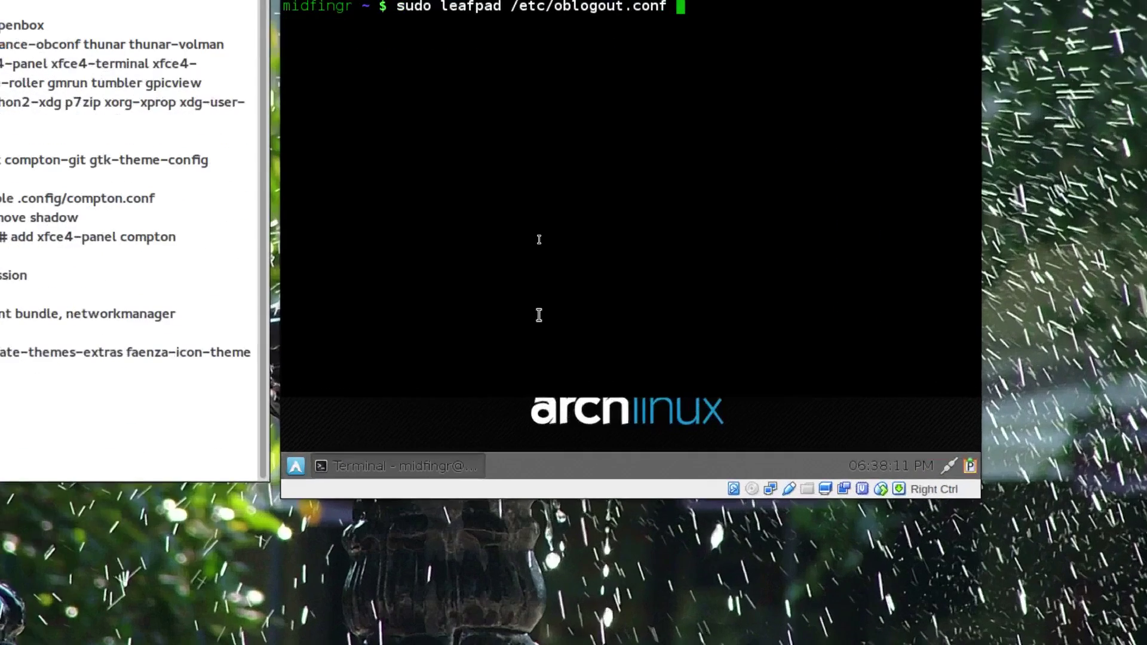
key("Return")
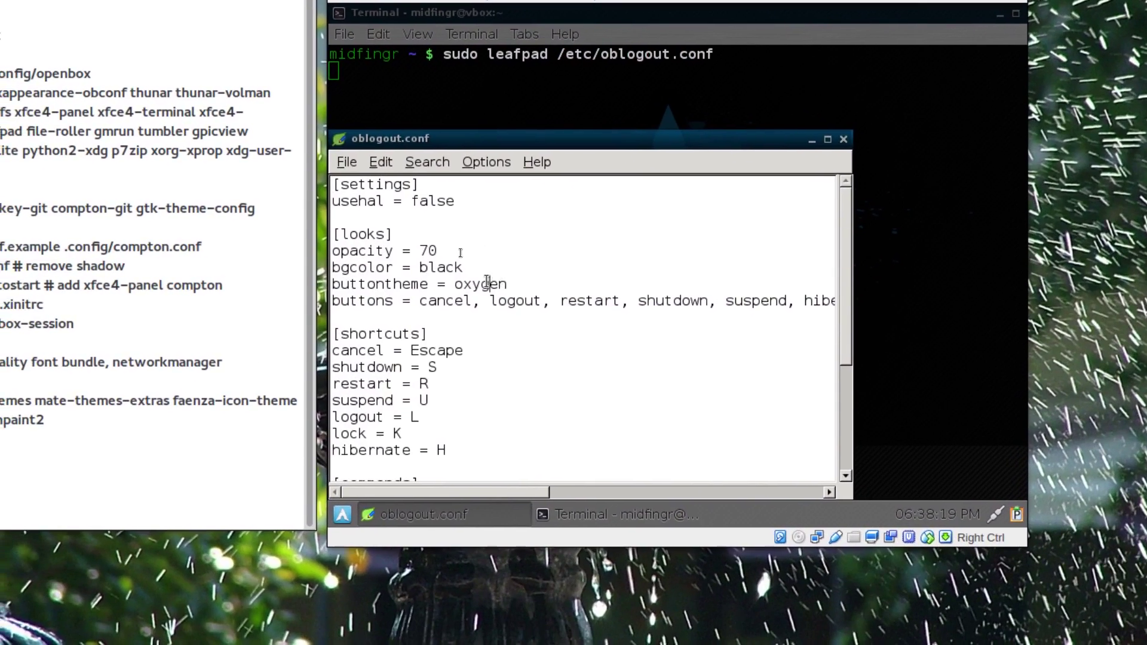
Change buttontheme from oxygen to foom, delete suspend, hibernate and lock from buttons, save and close
double_click(487, 283)
type("foo")
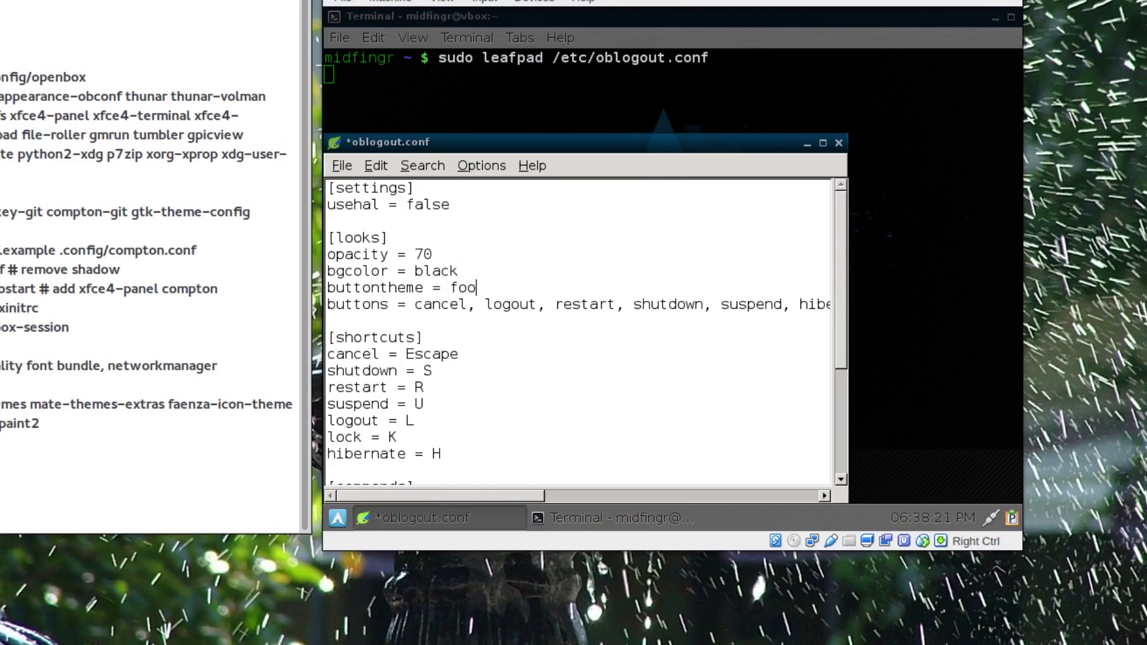
type("m")
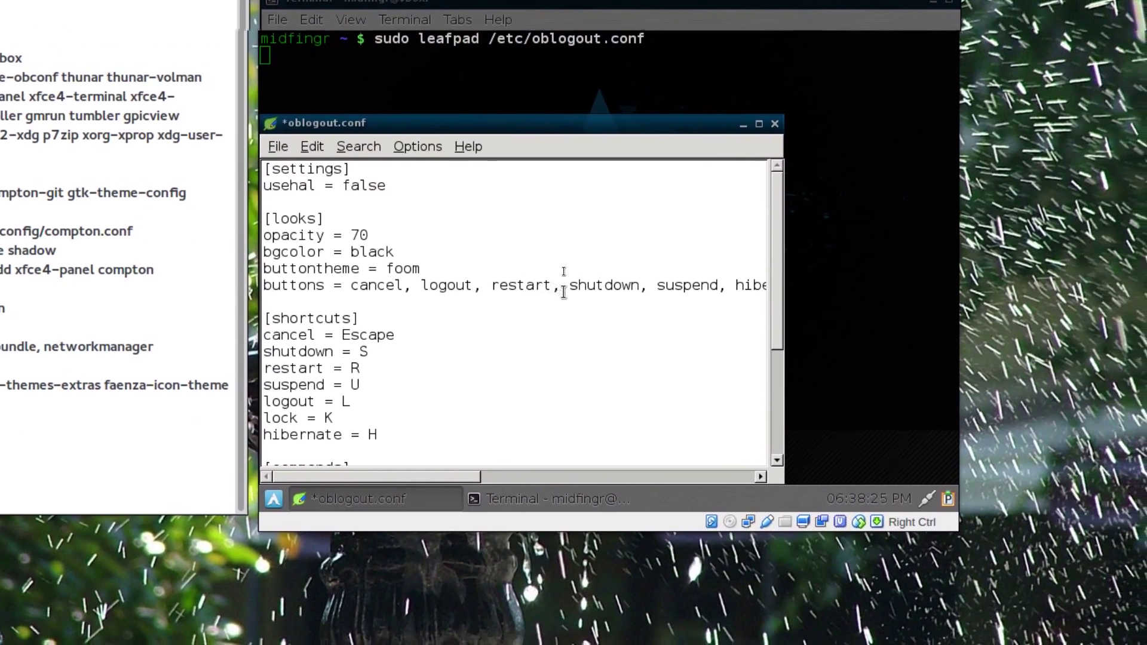
left_click(645, 291)
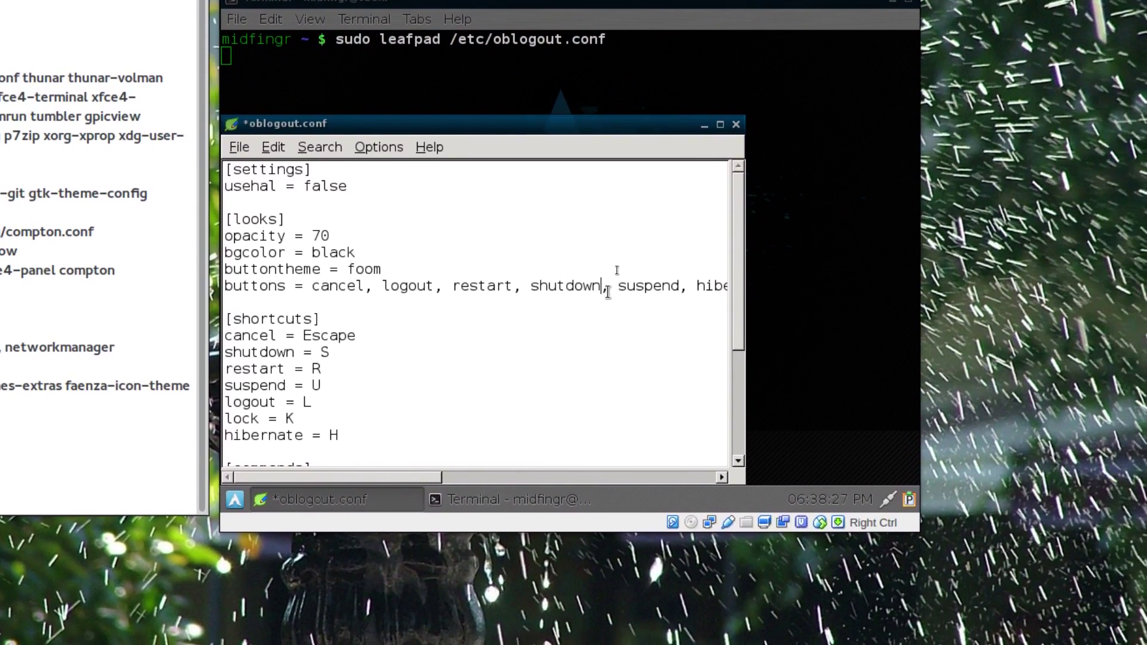
key("shift+End")
key("Delete")
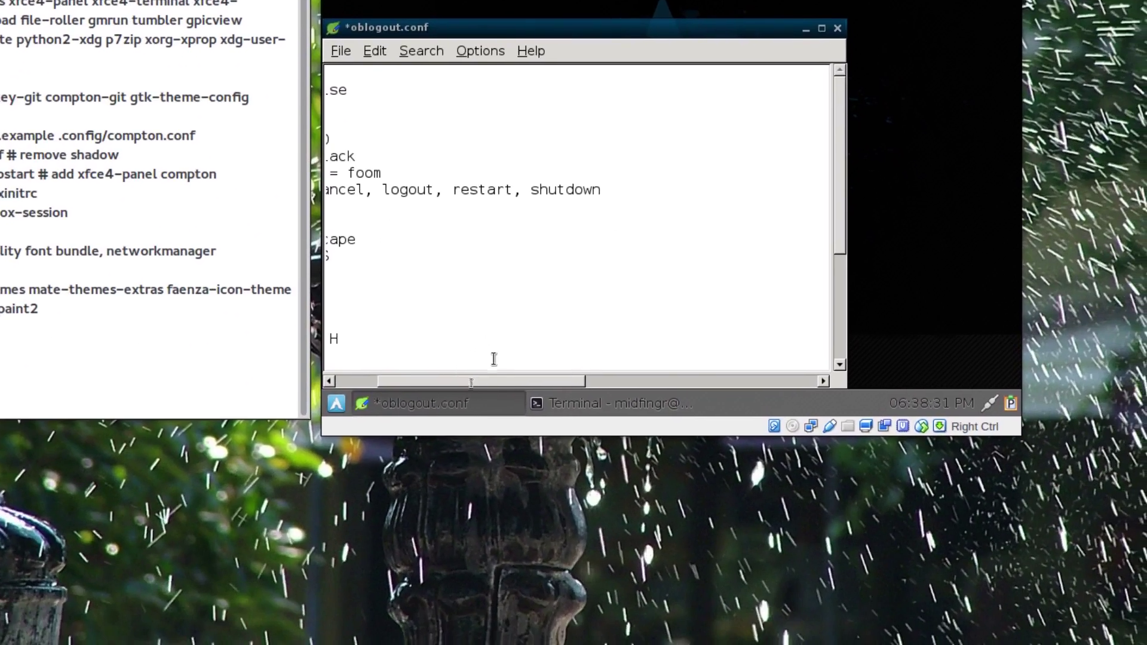
scroll(477, 380, "right", 5)
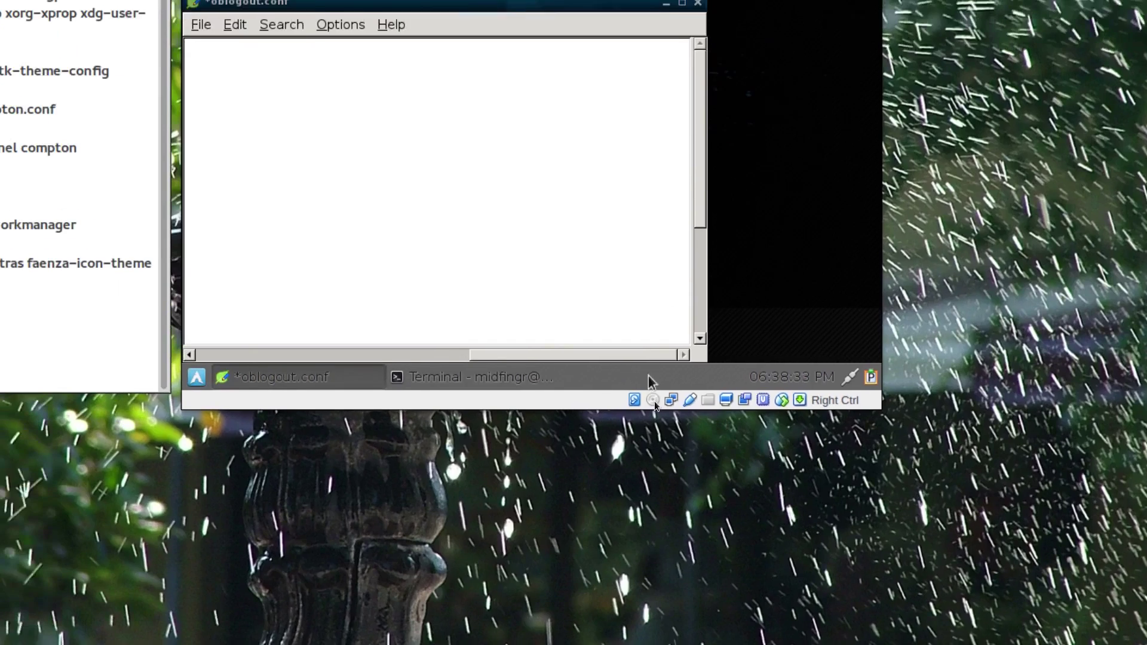
scroll(499, 358, "left", 5)
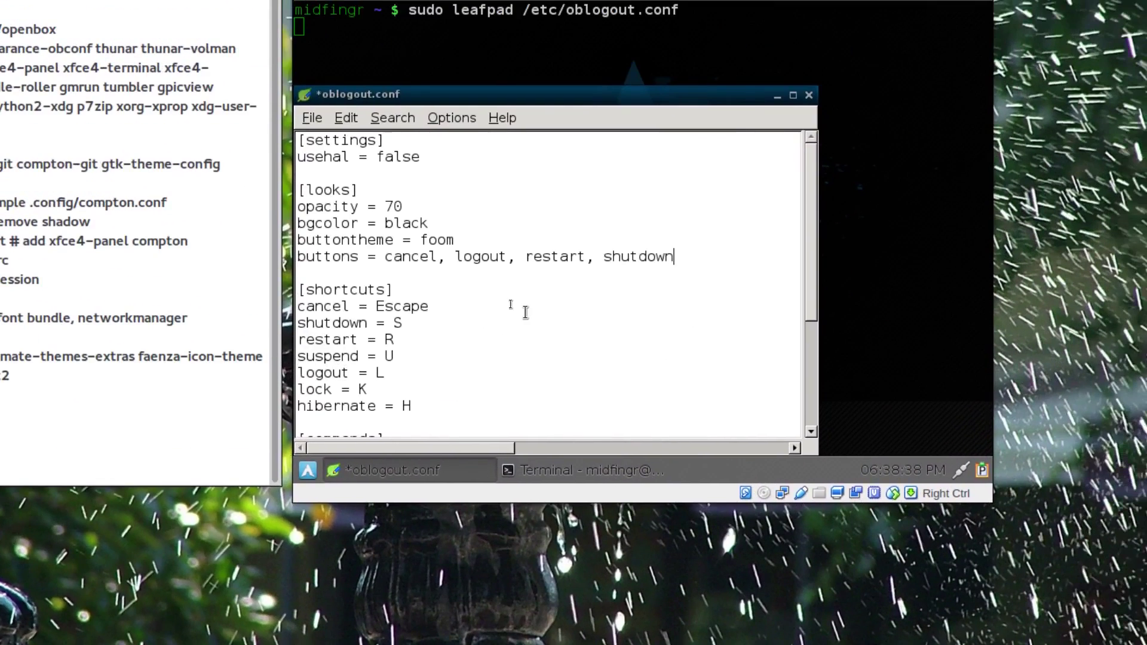
key("ctrl+s")
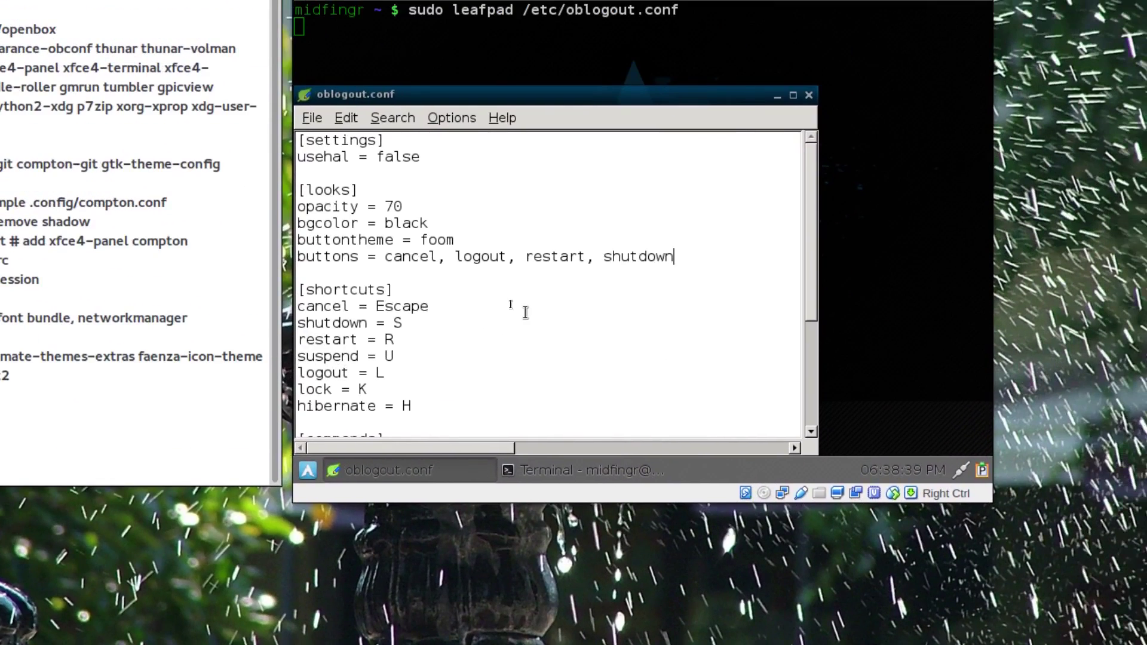
key("ctrl+q")
Exit the terminal, scroll through the Infinality fonts notes, then close the notes window
type("exit")
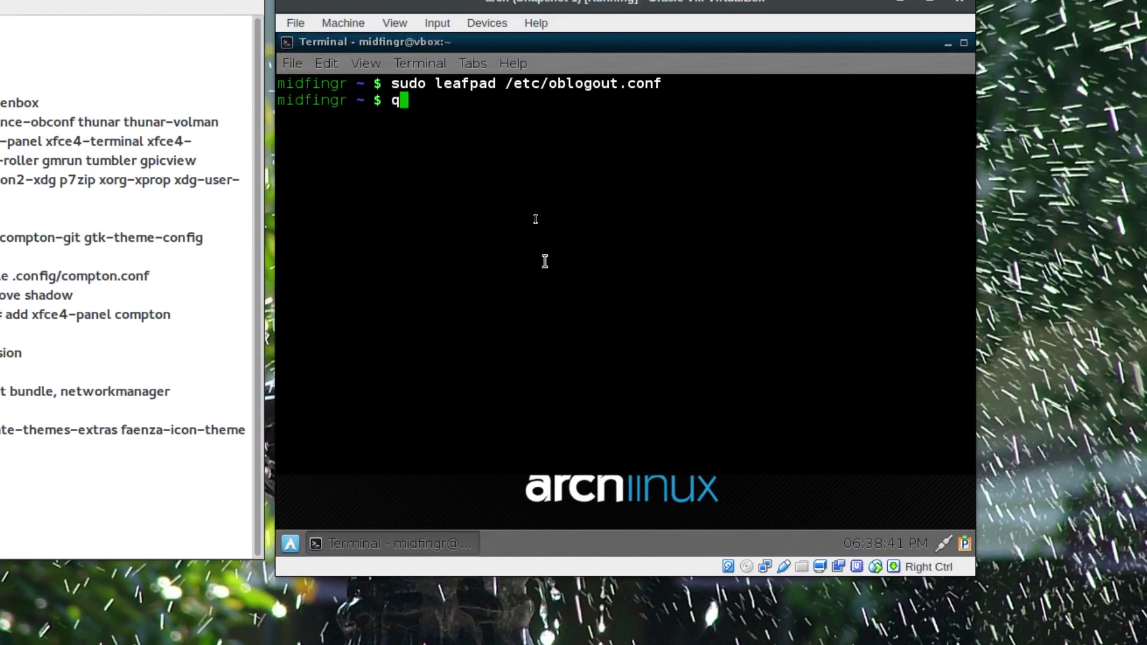
key("Return")
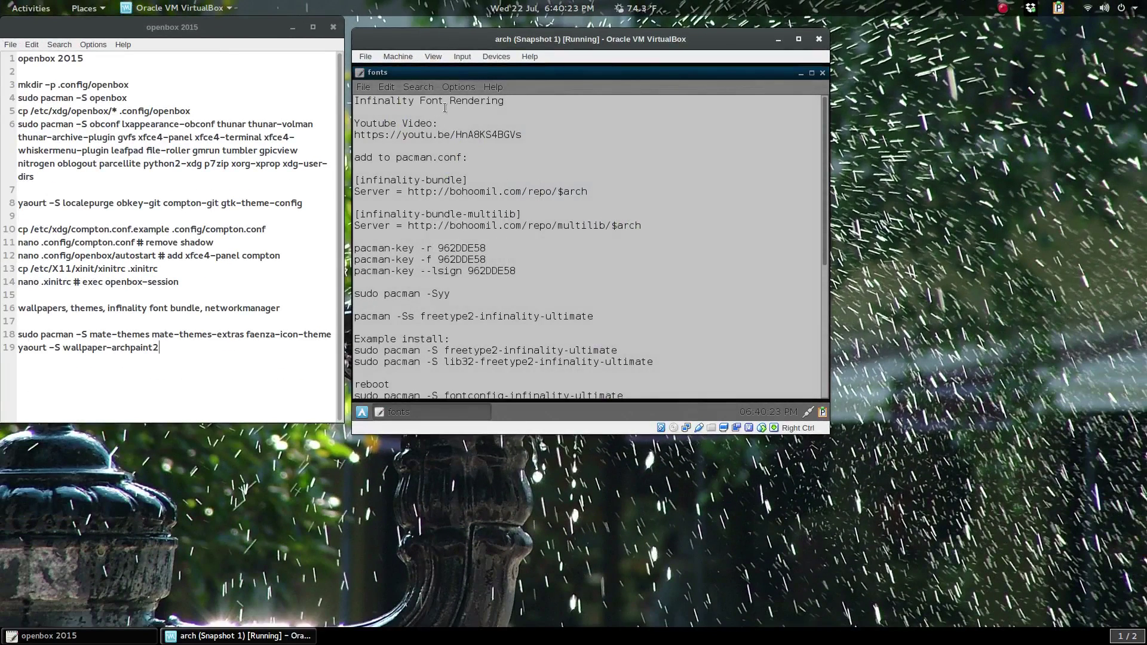
triple_click(430, 138)
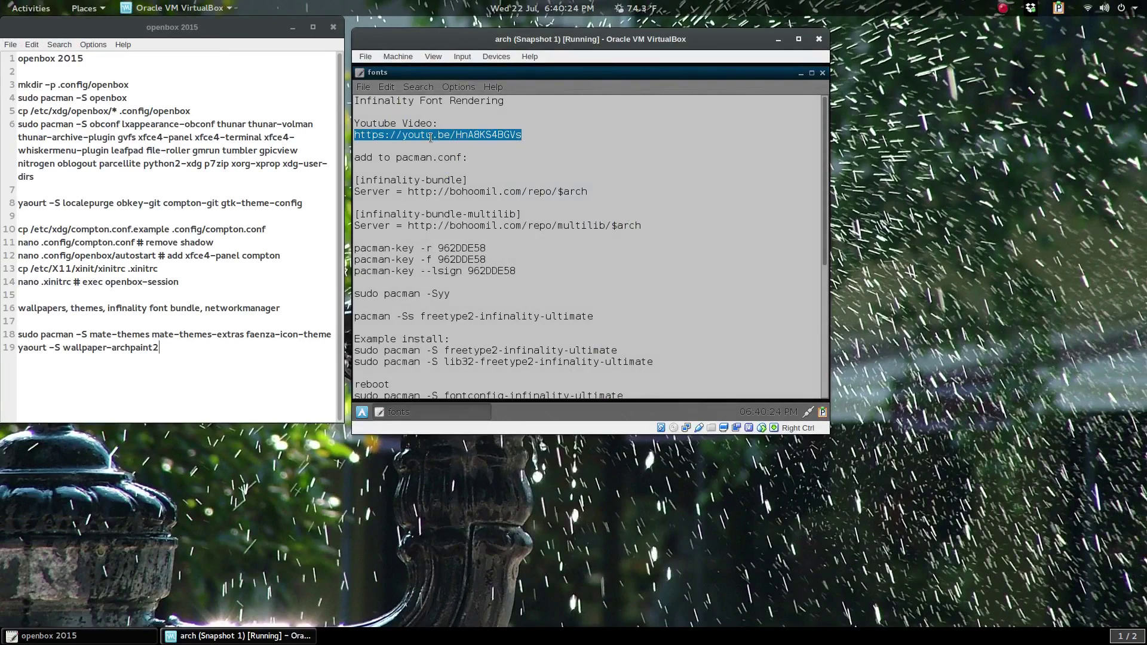
left_click(485, 134)
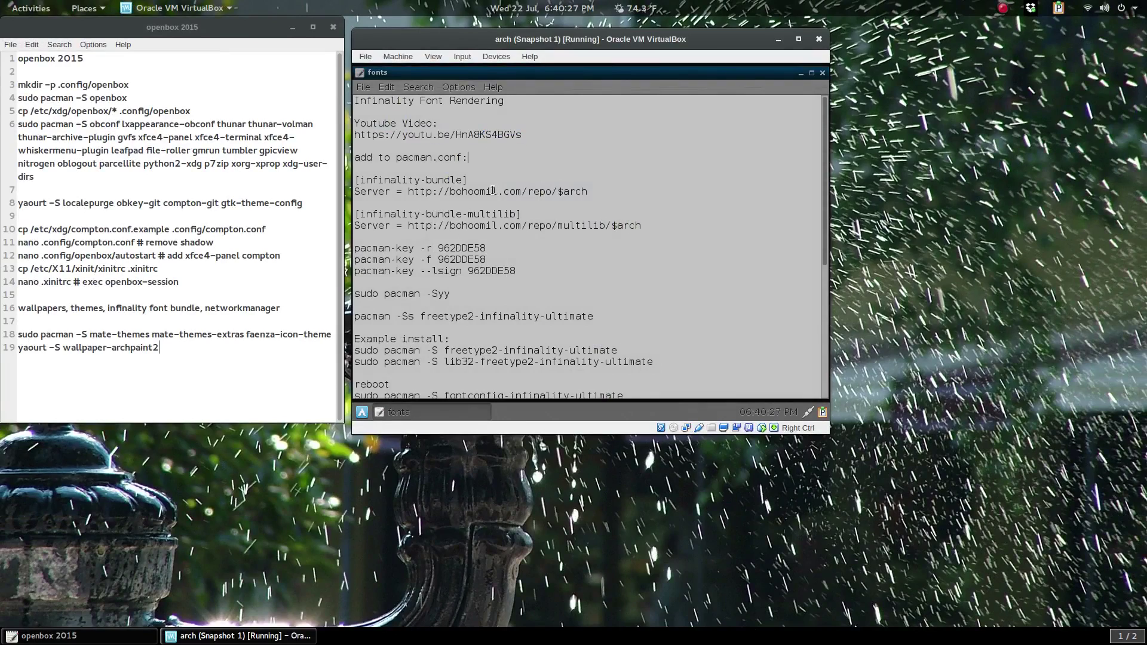
scroll(495, 191, "down", 7)
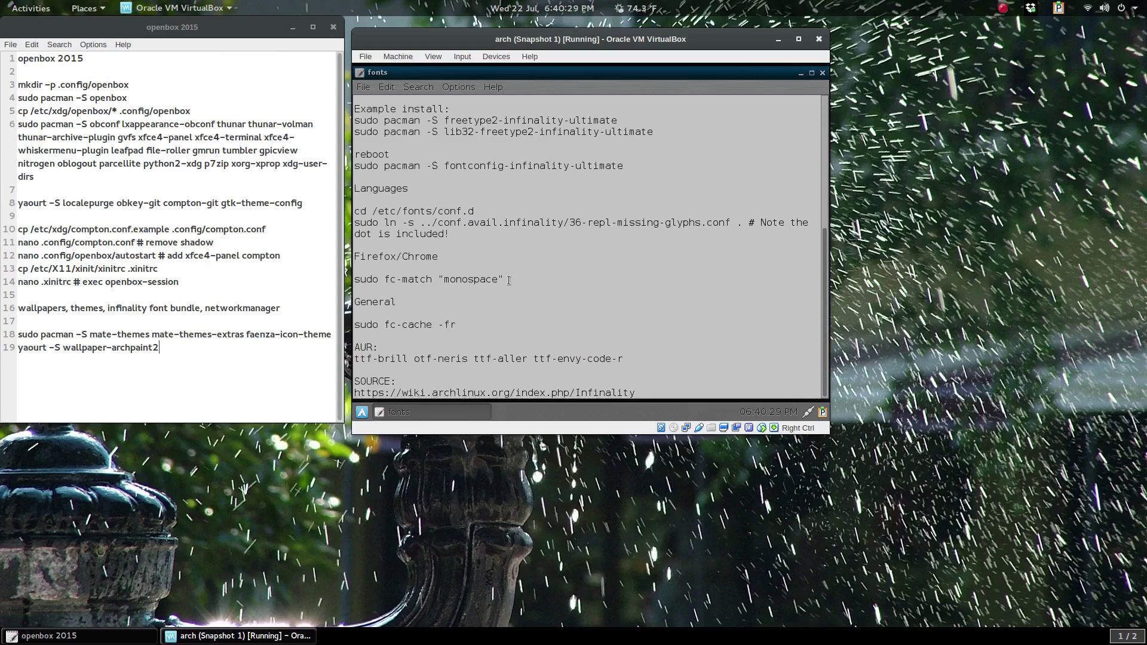
scroll(486, 245, "up", 7)
scroll(486, 246, "up", 1)
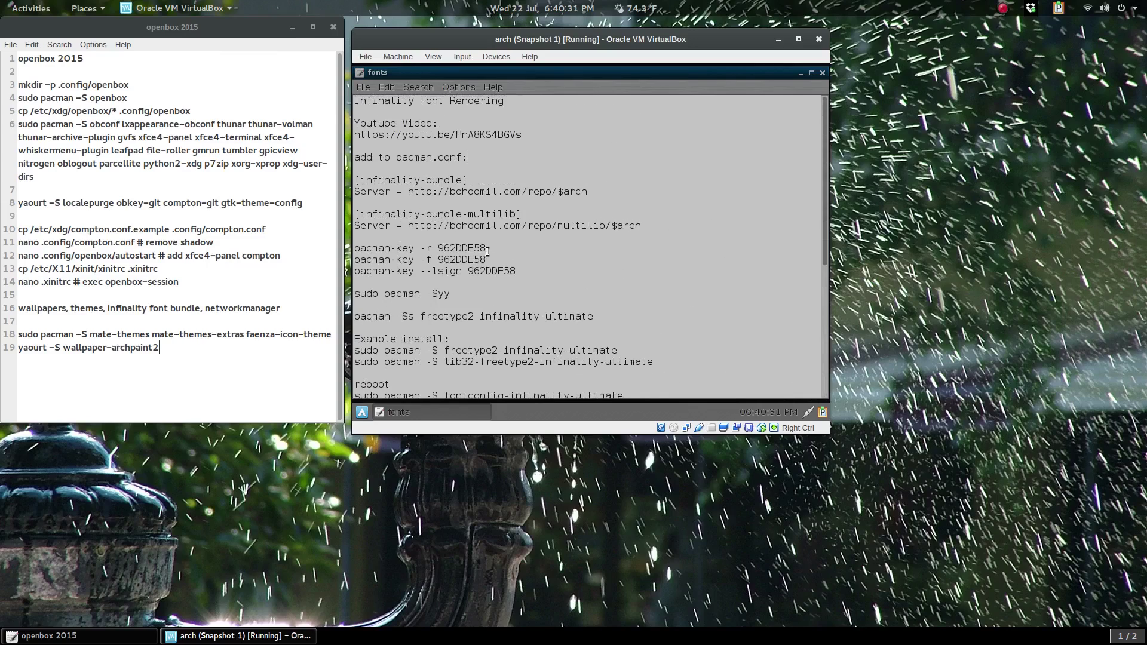
left_click(484, 159)
left_click(822, 74)
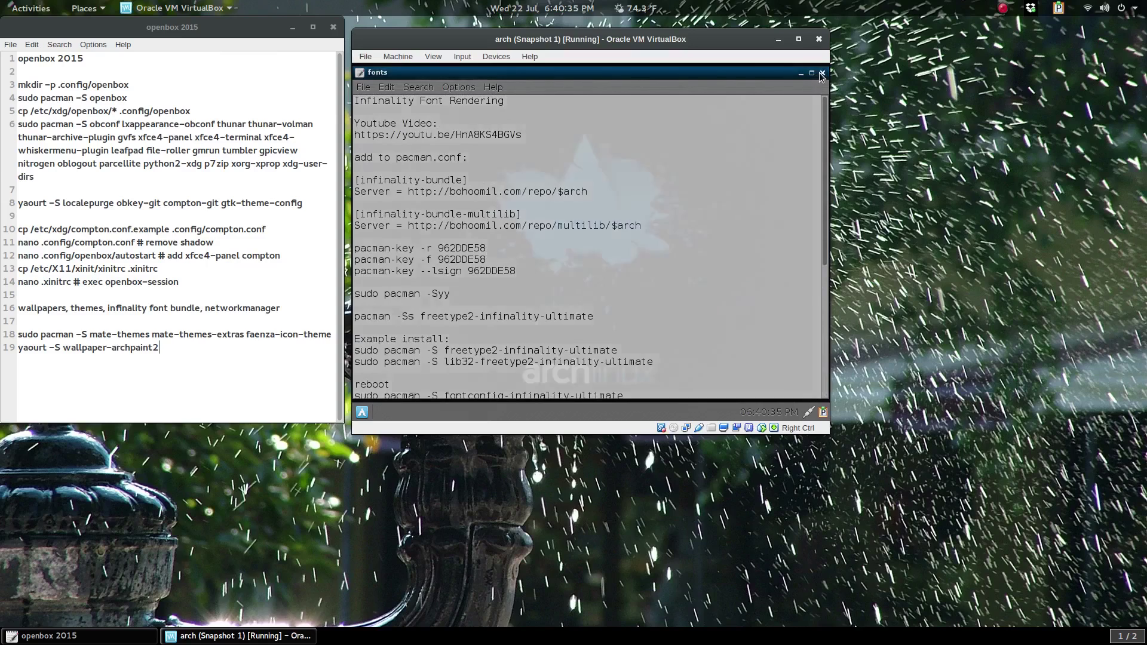
left_click(363, 405)
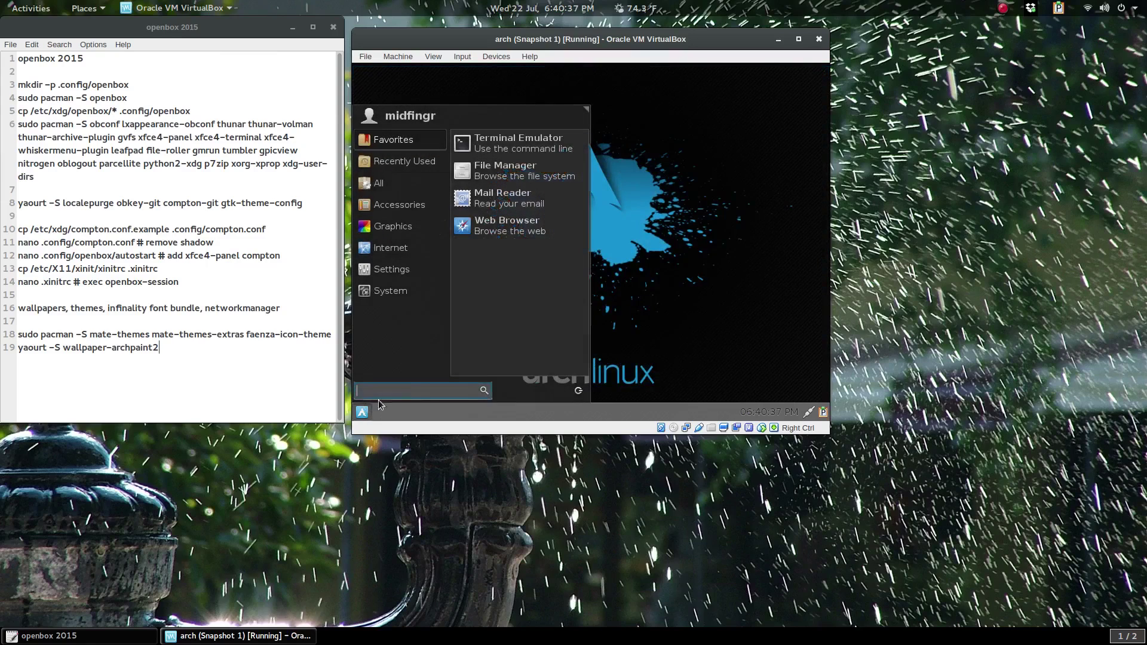
left_click(394, 290)
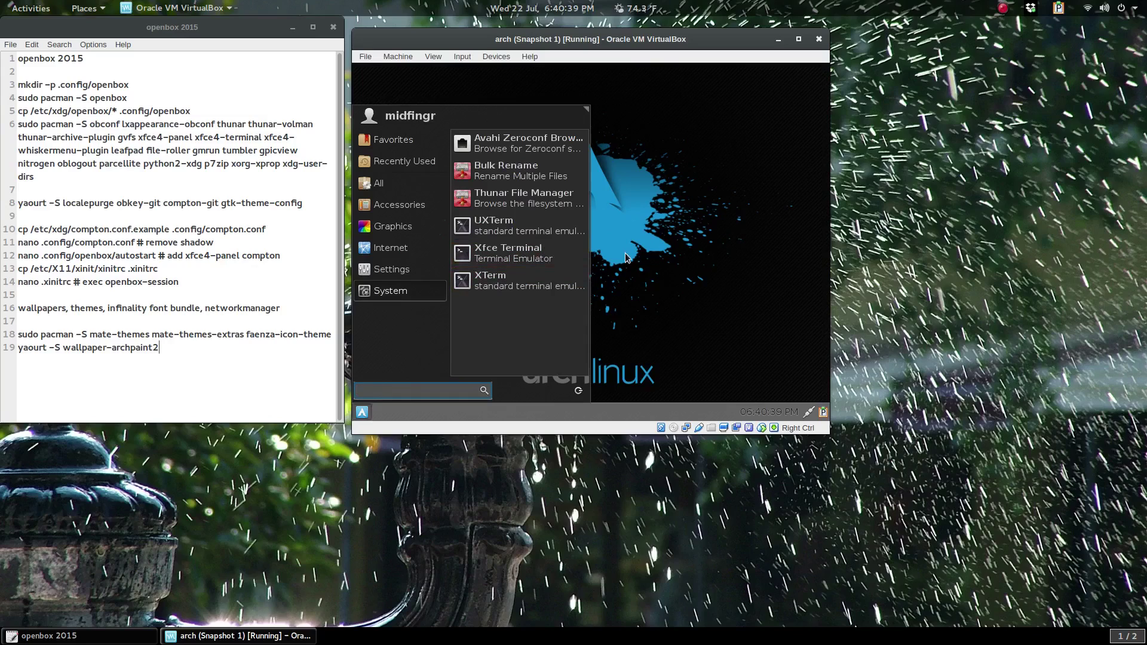
right_click(530, 178)
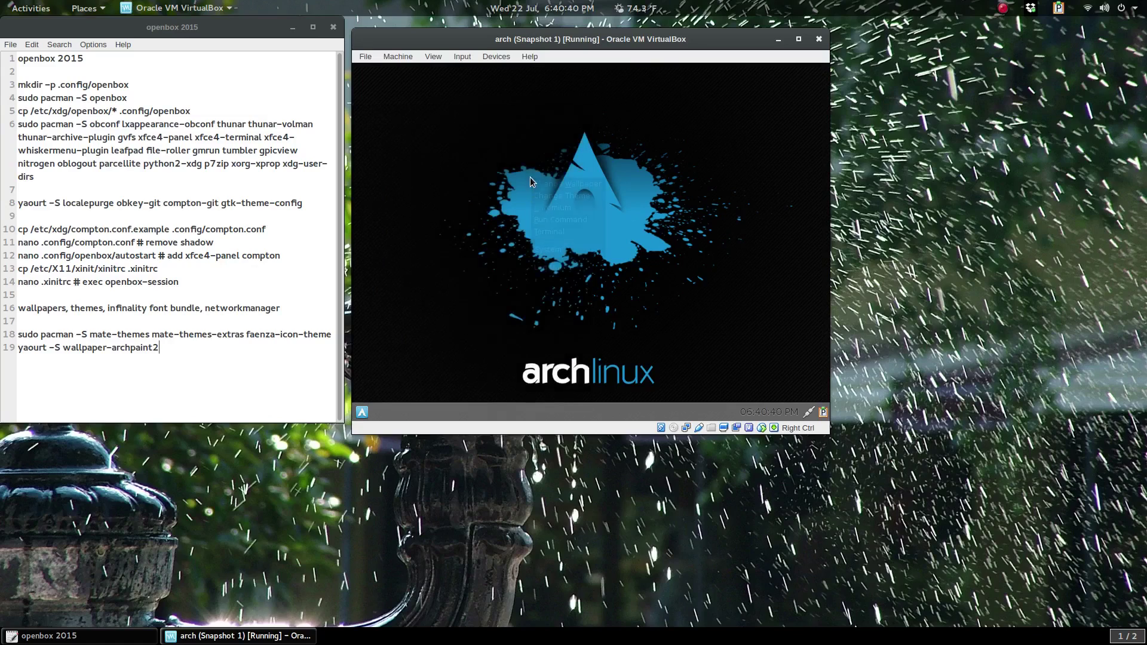
left_click(578, 230)
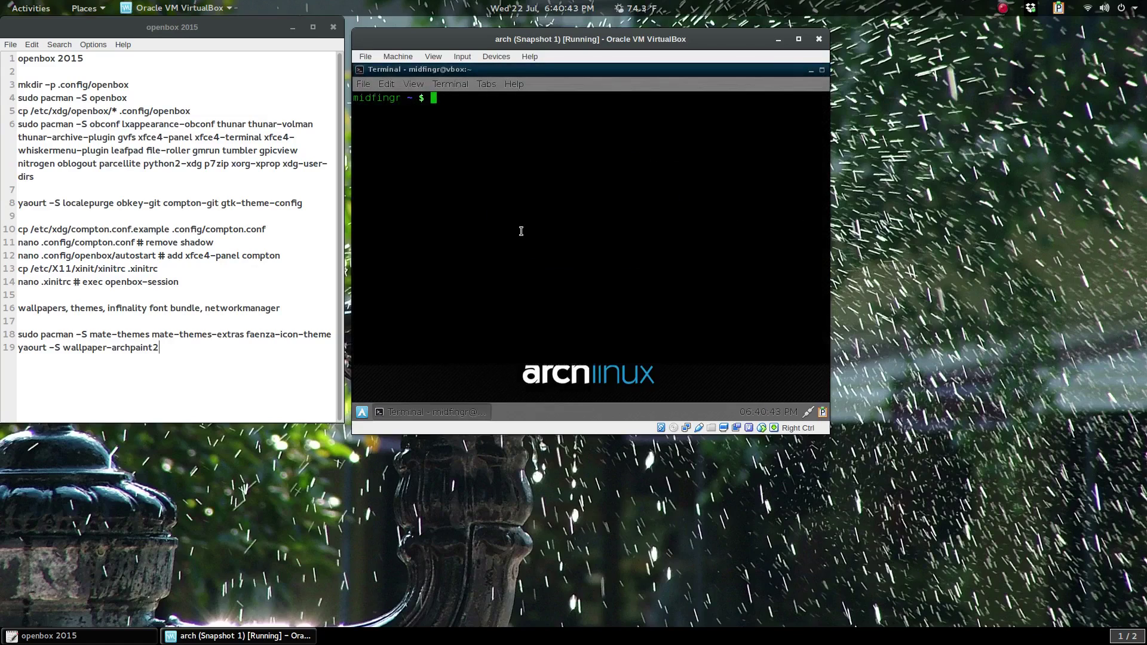
type("pac ttf")
type("-lin")
key("alt+F4")
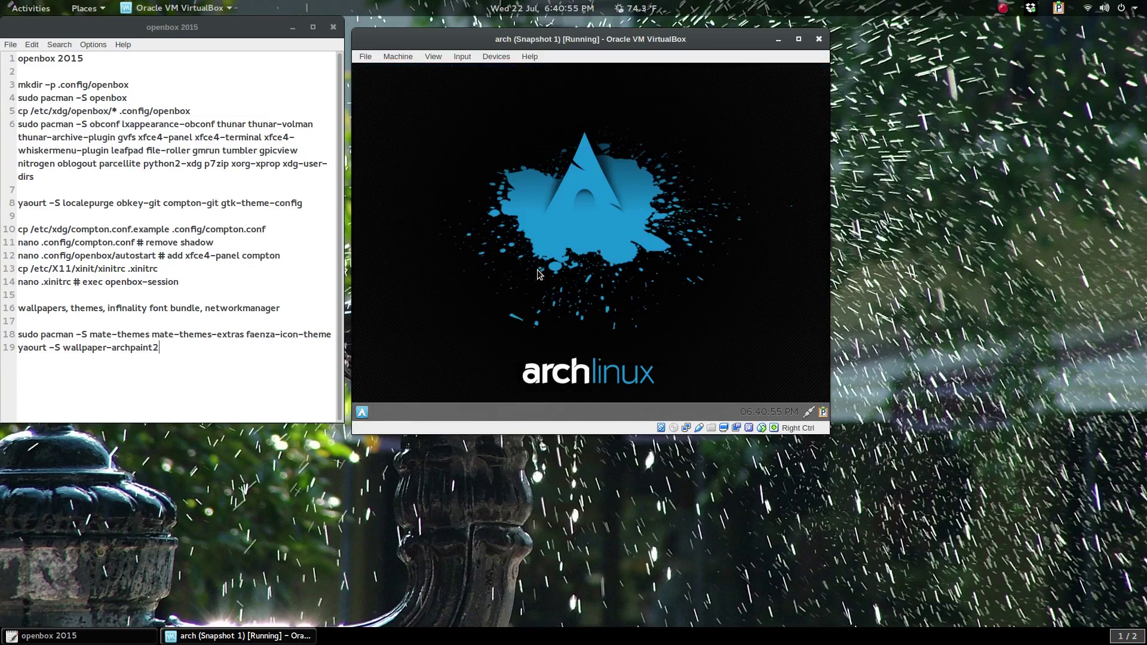